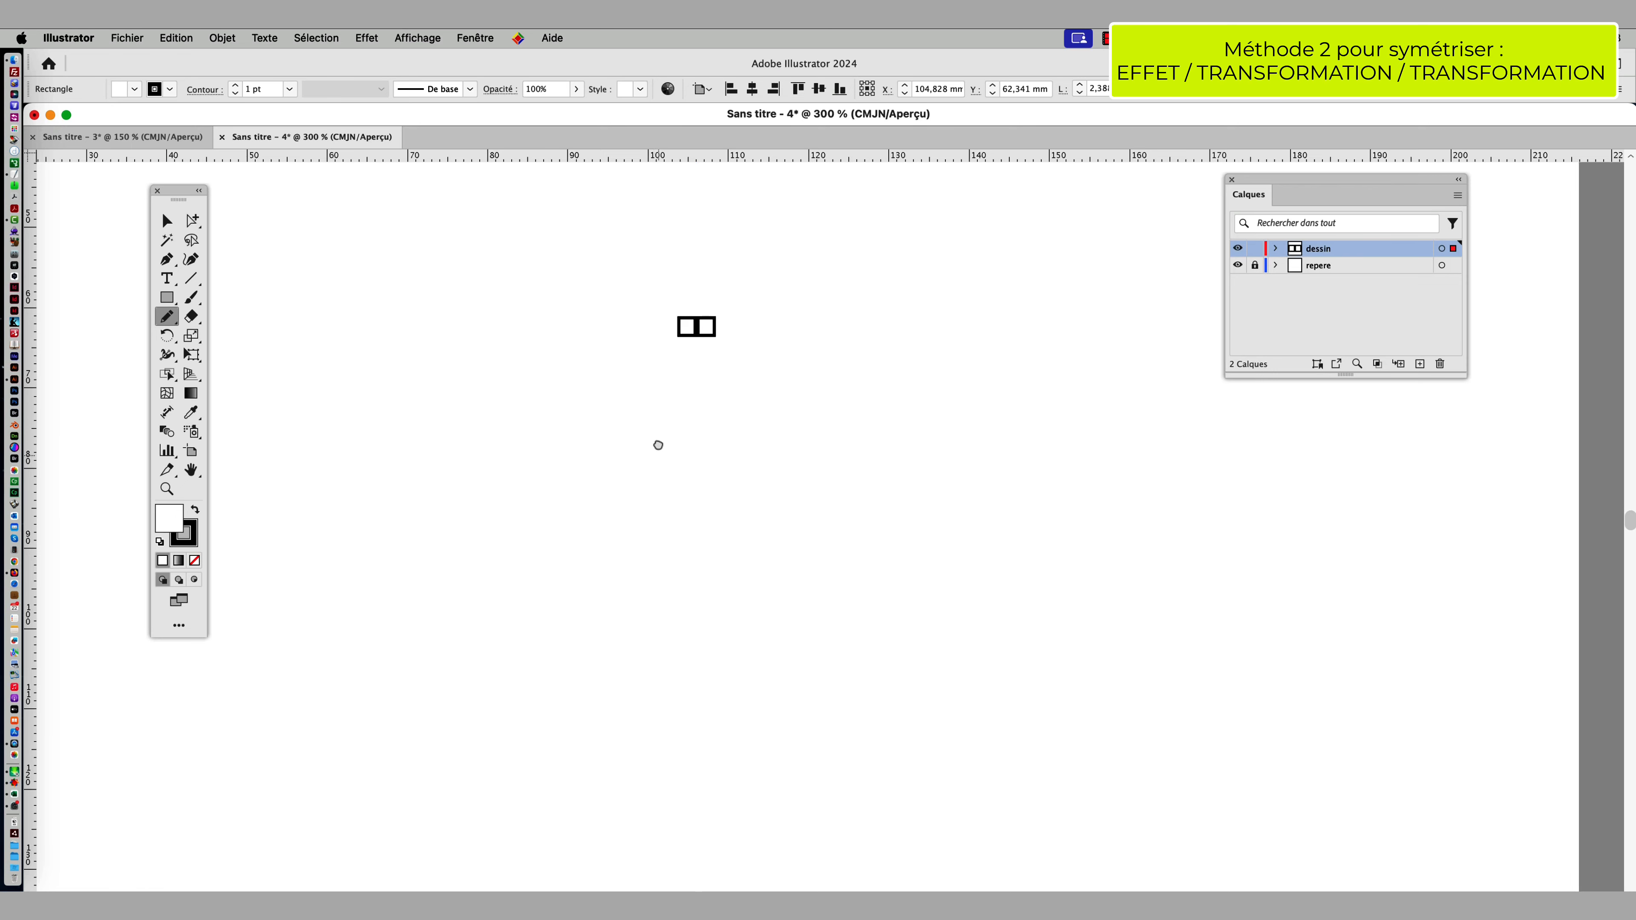
Step: Draw an open almond-shaped eye with the Pencil left of the vertical guide, and group it with the small rectangle
scroll(657, 446, "down", 5)
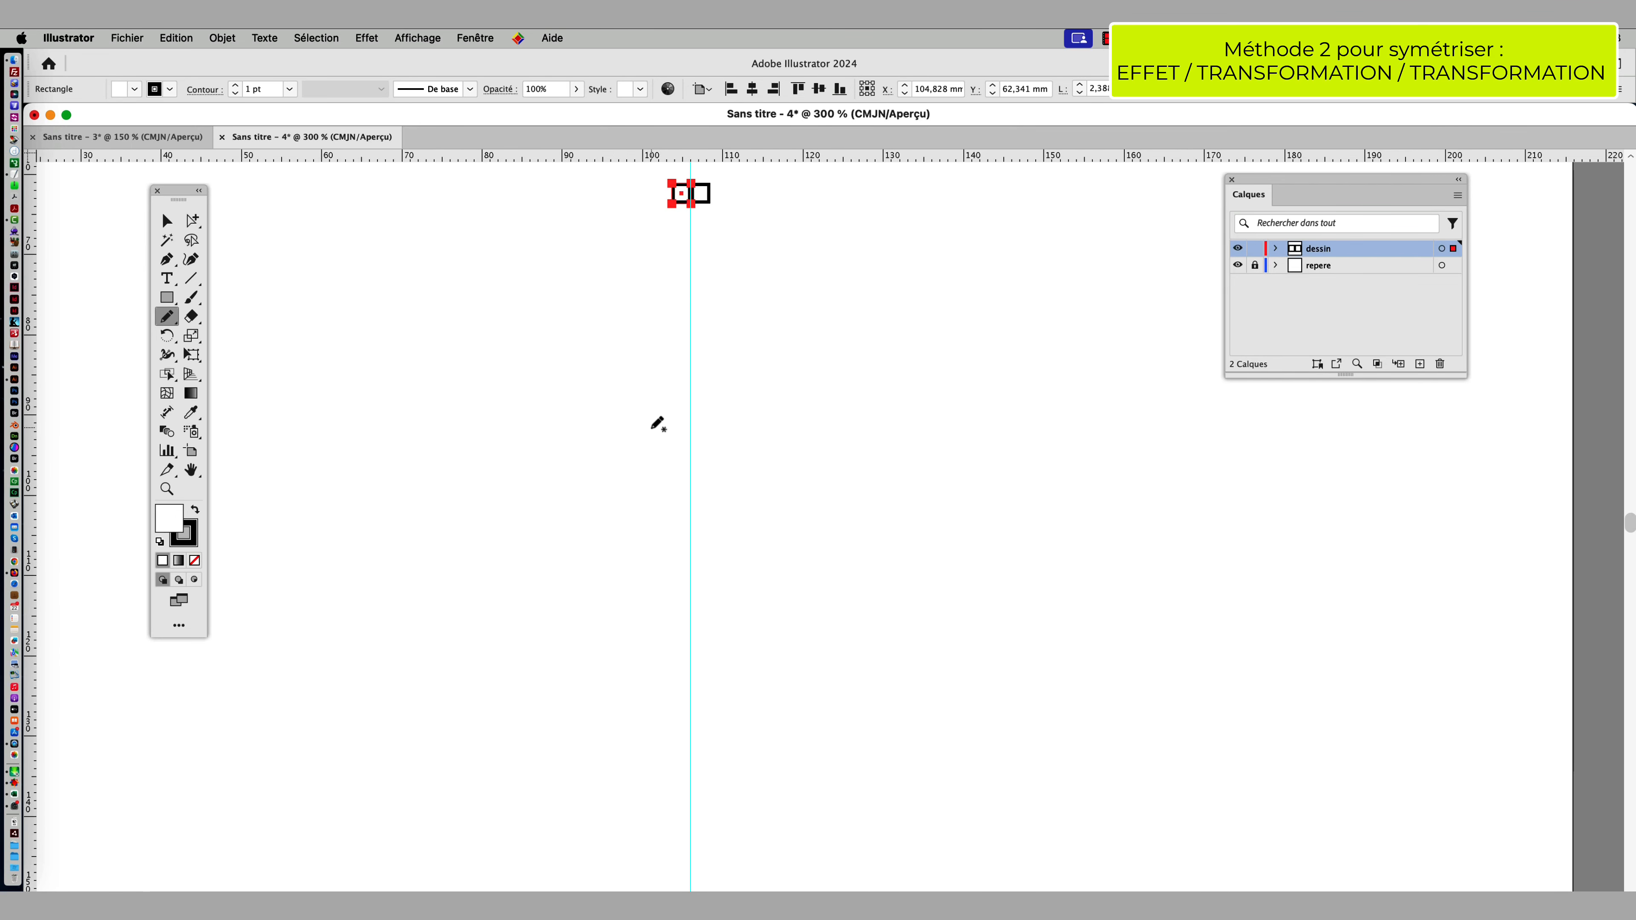
mouse_move(506, 430)
left_mouse_down()
mouse_move(604, 424)
mouse_move(642, 446)
mouse_move(542, 476)
mouse_move(522, 462)
left_mouse_up()
key("v")
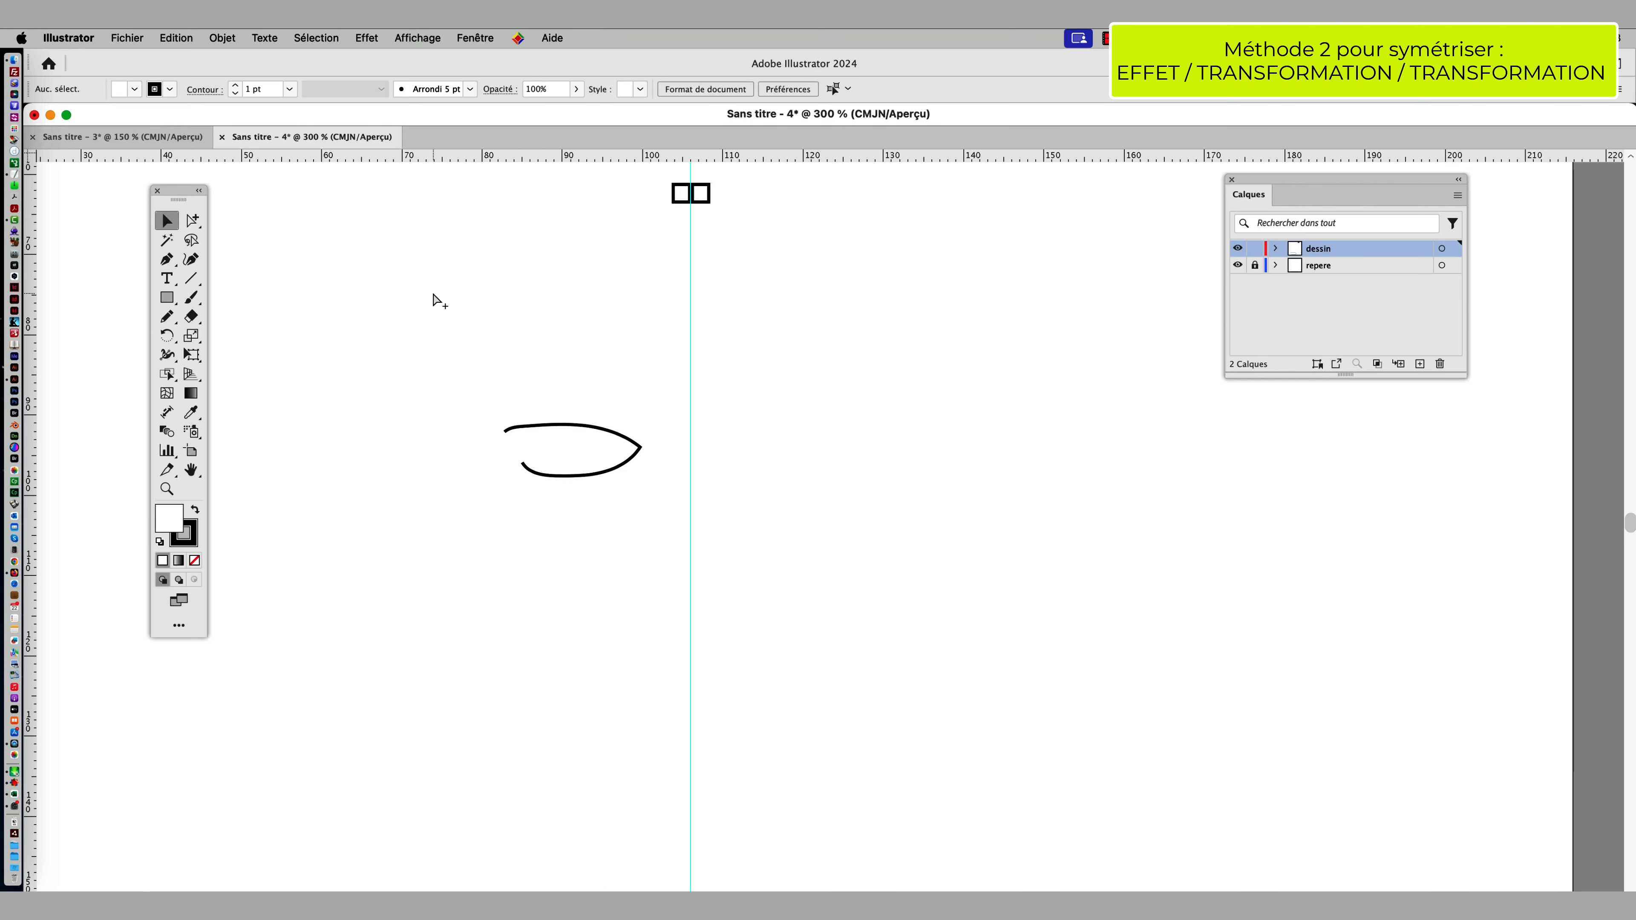
key("super+a")
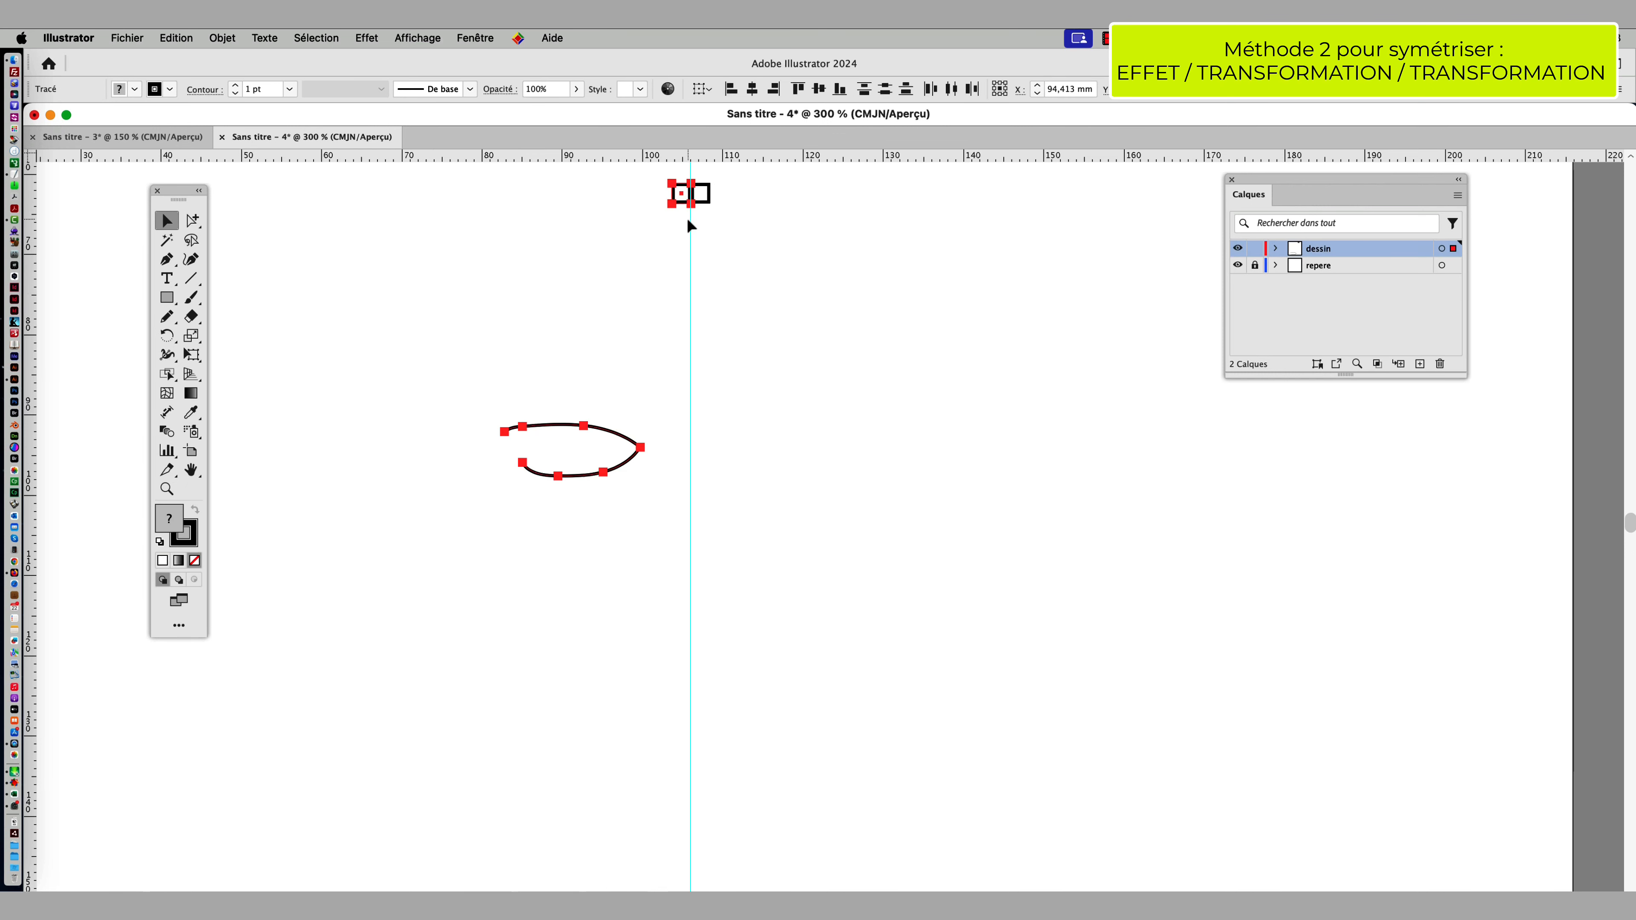
key("super+g")
Step: Expand the dessin layer and its group, and target the rectangle that carries the effect
left_click(1276, 248)
left_click(1293, 265)
left_click(1384, 265)
left_click(1415, 299)
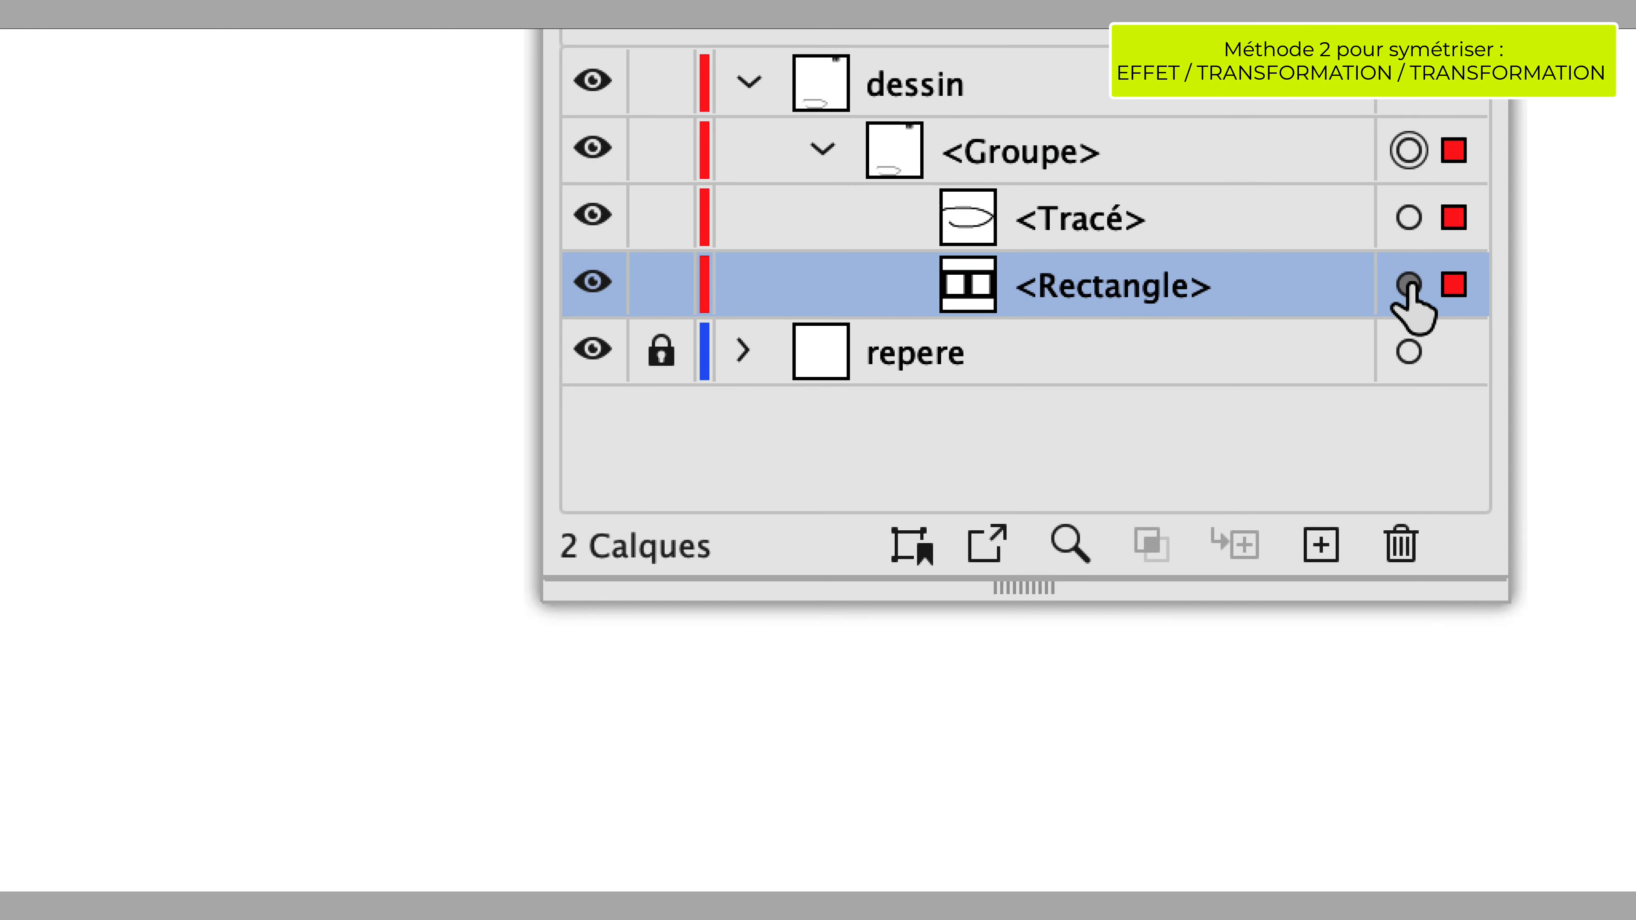
left_click(1403, 288)
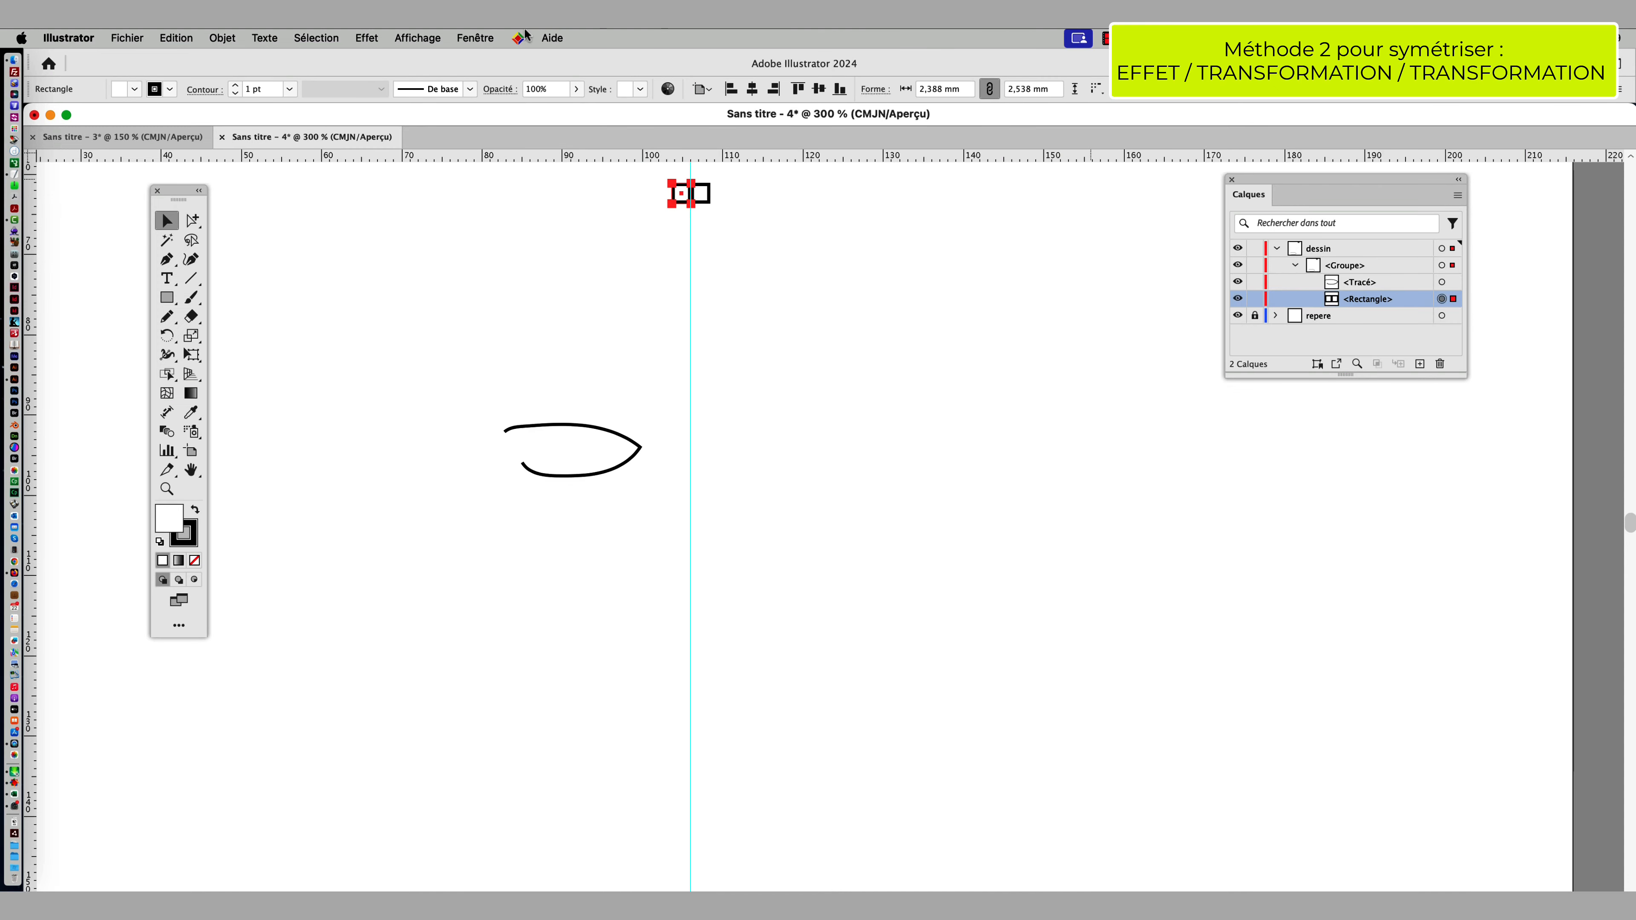
Step: Display the rectangle's appearance attributes beside the drawing and select its Transformation effect
left_click(474, 38)
left_click(490, 343)
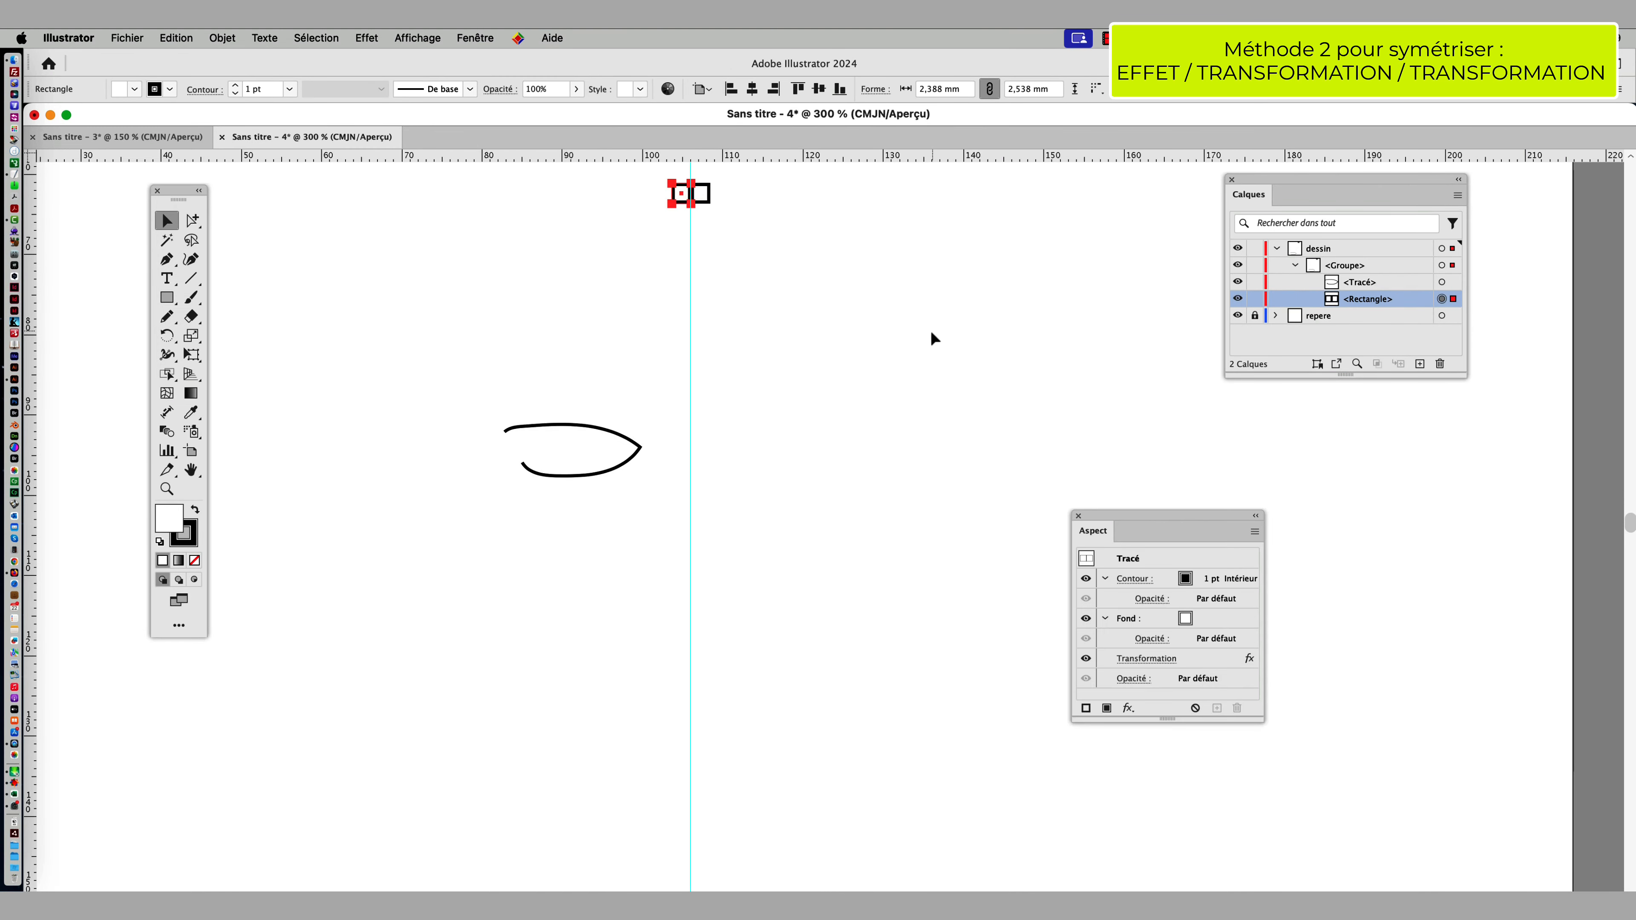
left_click_drag(1138, 516, 875, 245)
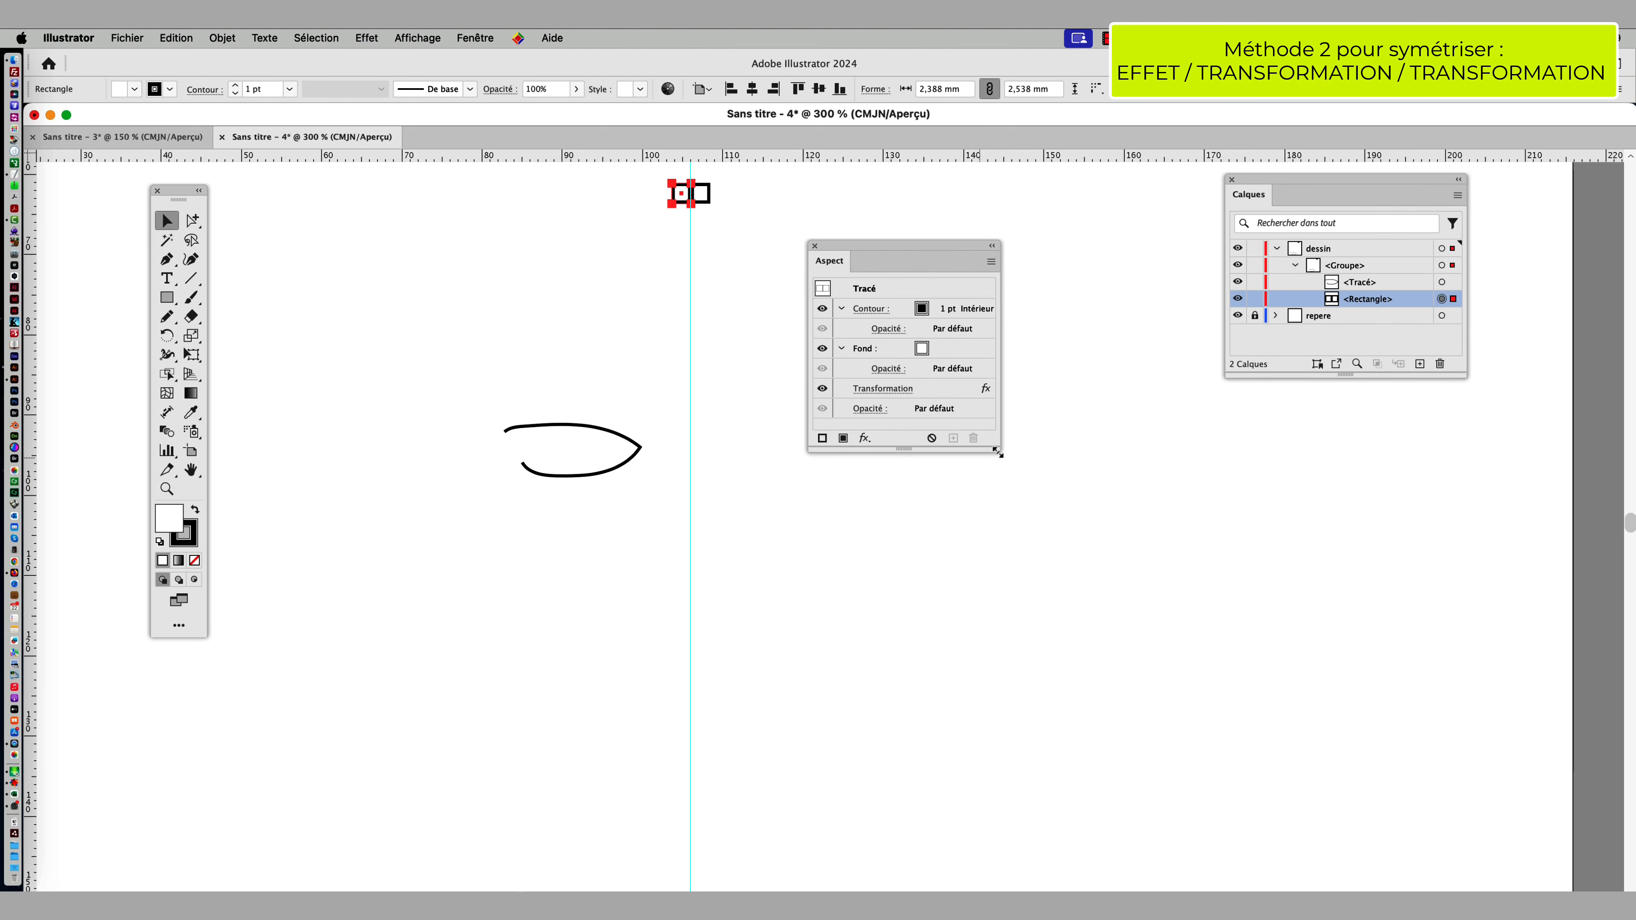
left_click_drag(997, 453, 998, 521)
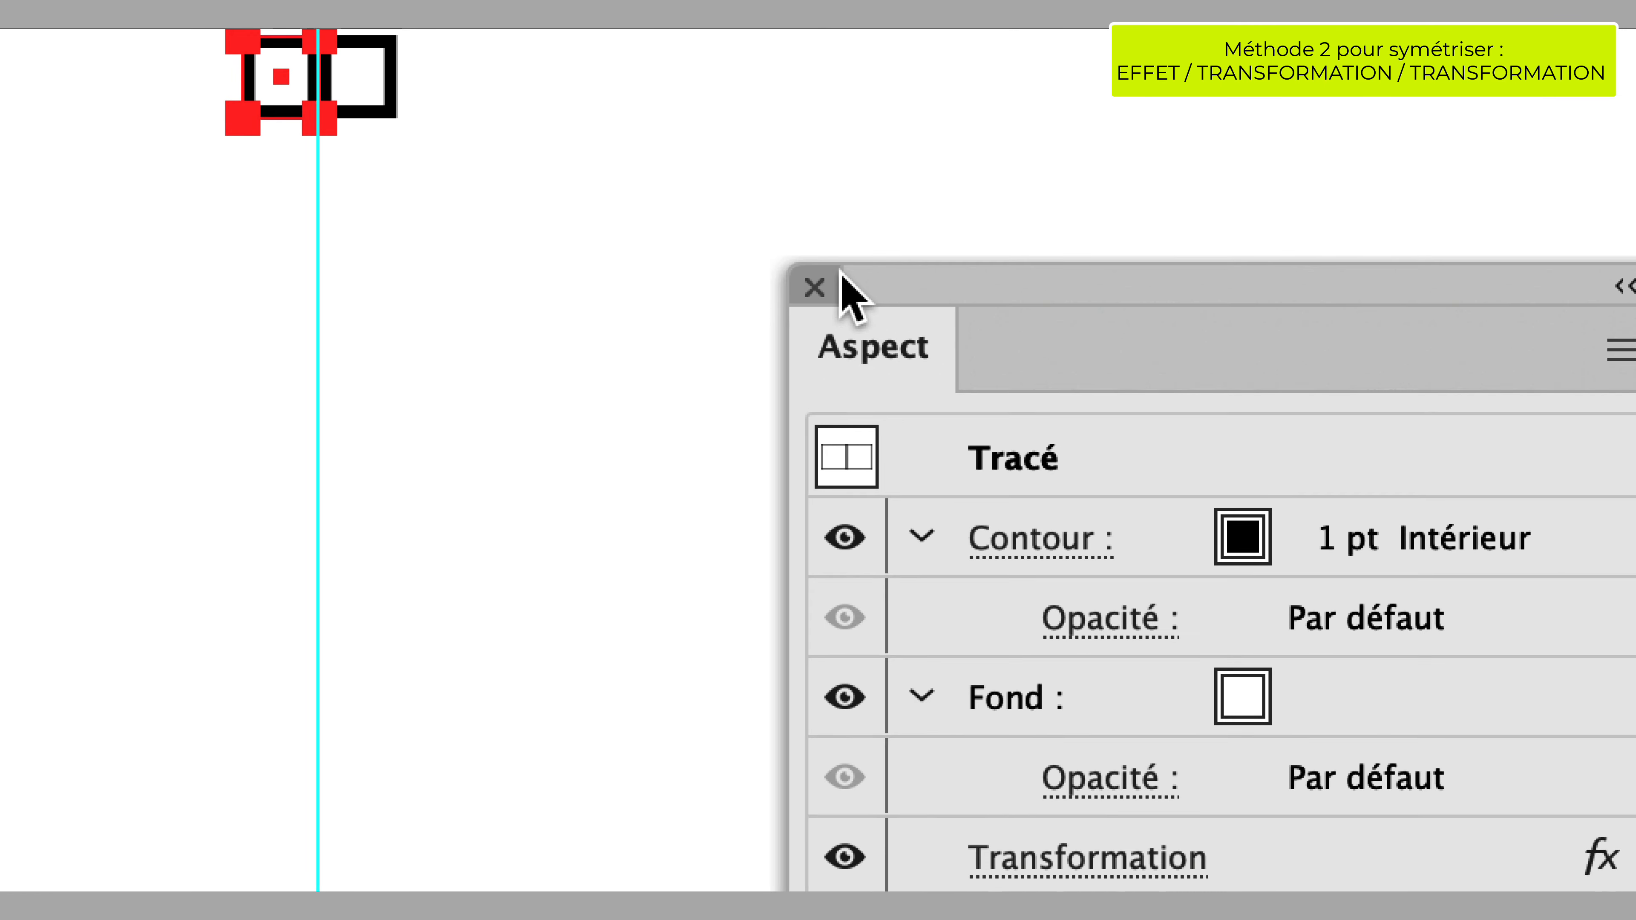
left_click(797, 870)
left_click(797, 870)
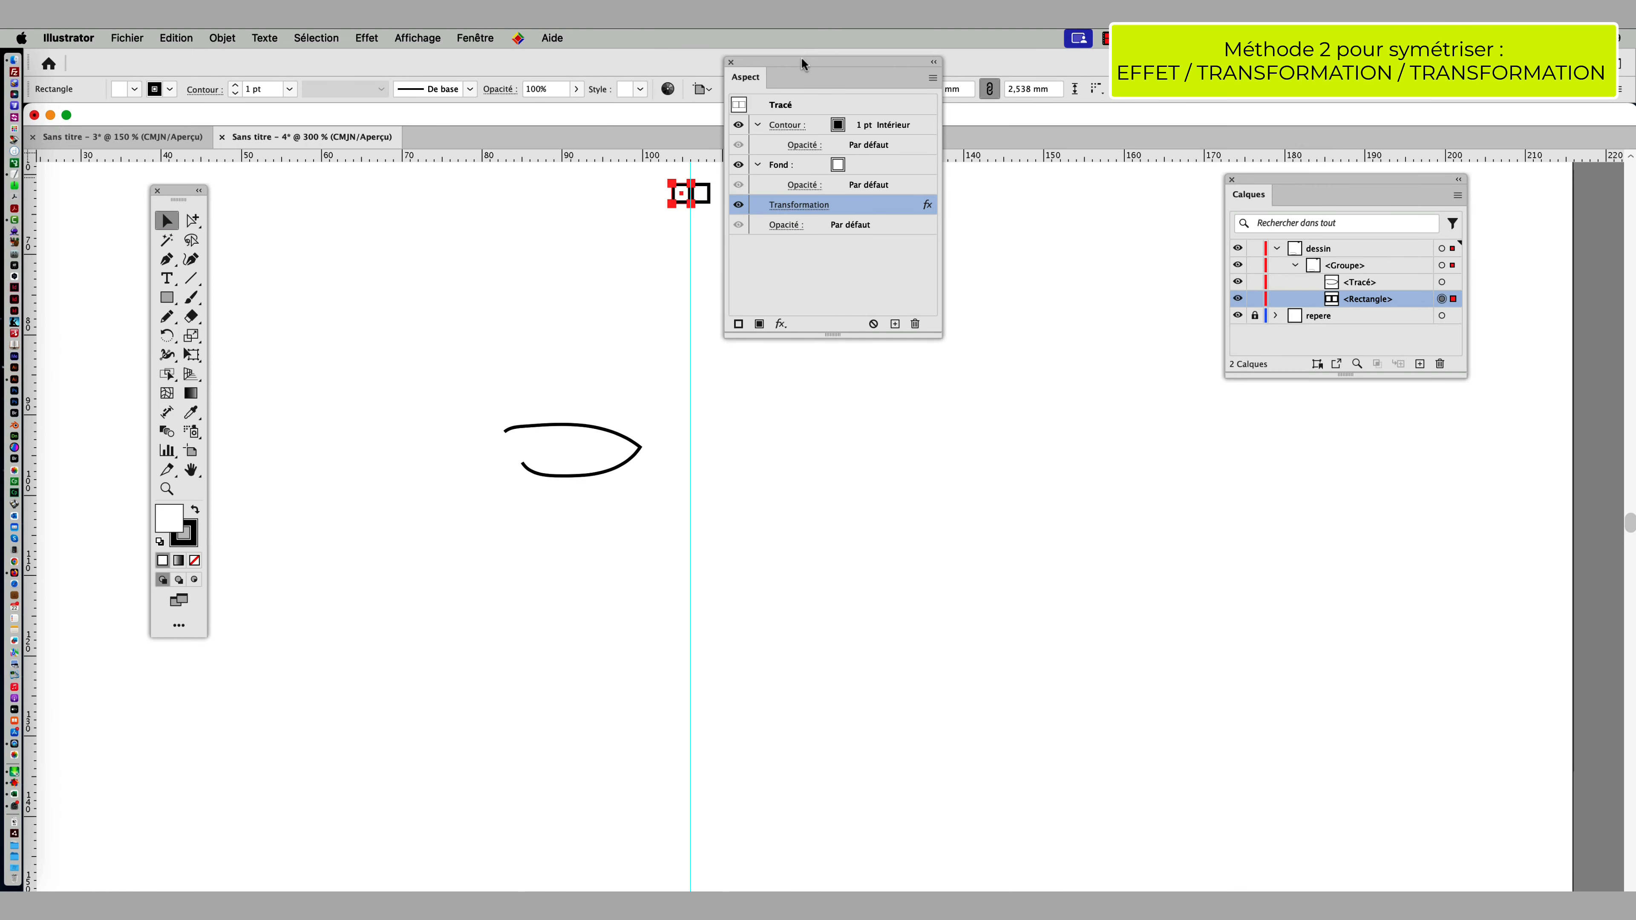
left_click_drag(802, 62, 855, 256)
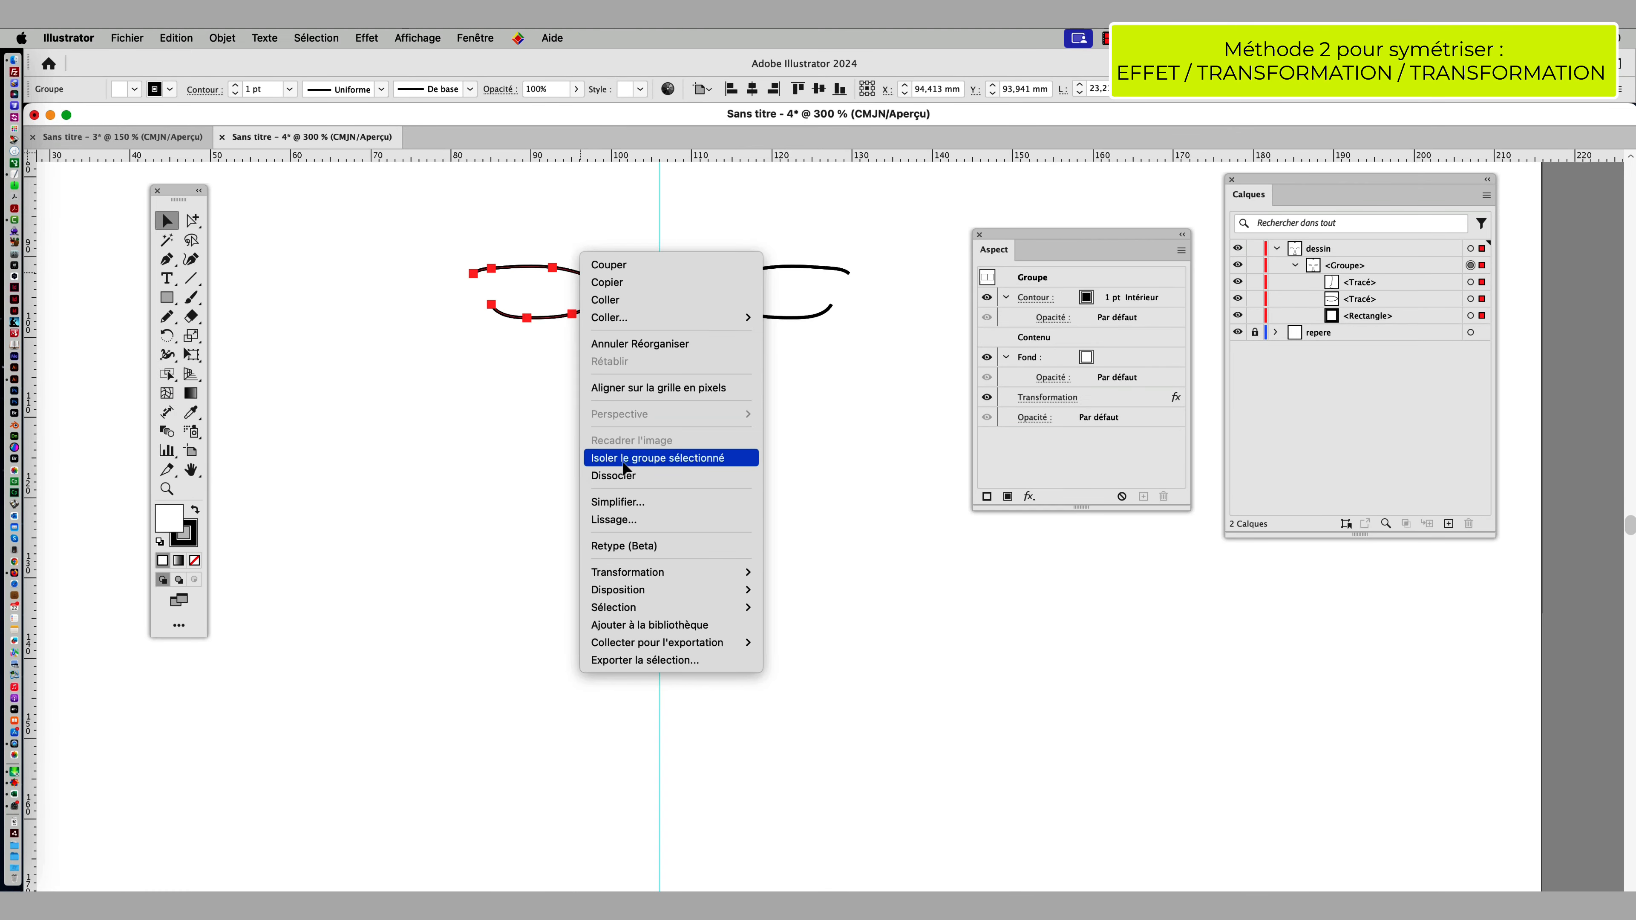
Step: Isolate the face group and draw the left half of the mouth below the nose with the Pencil, ending at the guide
left_click(625, 458)
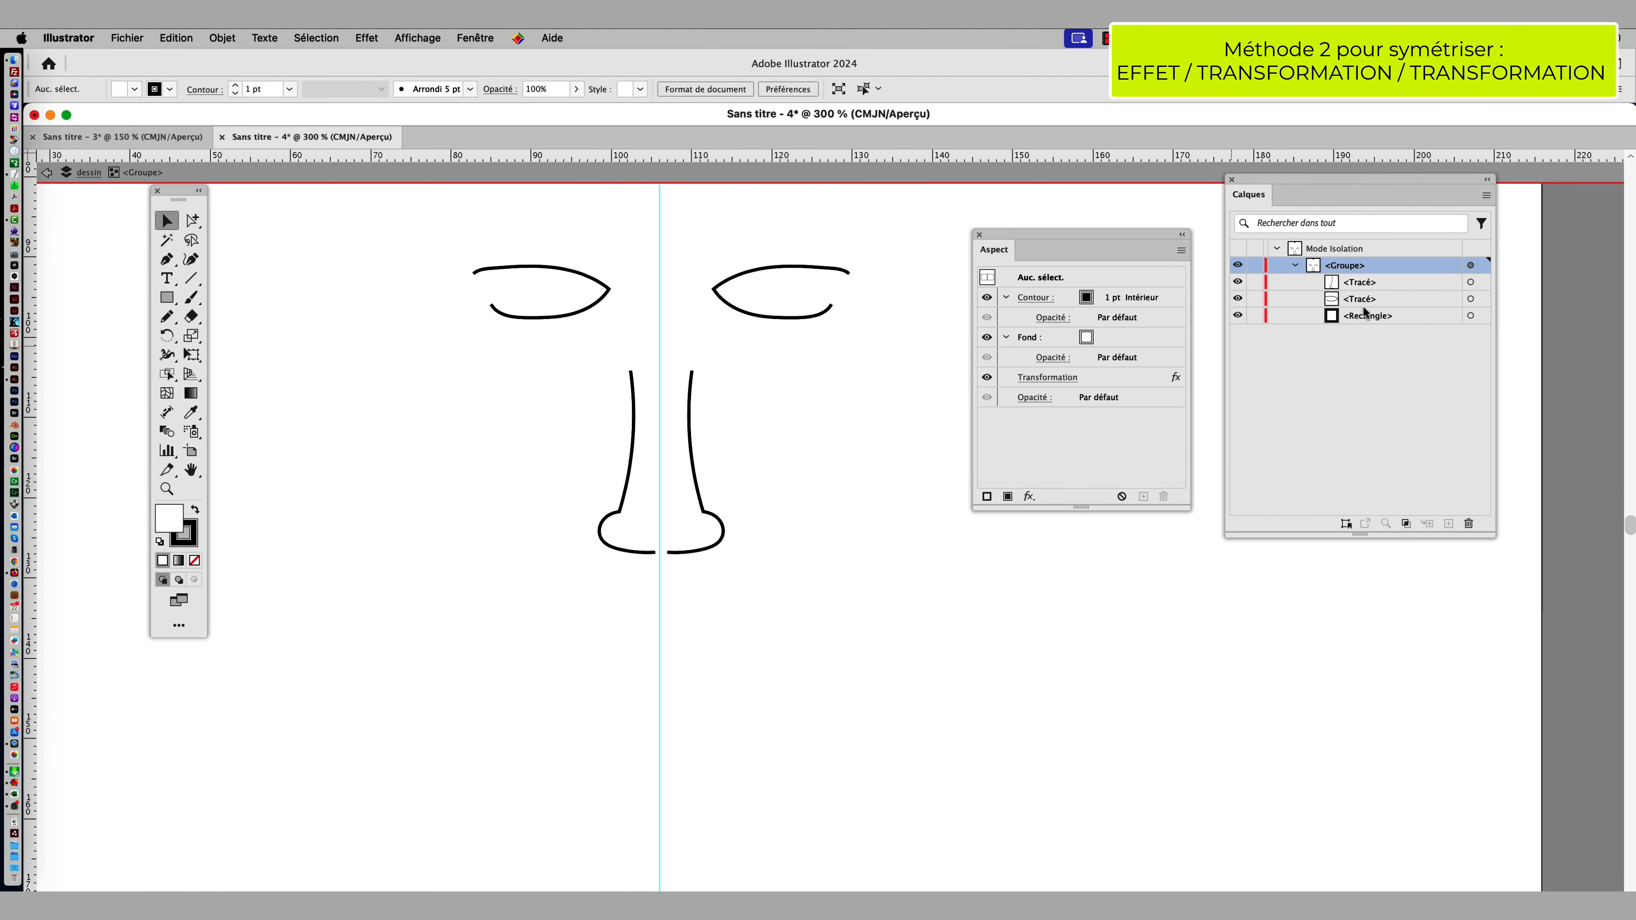
left_click(166, 316)
mouse_move(651, 607)
left_mouse_down()
mouse_move(474, 620)
mouse_move(553, 662)
mouse_move(647, 676)
left_mouse_up()
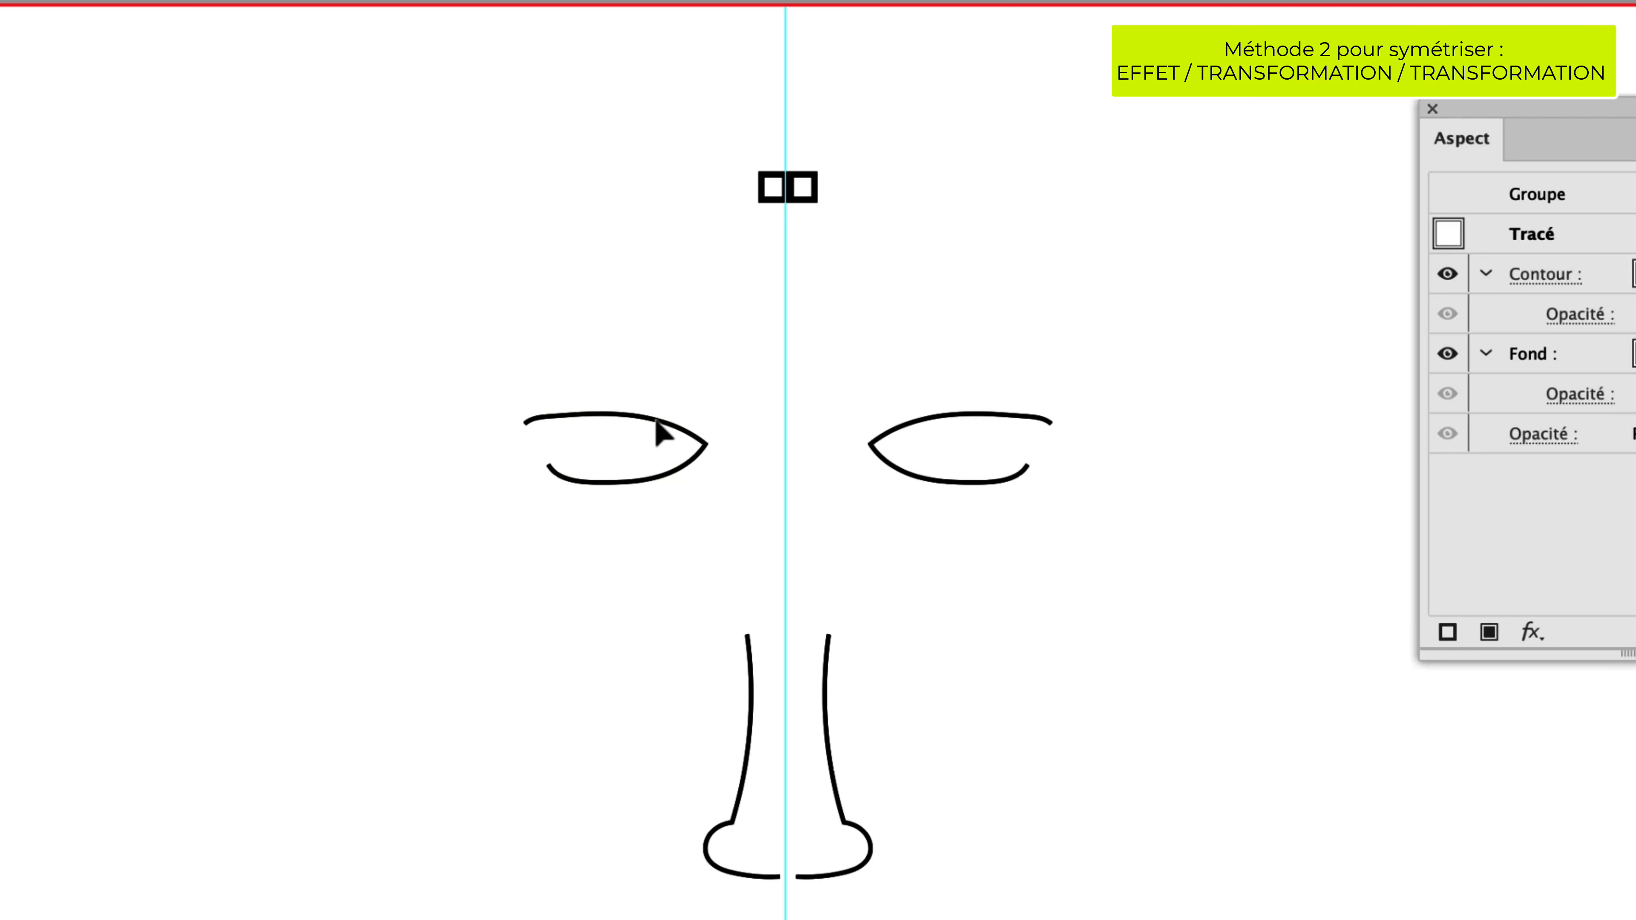
Step: Narrow the left mouth half with Free Transform by moving its outer side towards the guide
left_click(590, 391)
left_click(641, 517)
left_click_drag(755, 673, 757, 579)
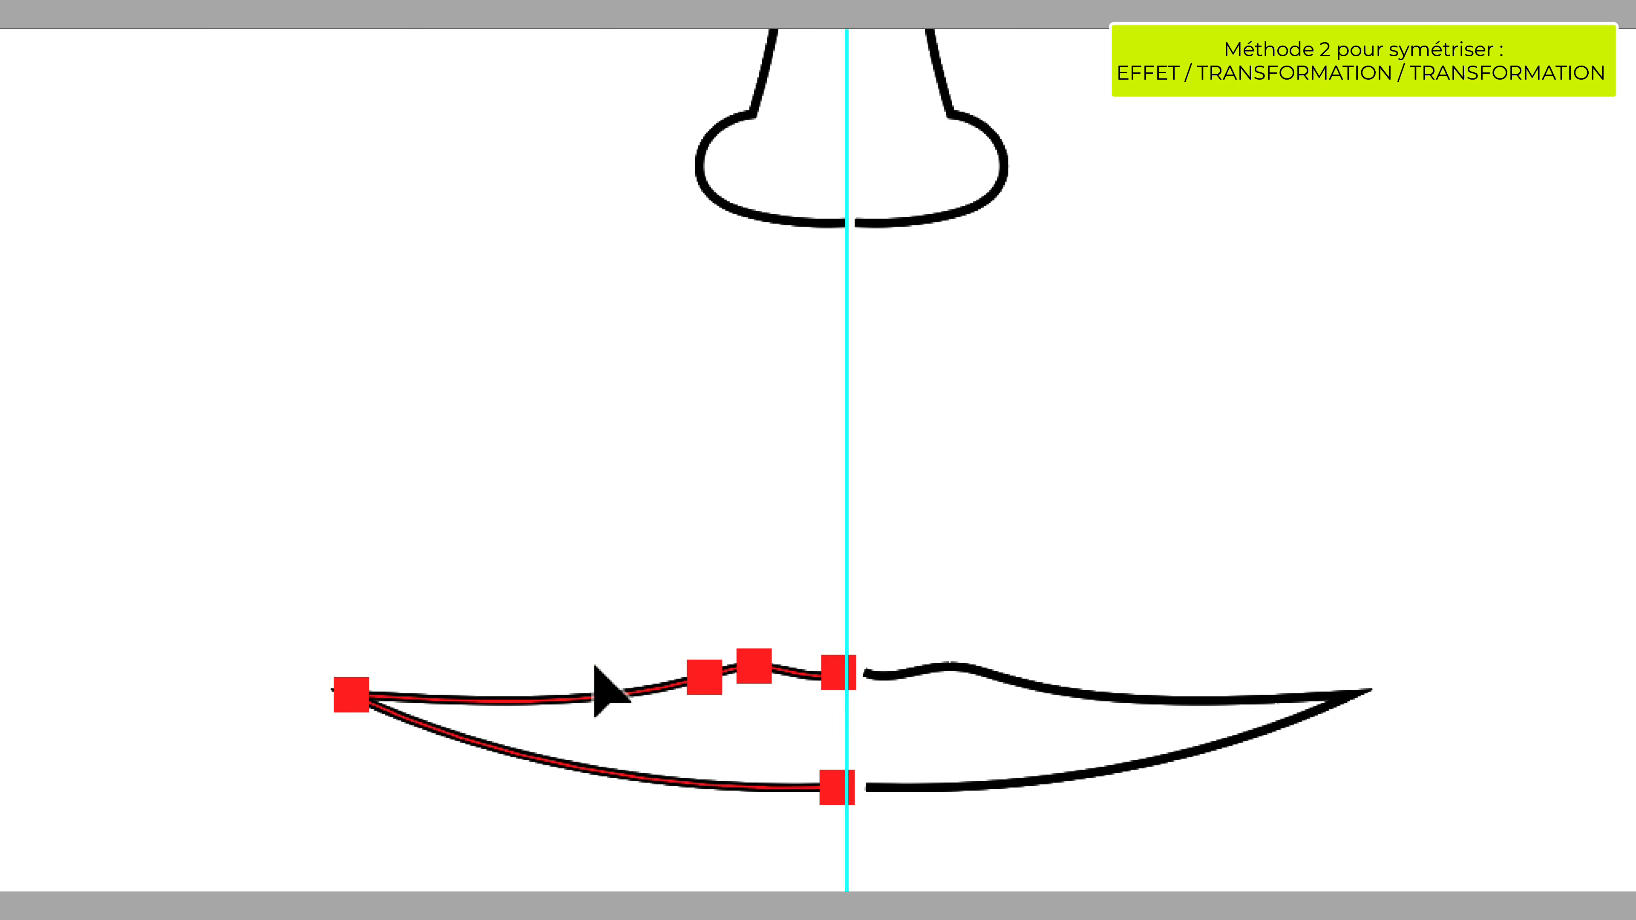
key("e")
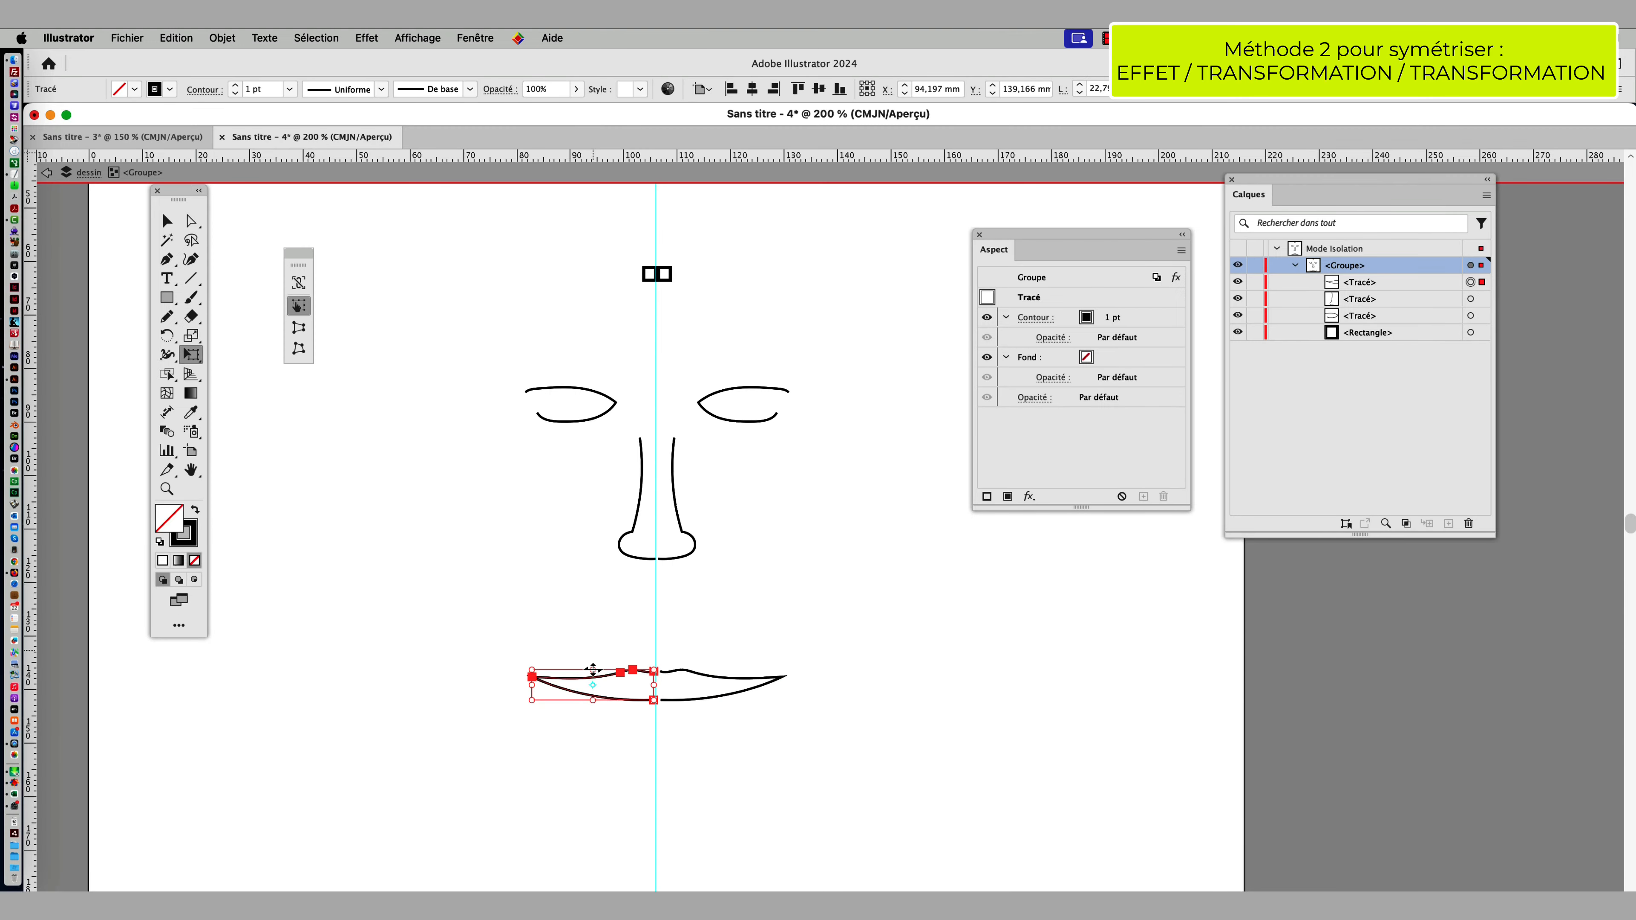
key("v")
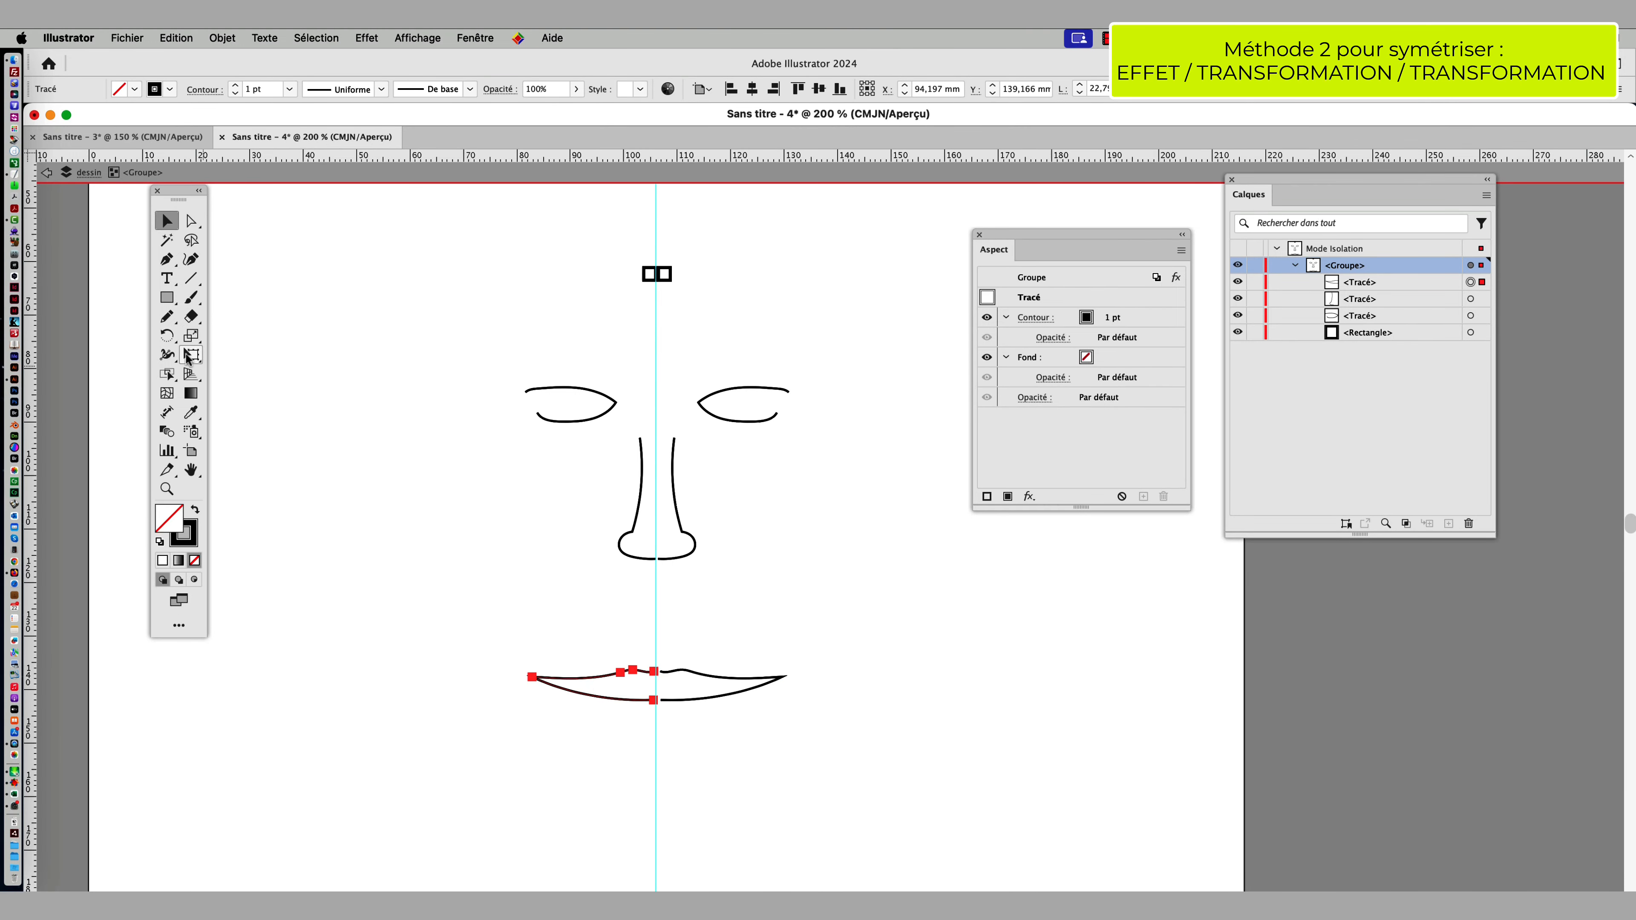
key("e")
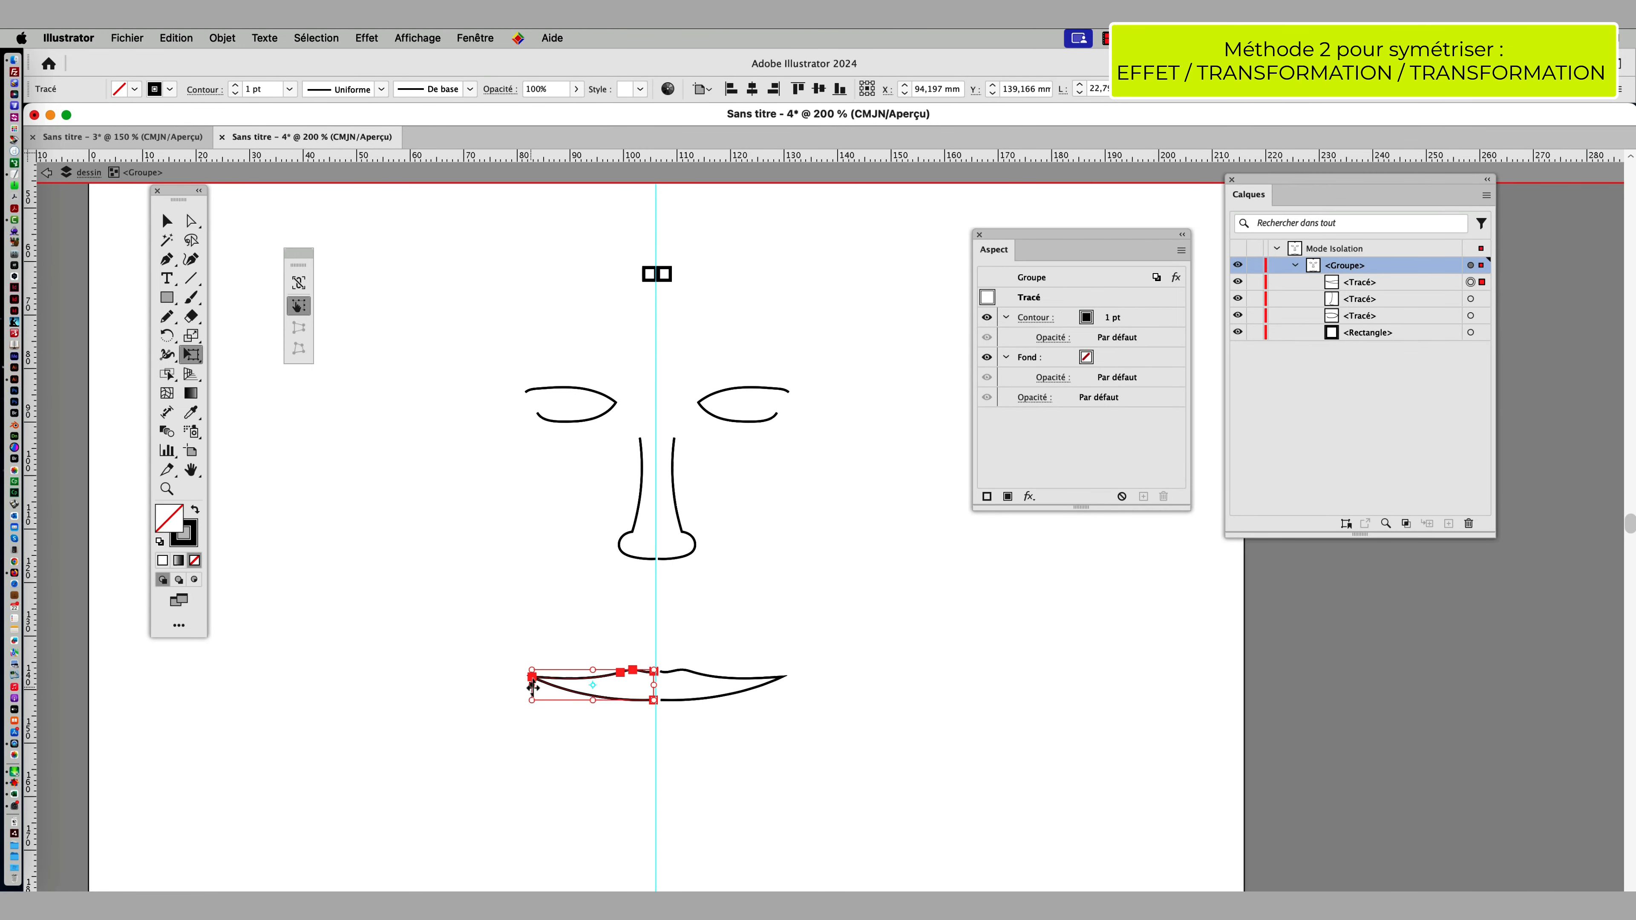
left_click_drag(531, 689, 542, 688)
left_click_drag(543, 688, 571, 688)
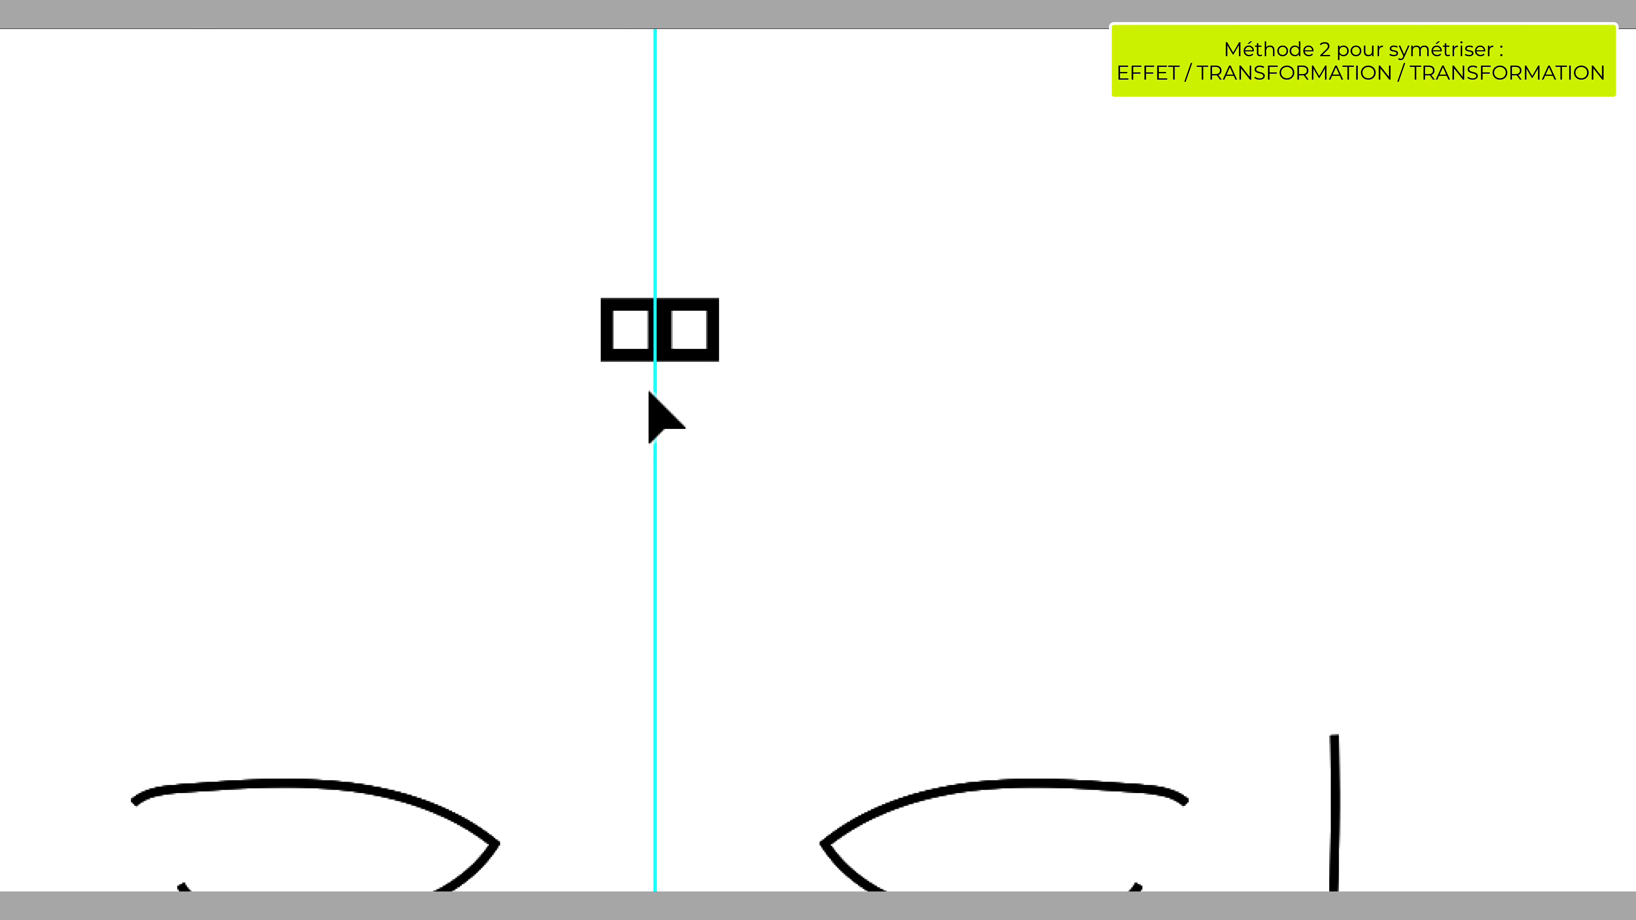
Step: Delete the small reference rectangle above the face from the isolated group
left_click(633, 366)
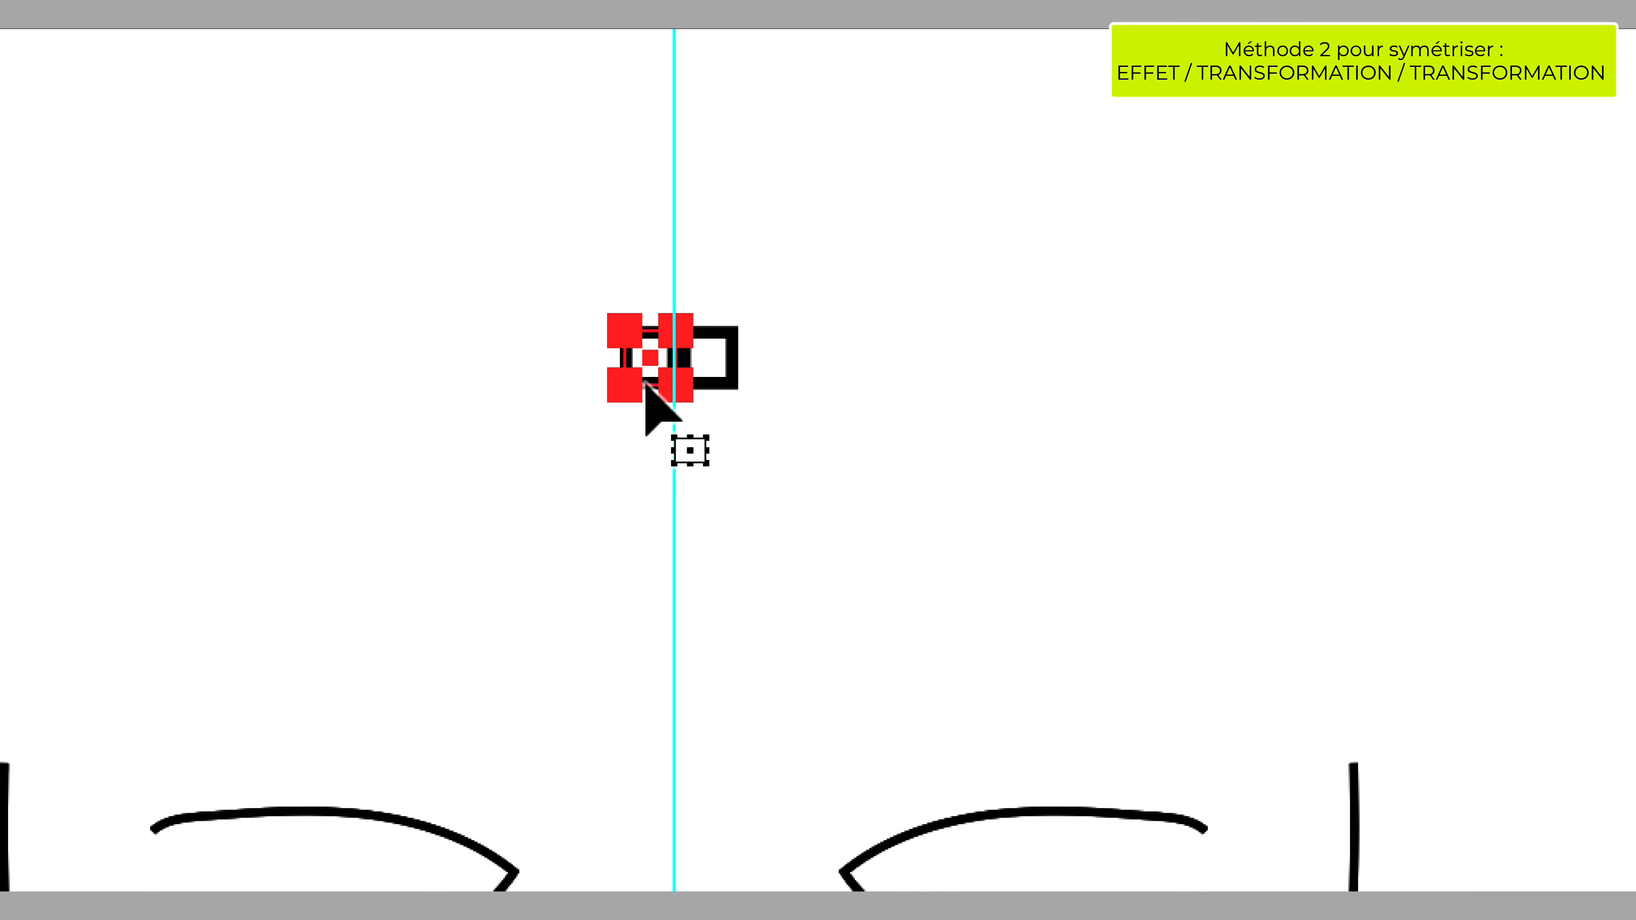
key("Delete")
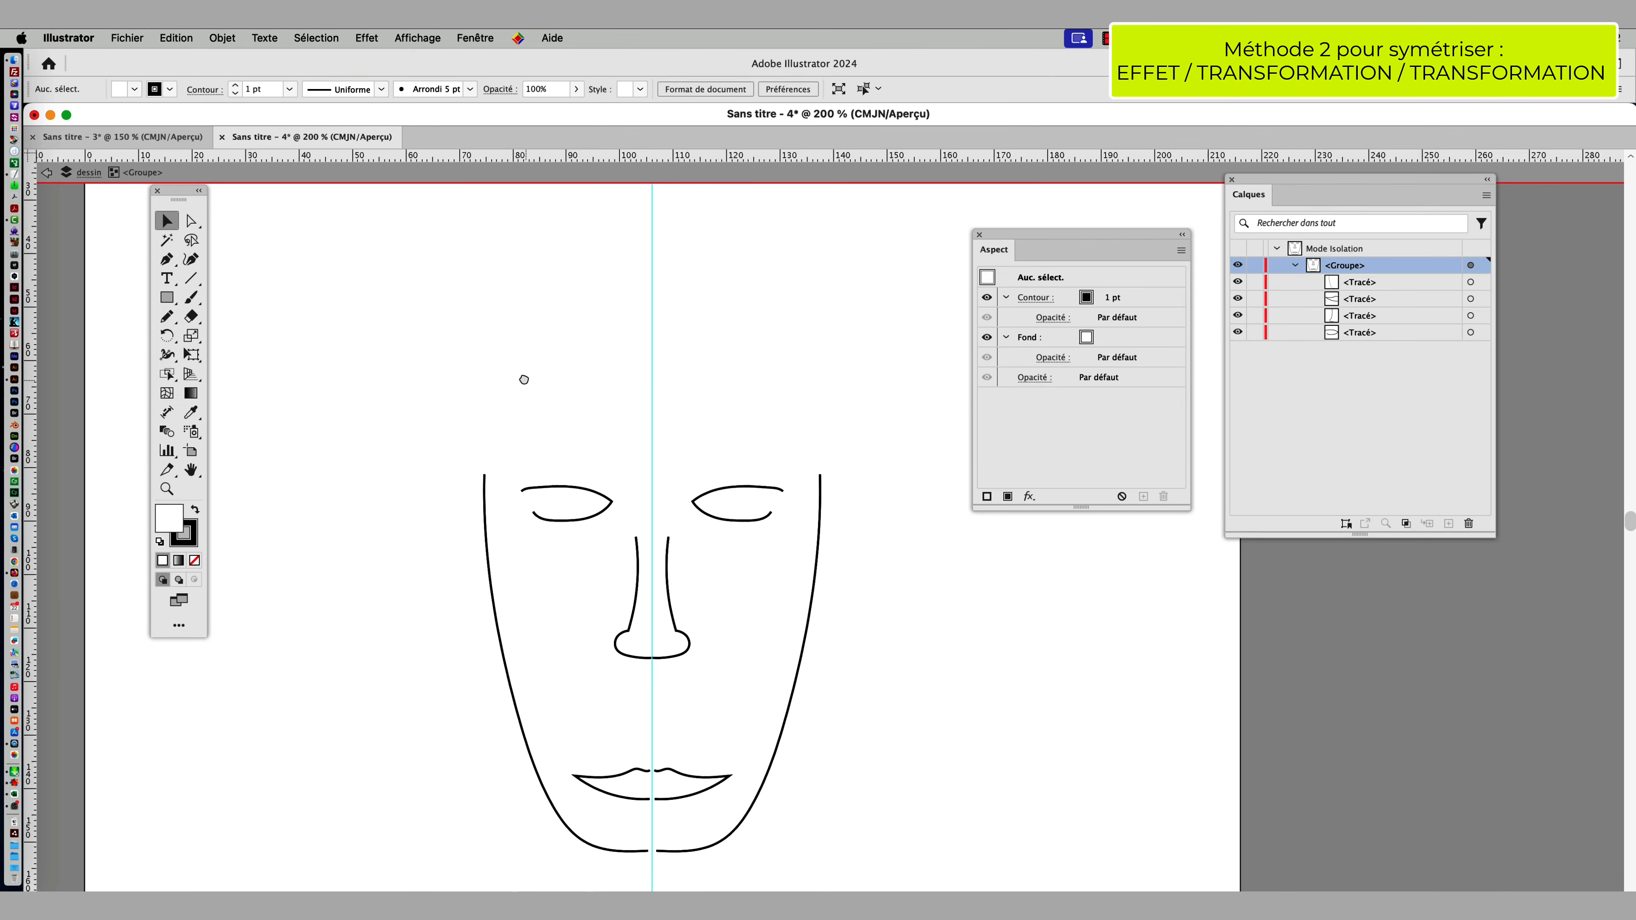
Step: Draw the jagged fringe left of the guide with the Pencil, and extend its path over the head to the guide
mouse_move(524, 379)
left_mouse_down()
mouse_move(447, 304)
mouse_move(419, 380)
mouse_move(456, 344)
mouse_move(546, 396)
mouse_move(620, 397)
left_mouse_up()
left_click(166, 316)
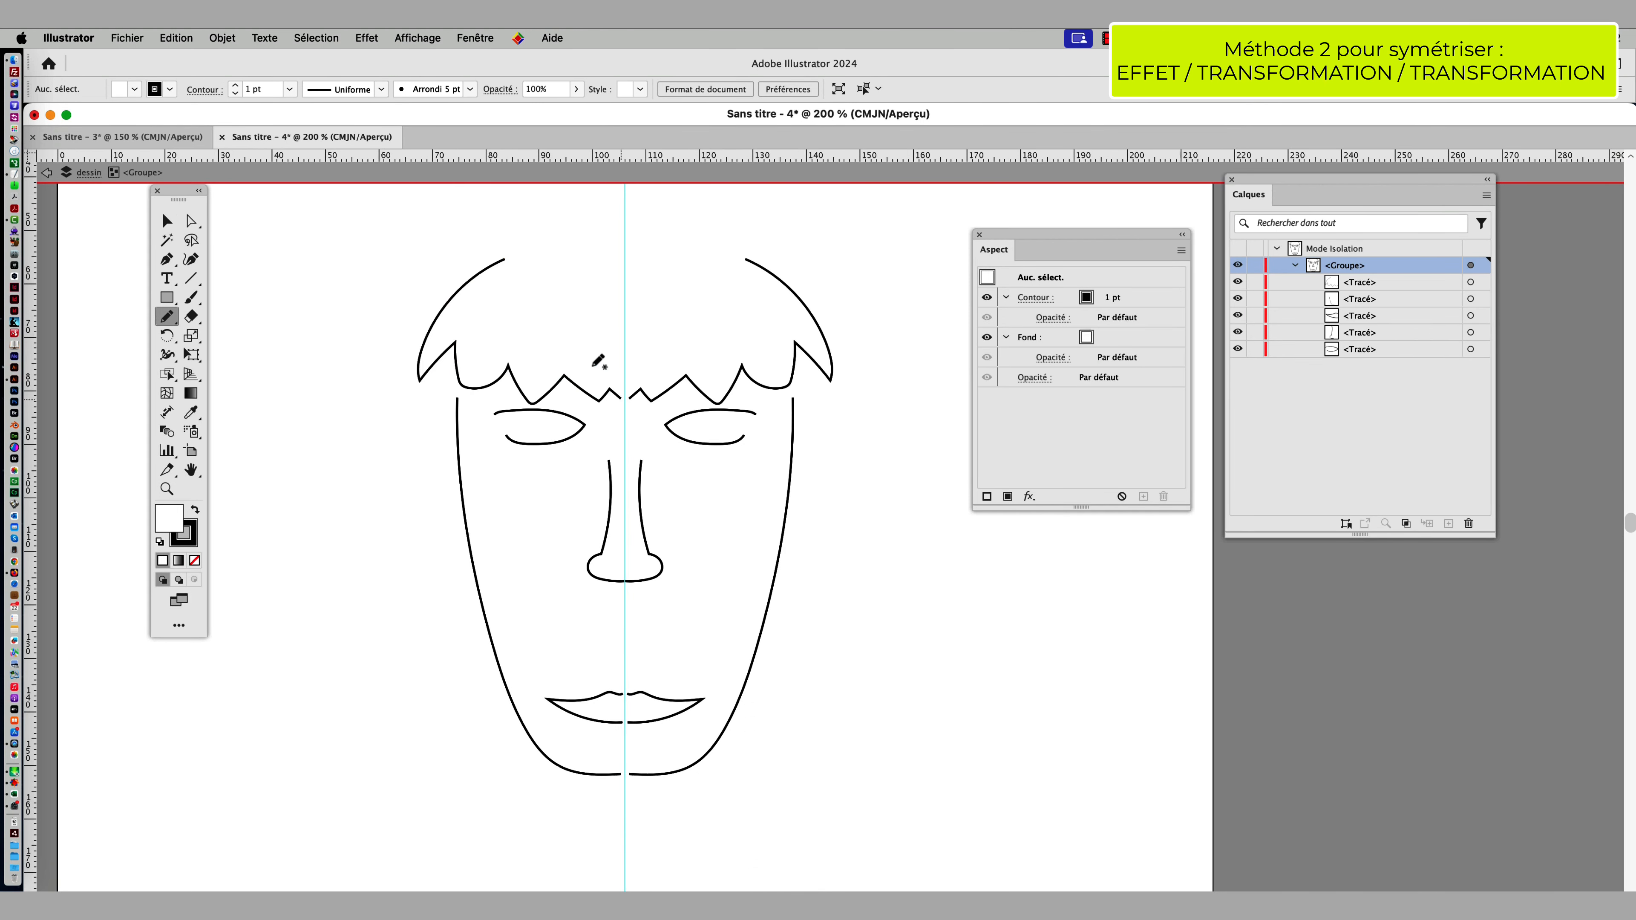
left_click(504, 262, "super")
left_click_drag(509, 256, 626, 258)
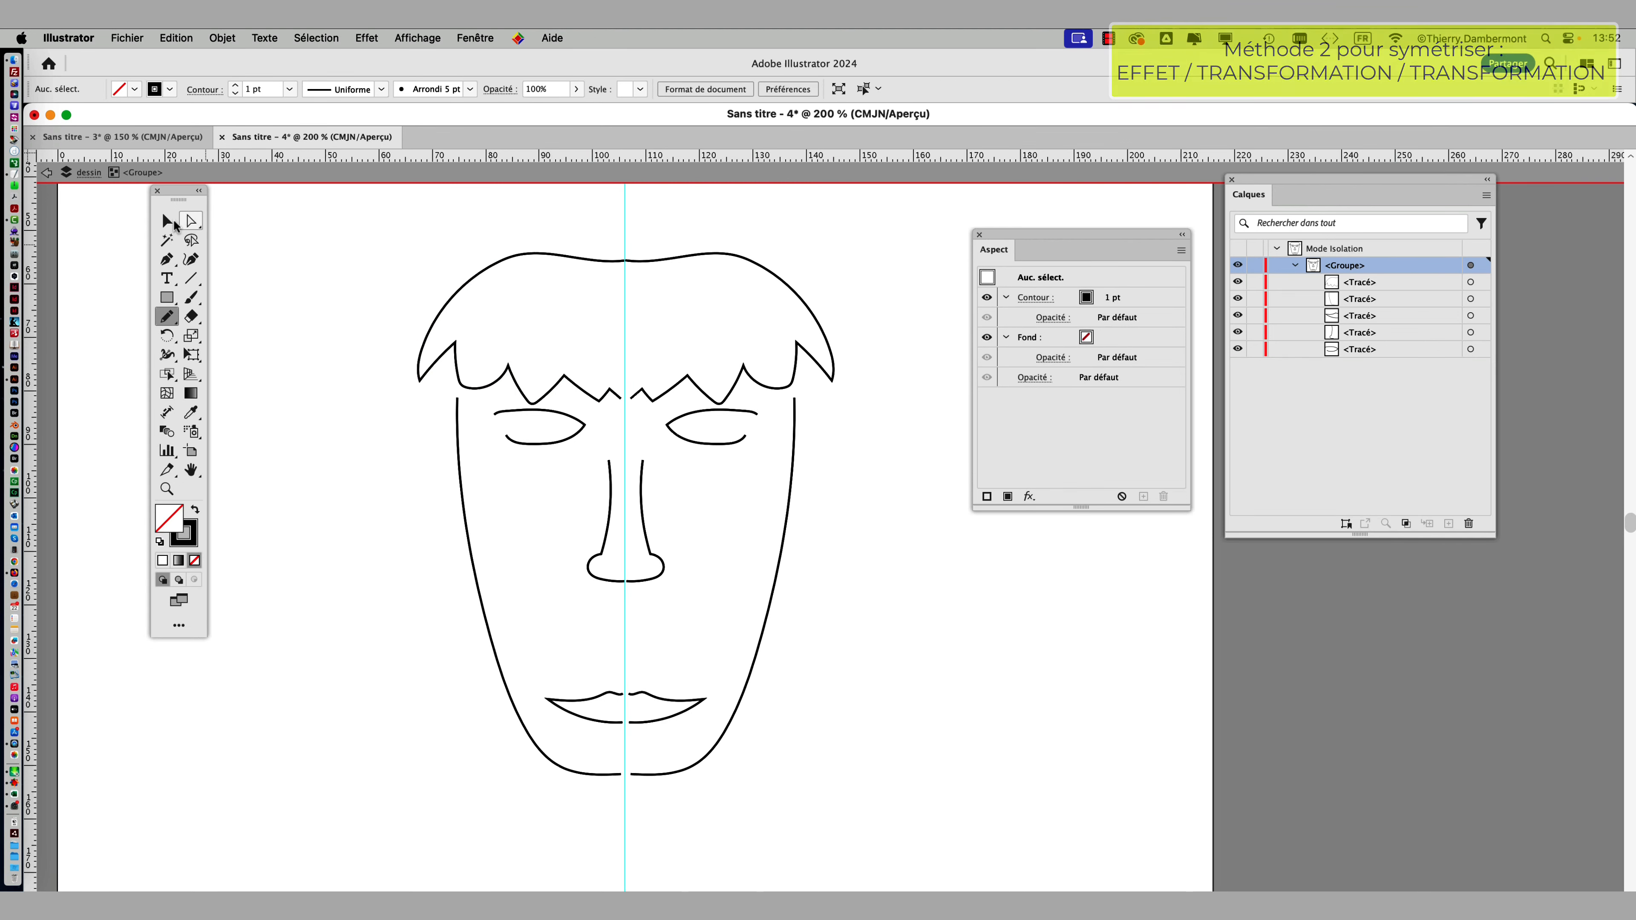
Step: Select all the face paths to examine which half holds the editable originals, and deselect them
left_click(175, 224)
left_click(692, 419)
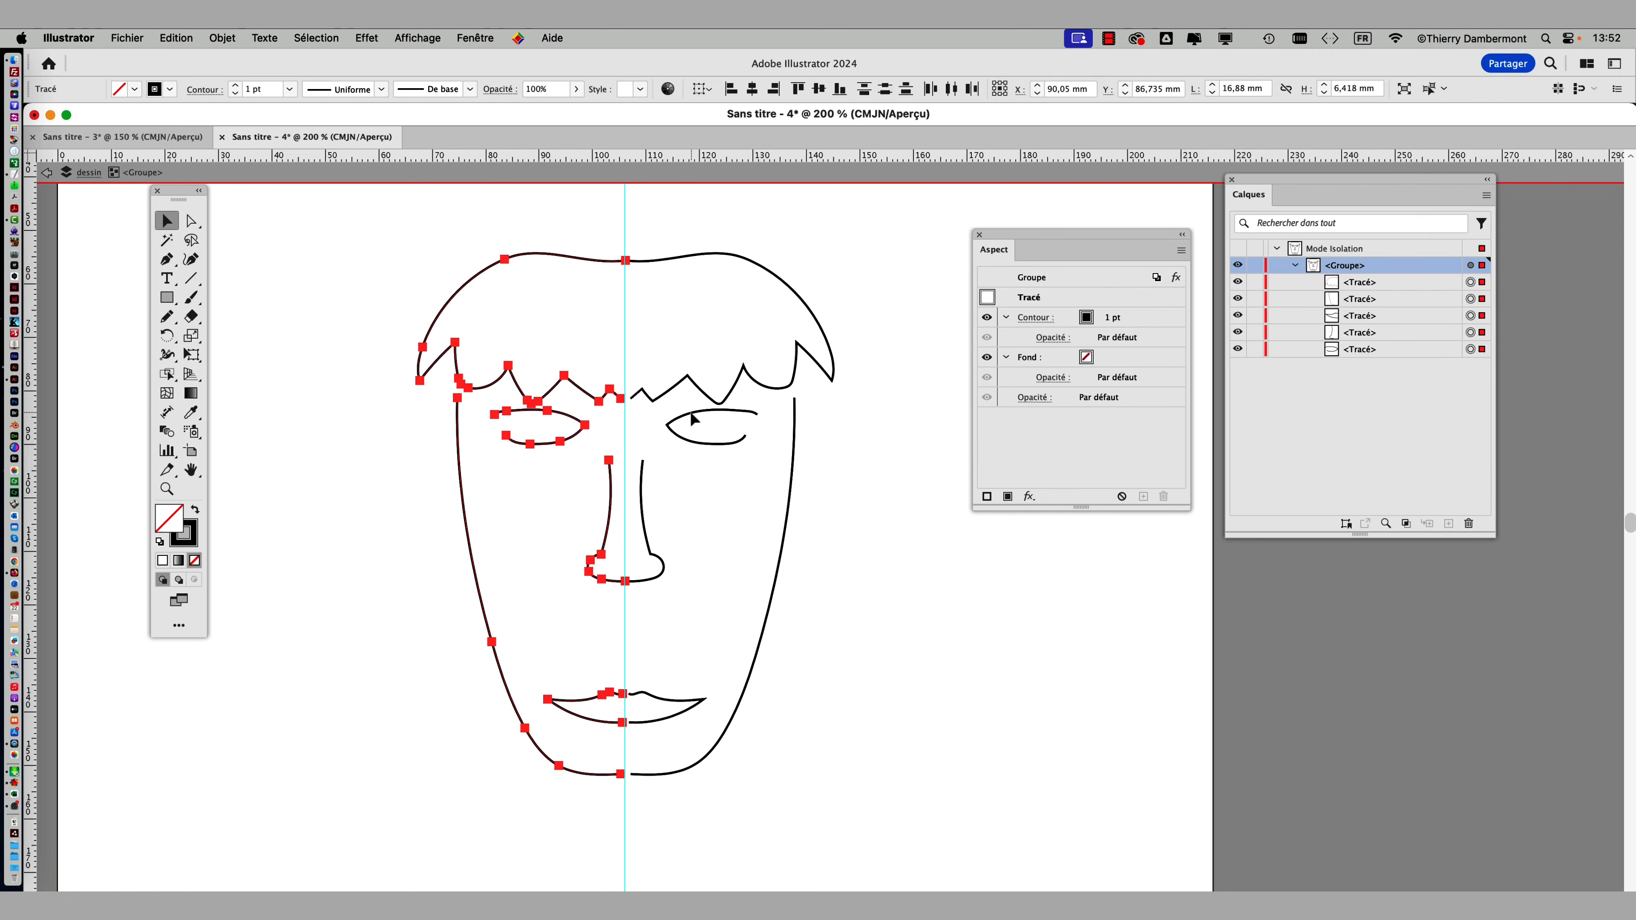
left_click(558, 459)
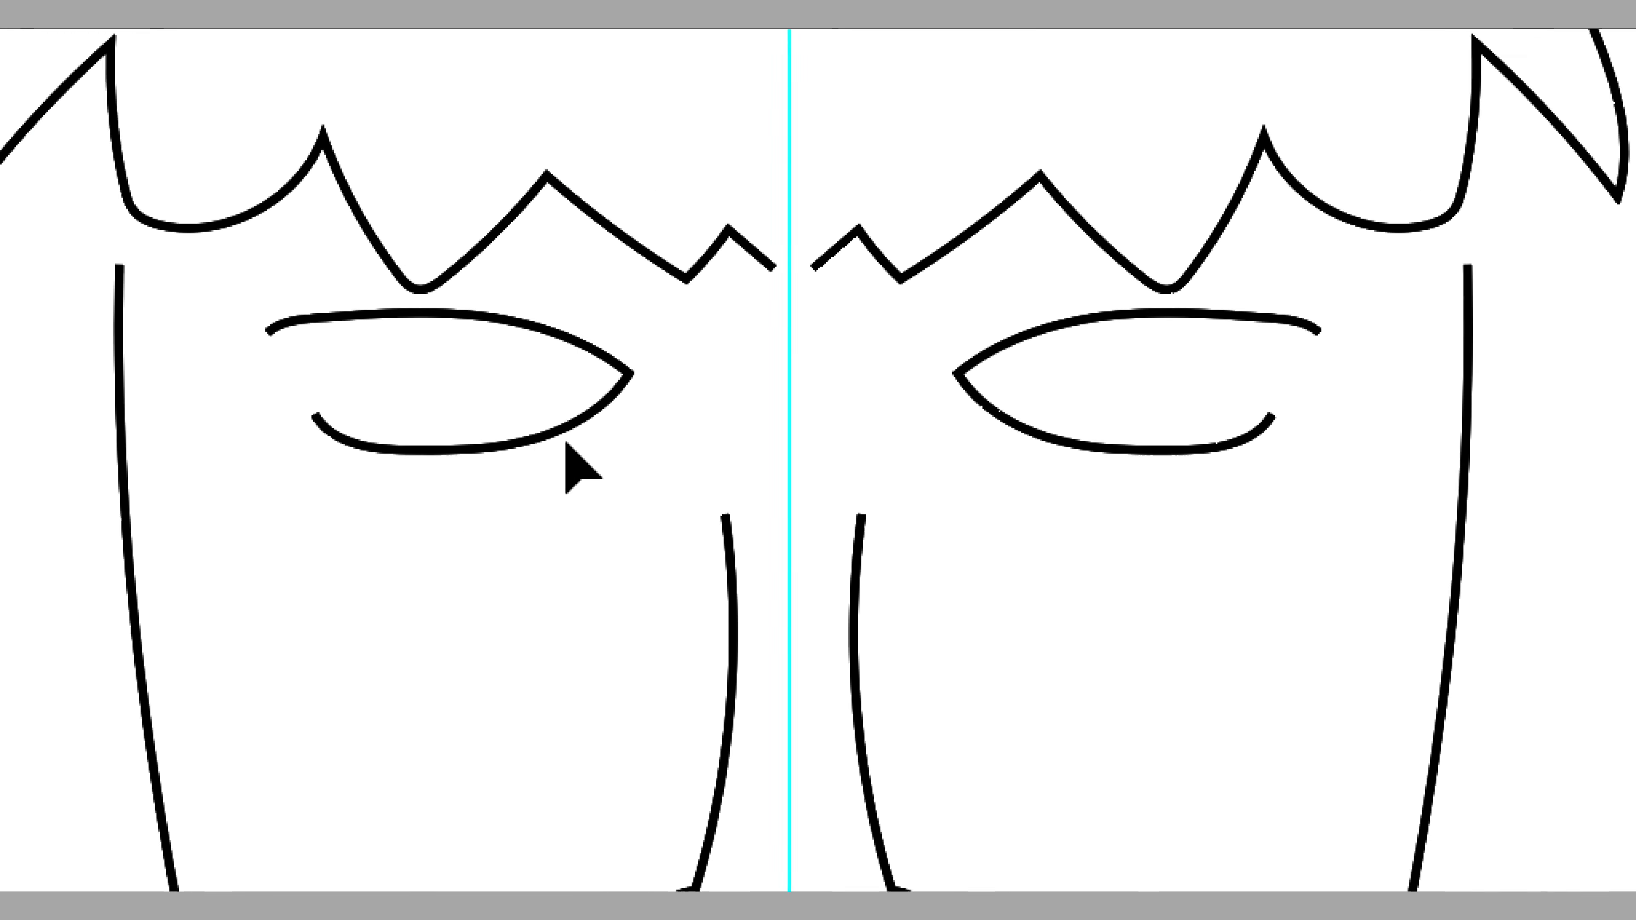
left_click(515, 325)
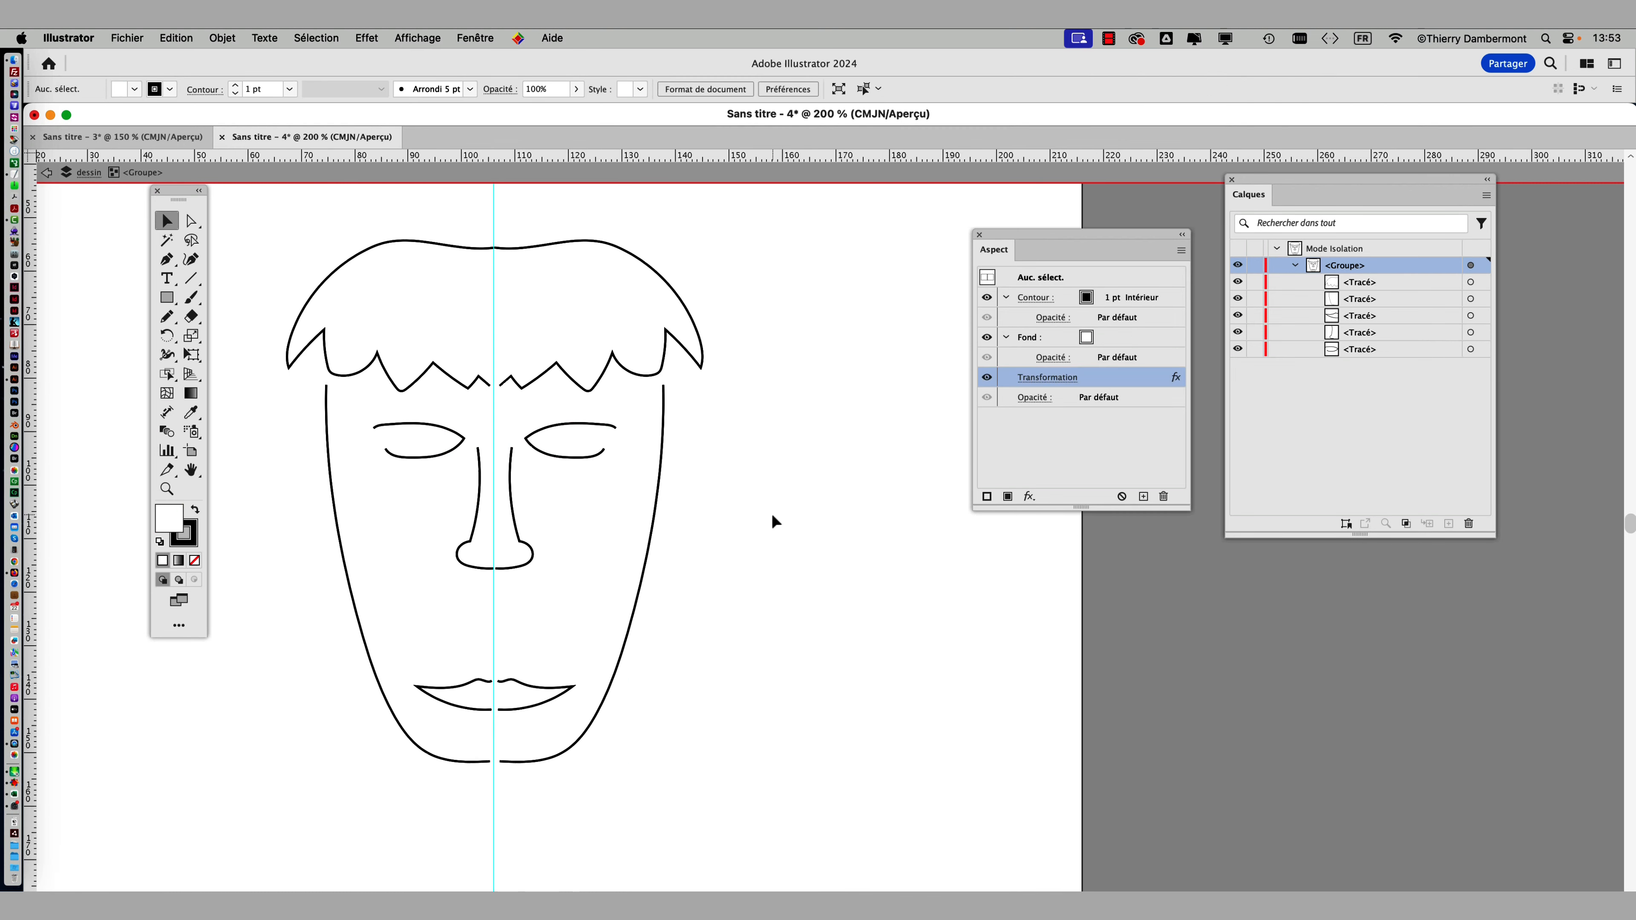
Step: Create a new 215.9 x 279.4 mm Lettre document in CMYK, with the Aspect panel clear of the artboard
left_click(131, 60)
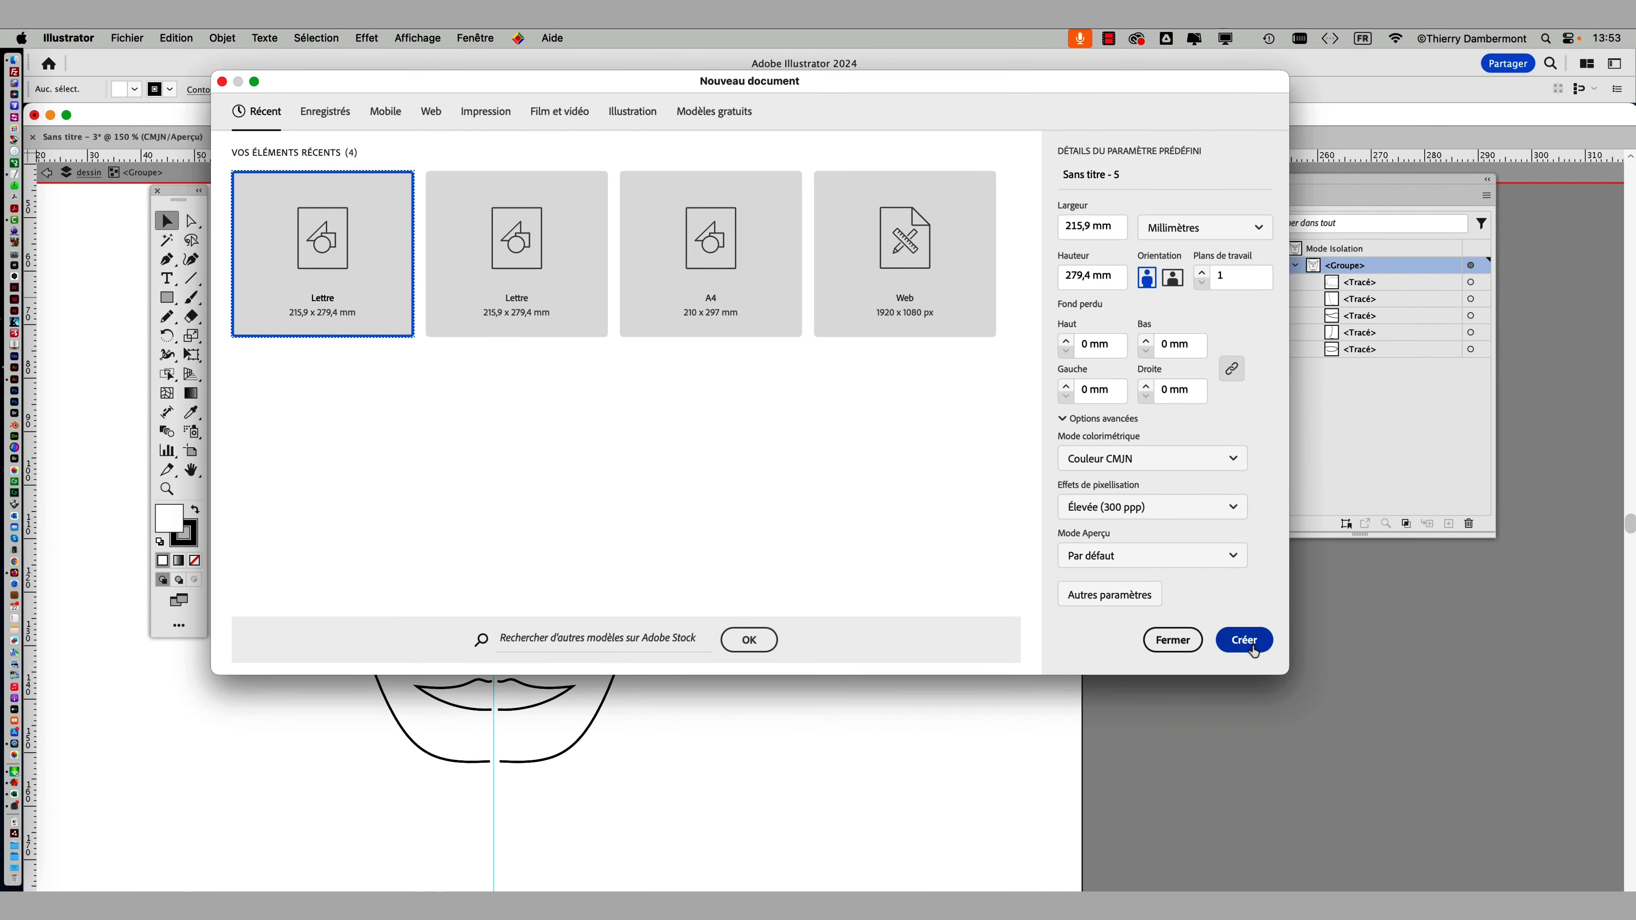
left_click(1245, 640)
left_click_drag(1129, 321, 1133, 322)
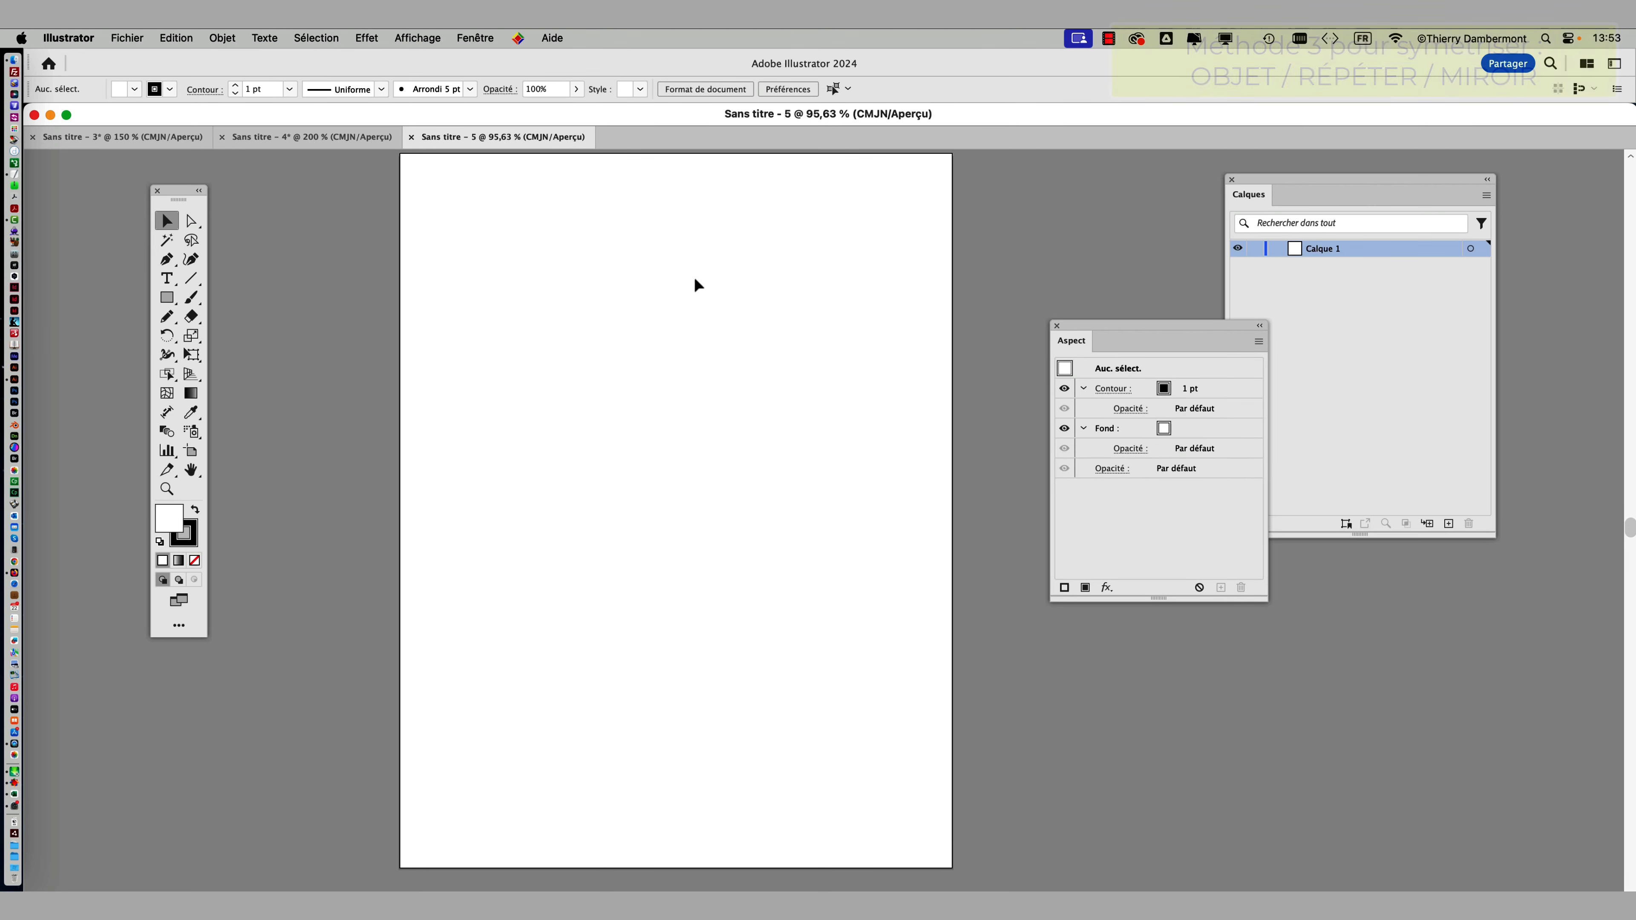
left_click(222, 38)
mouse_move(268, 527)
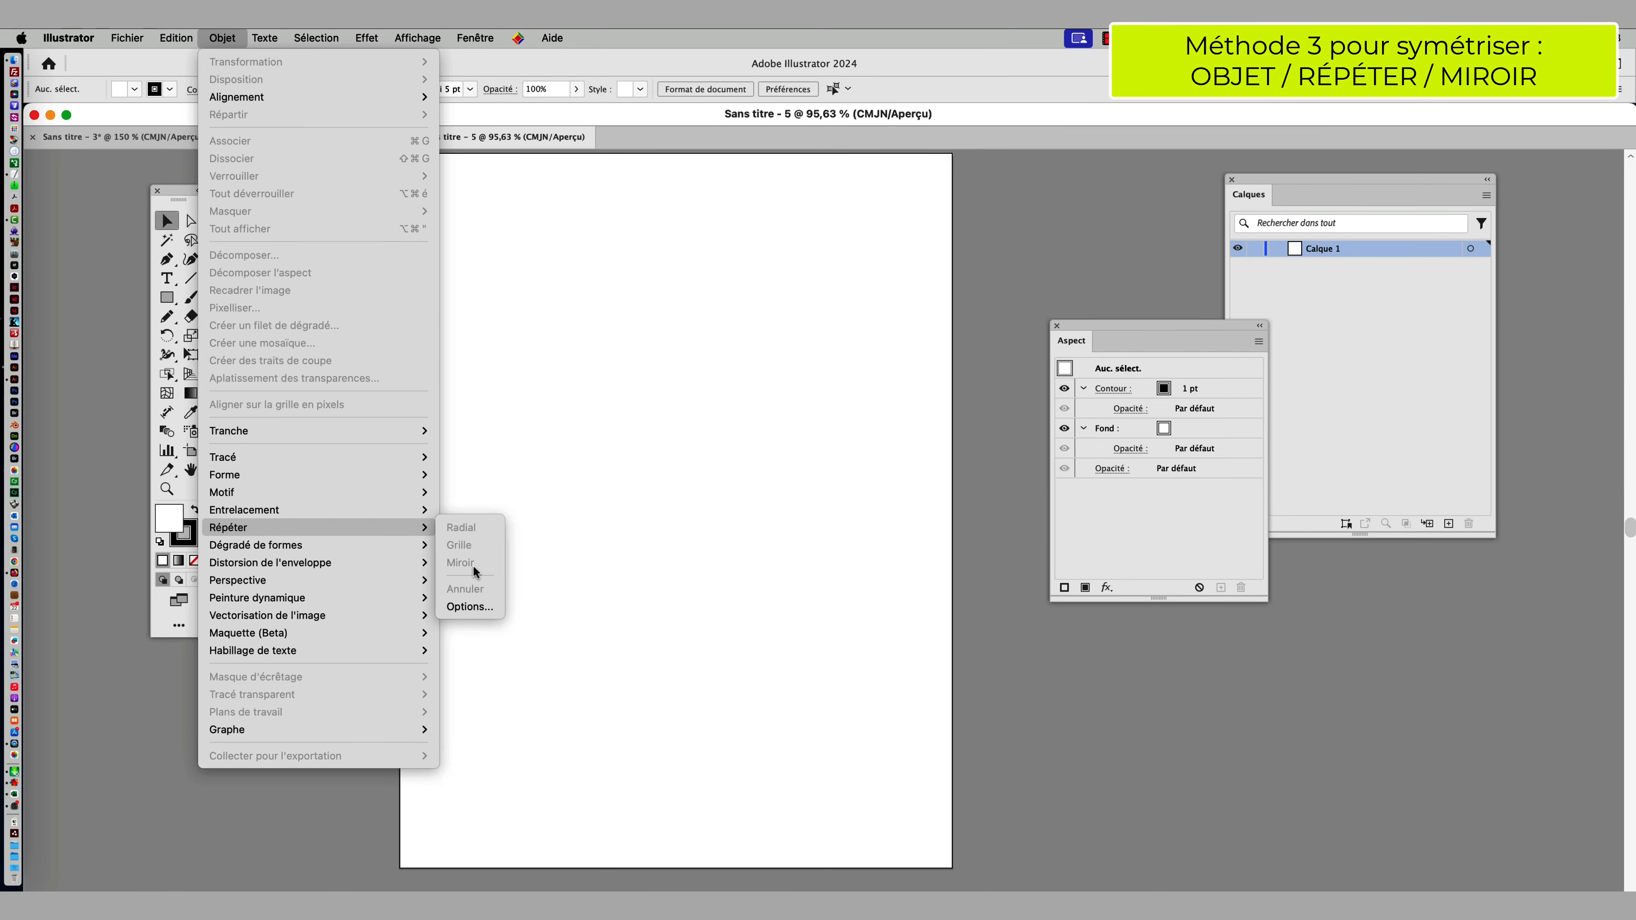
left_click(616, 454)
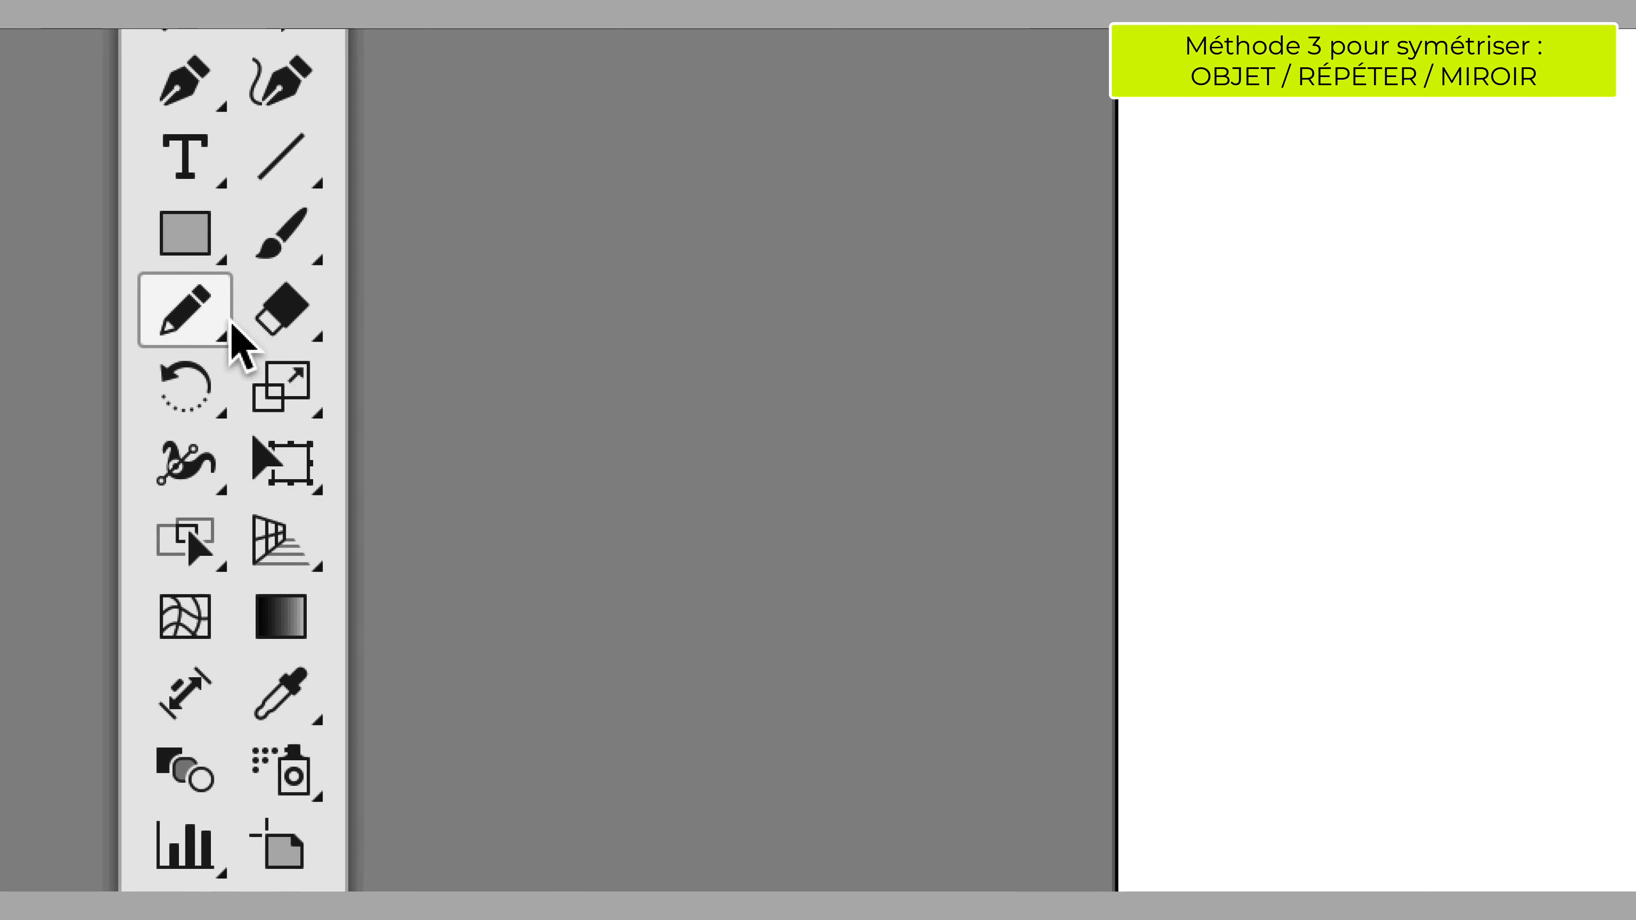
Step: Draw a small square about 3.1 mm wide in the upper middle of the artboard, and view it at 100%
left_click(166, 297)
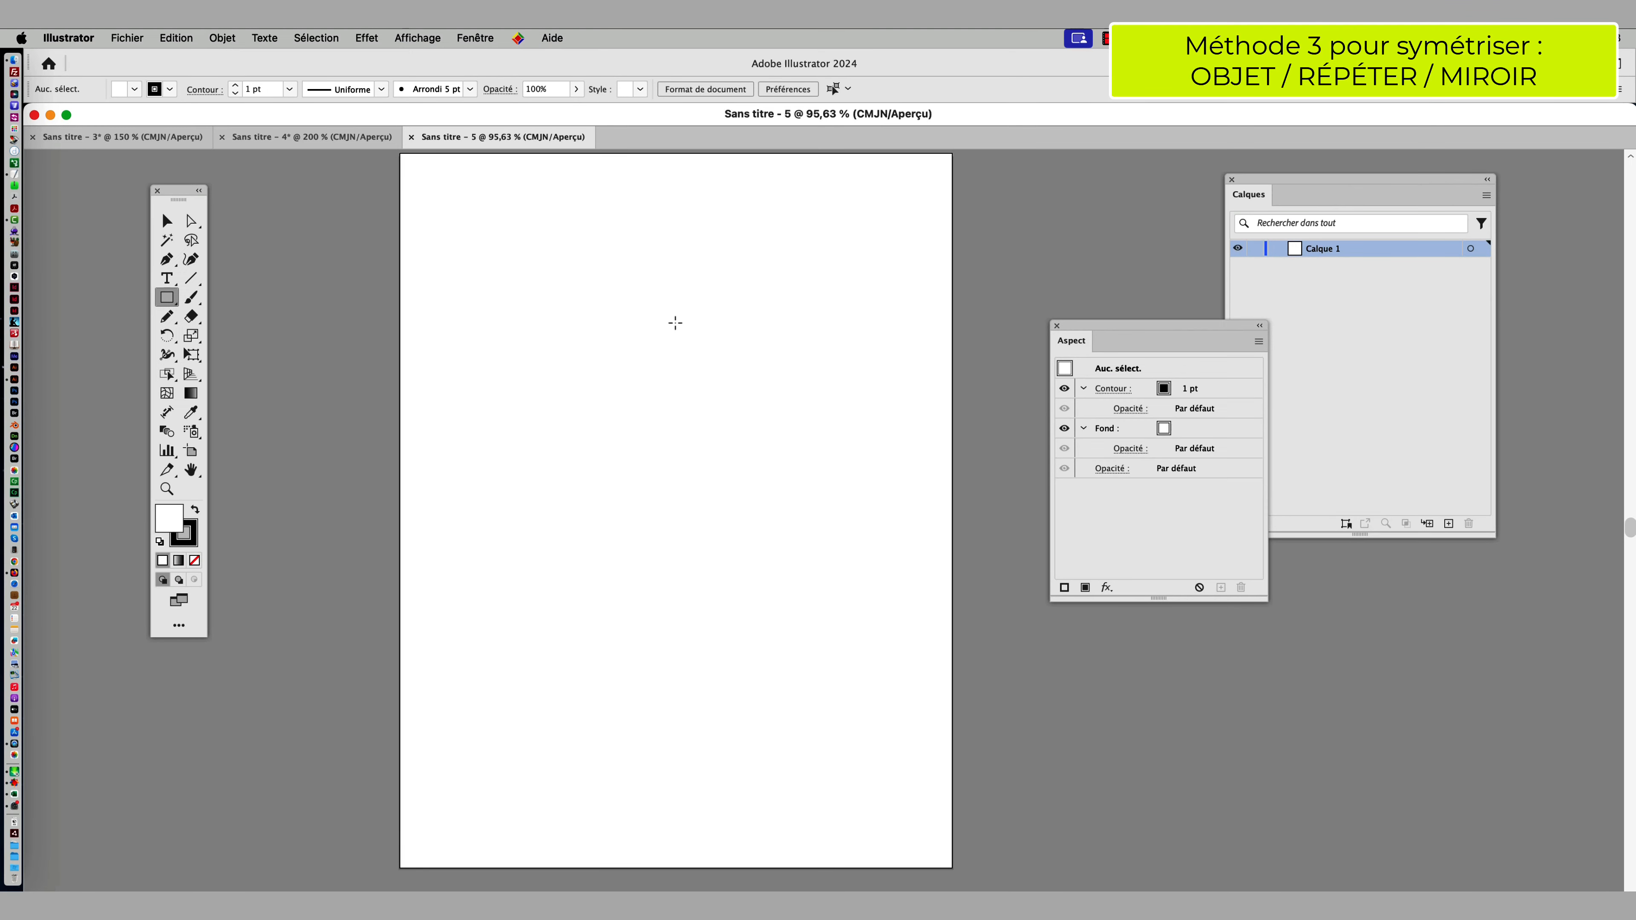
left_click_drag(643, 314, 659, 331)
key("super+1")
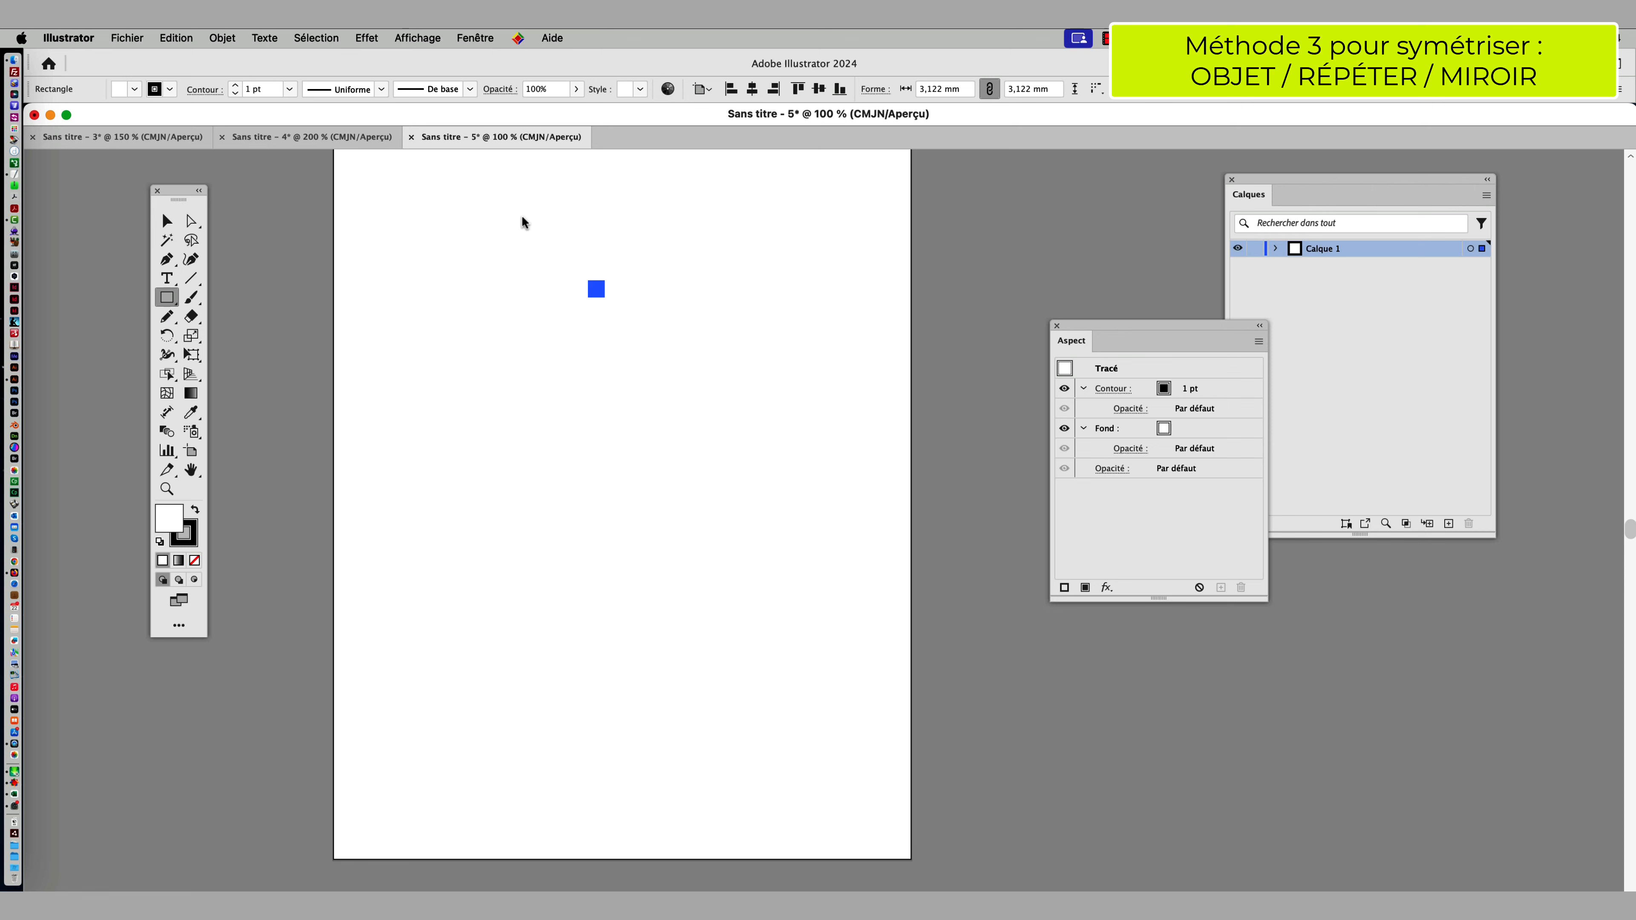
Step: Apply a Mirror repeat to the small square
left_click(236, 36)
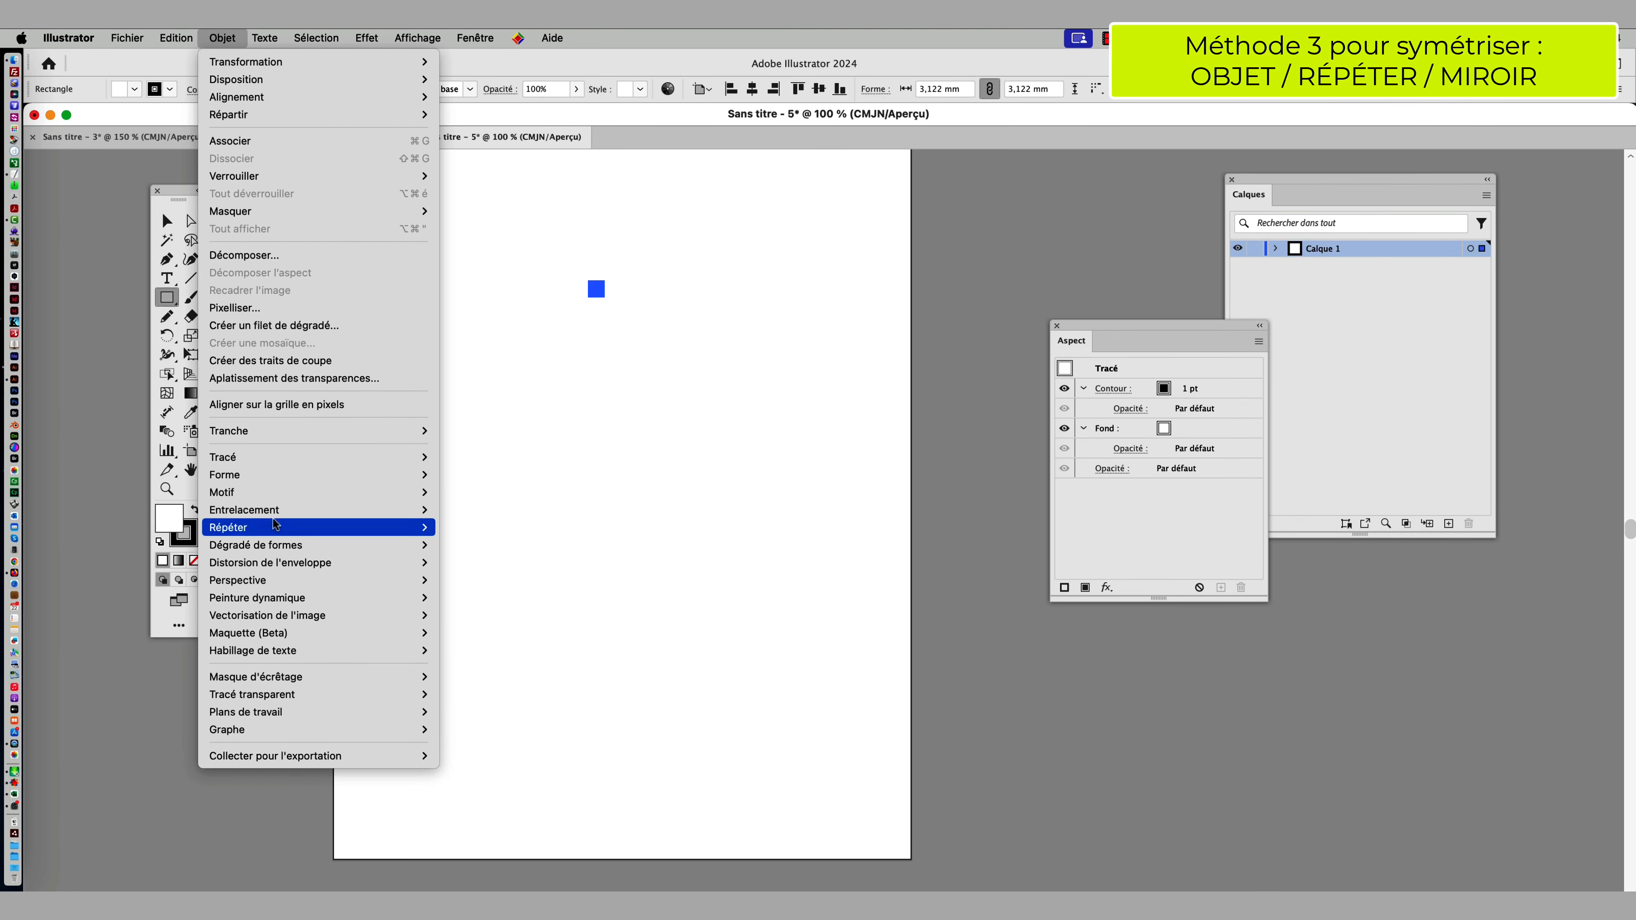
mouse_move(273, 526)
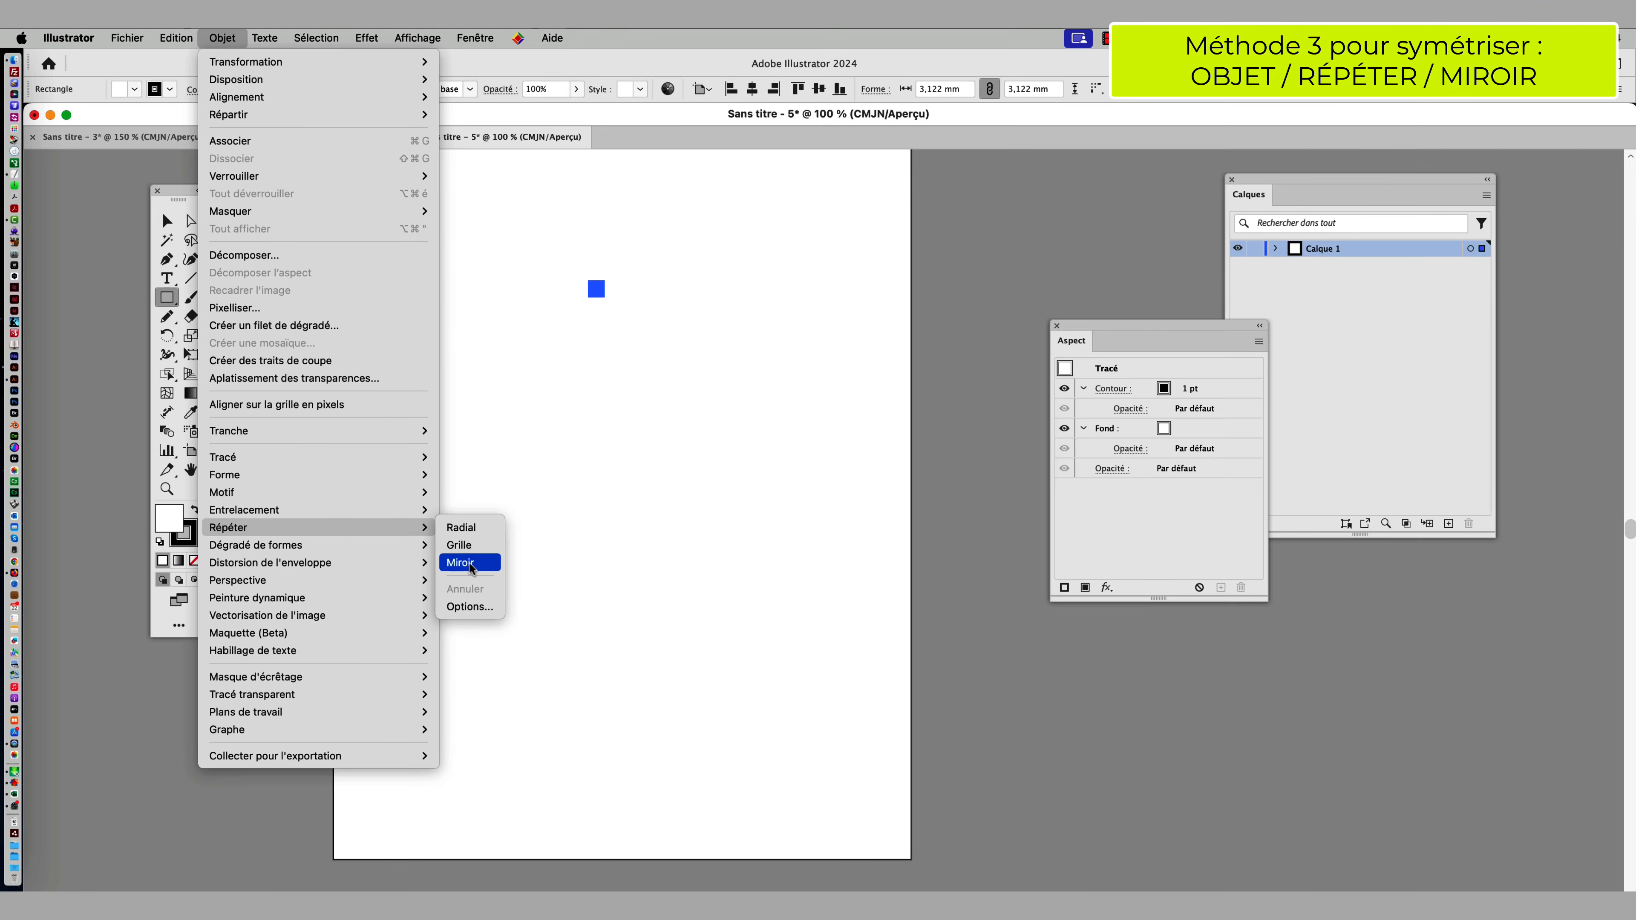
left_click(461, 563)
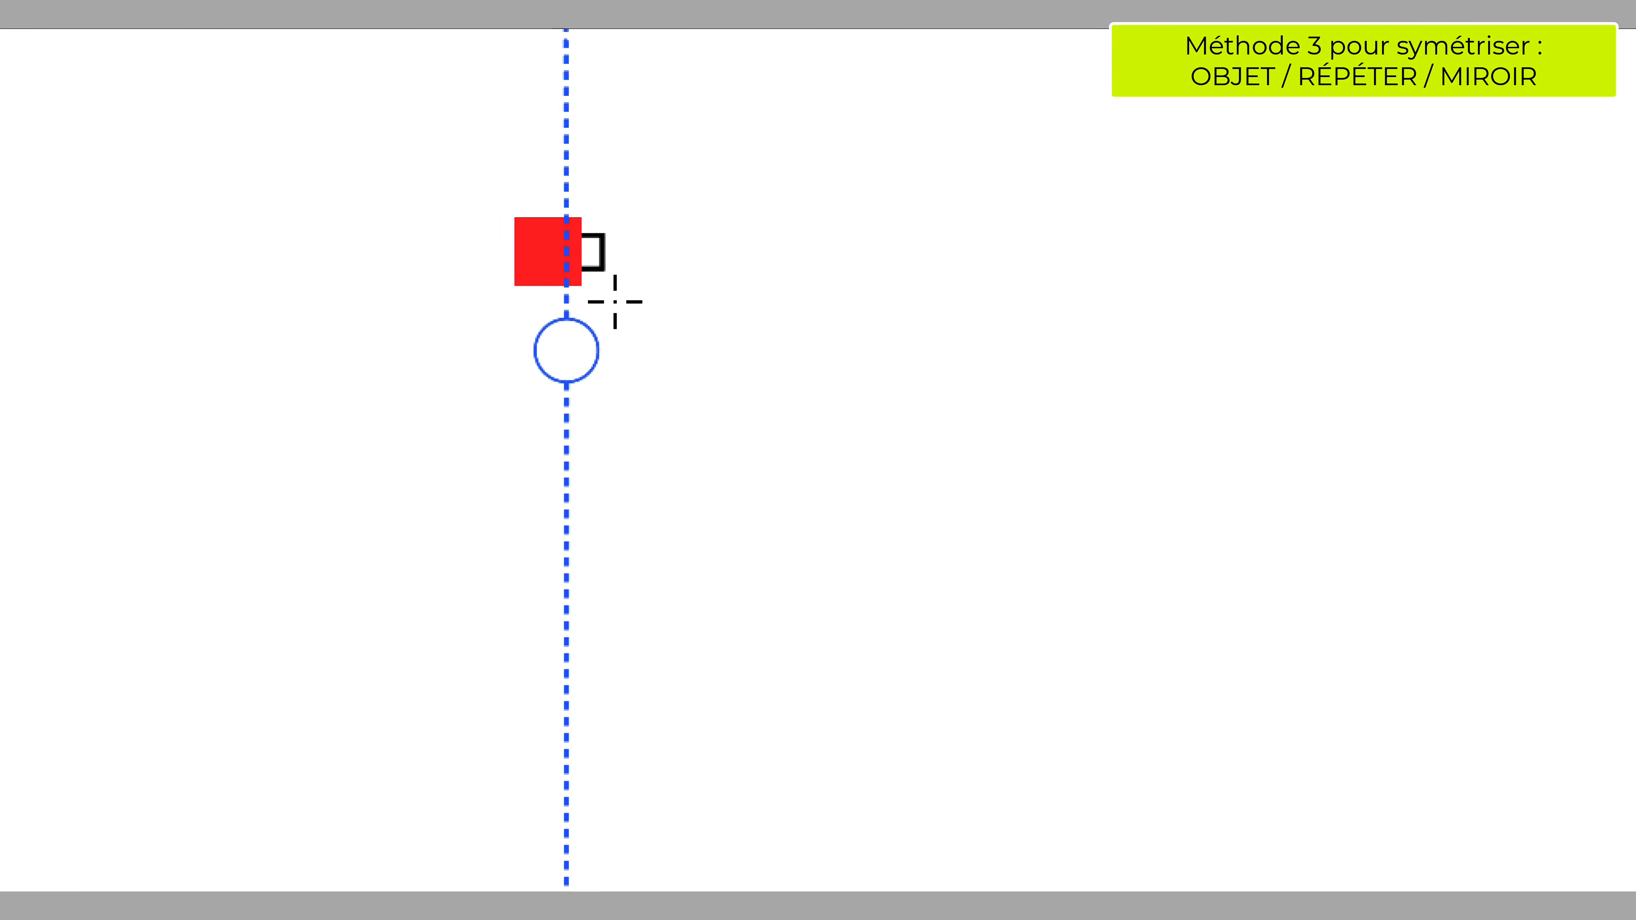
scroll(614, 301, "up", 5)
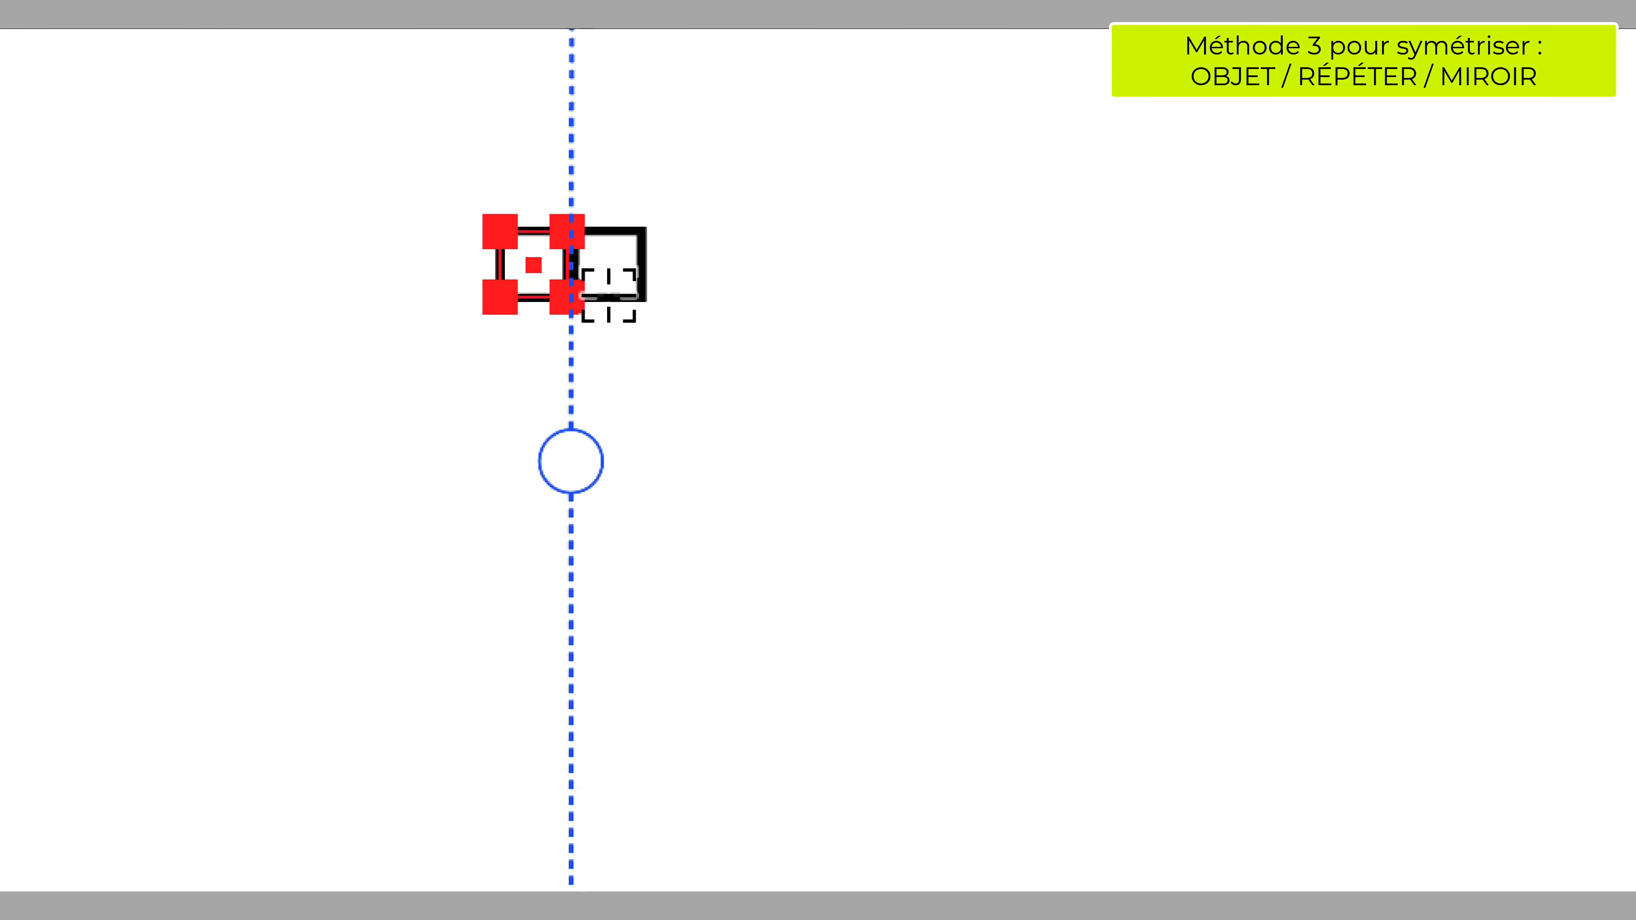
scroll(608, 295, "up", 1)
scroll(608, 295, "down", 7)
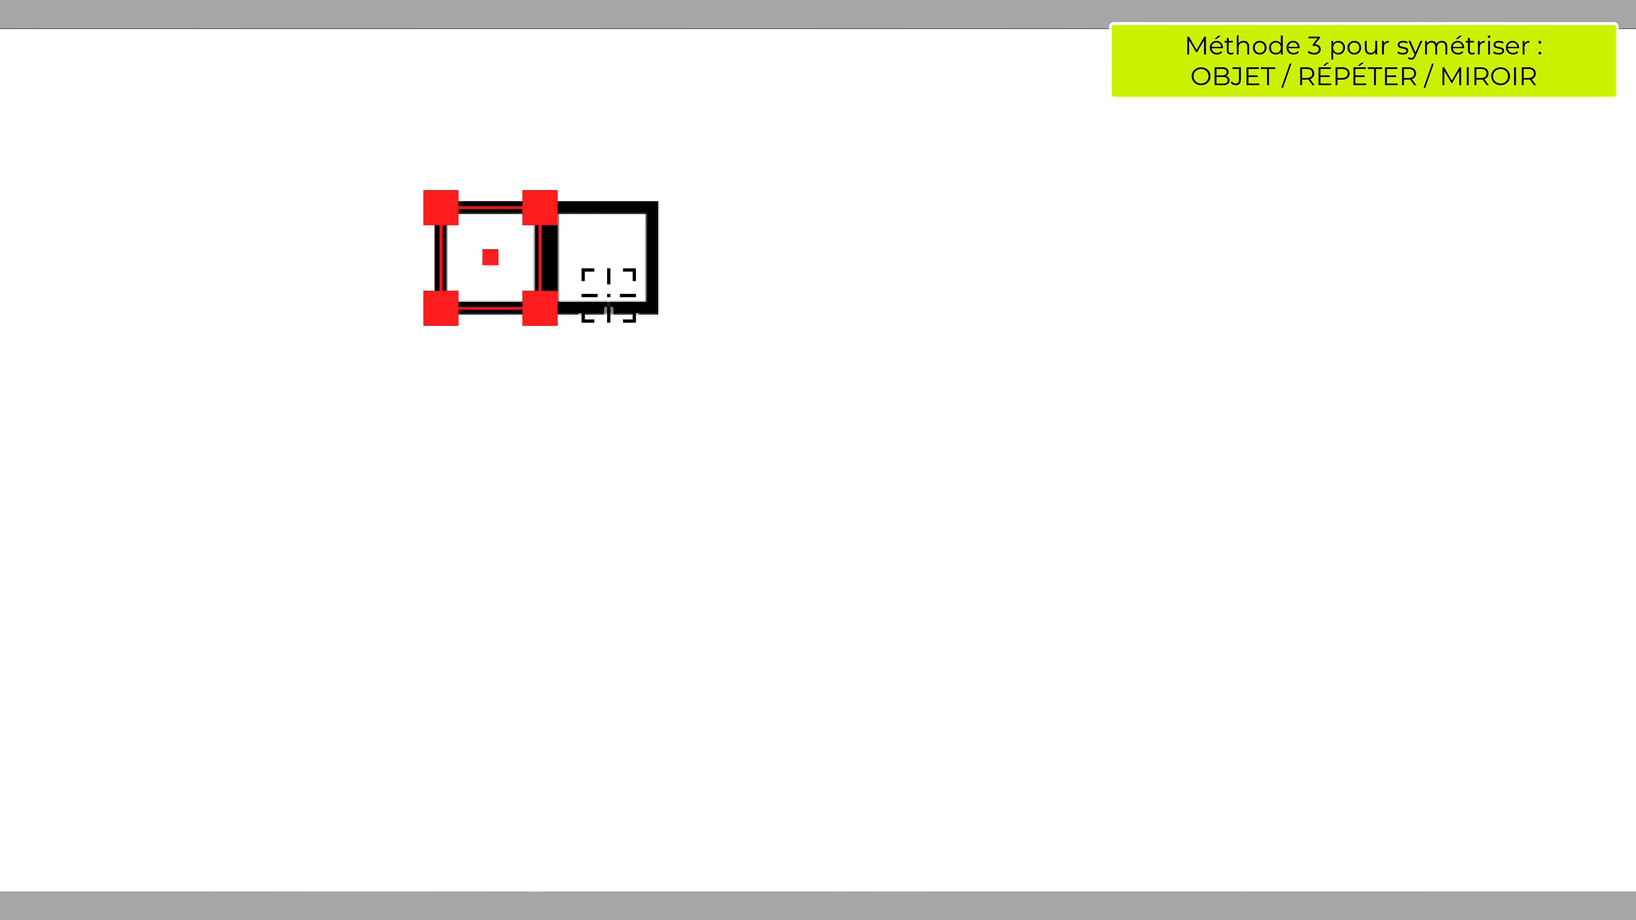
Step: Draw an open almond-shaped eye with the Pencil tool on the left half of the mirror repeat, below the small square
scroll(609, 295, "down", 1)
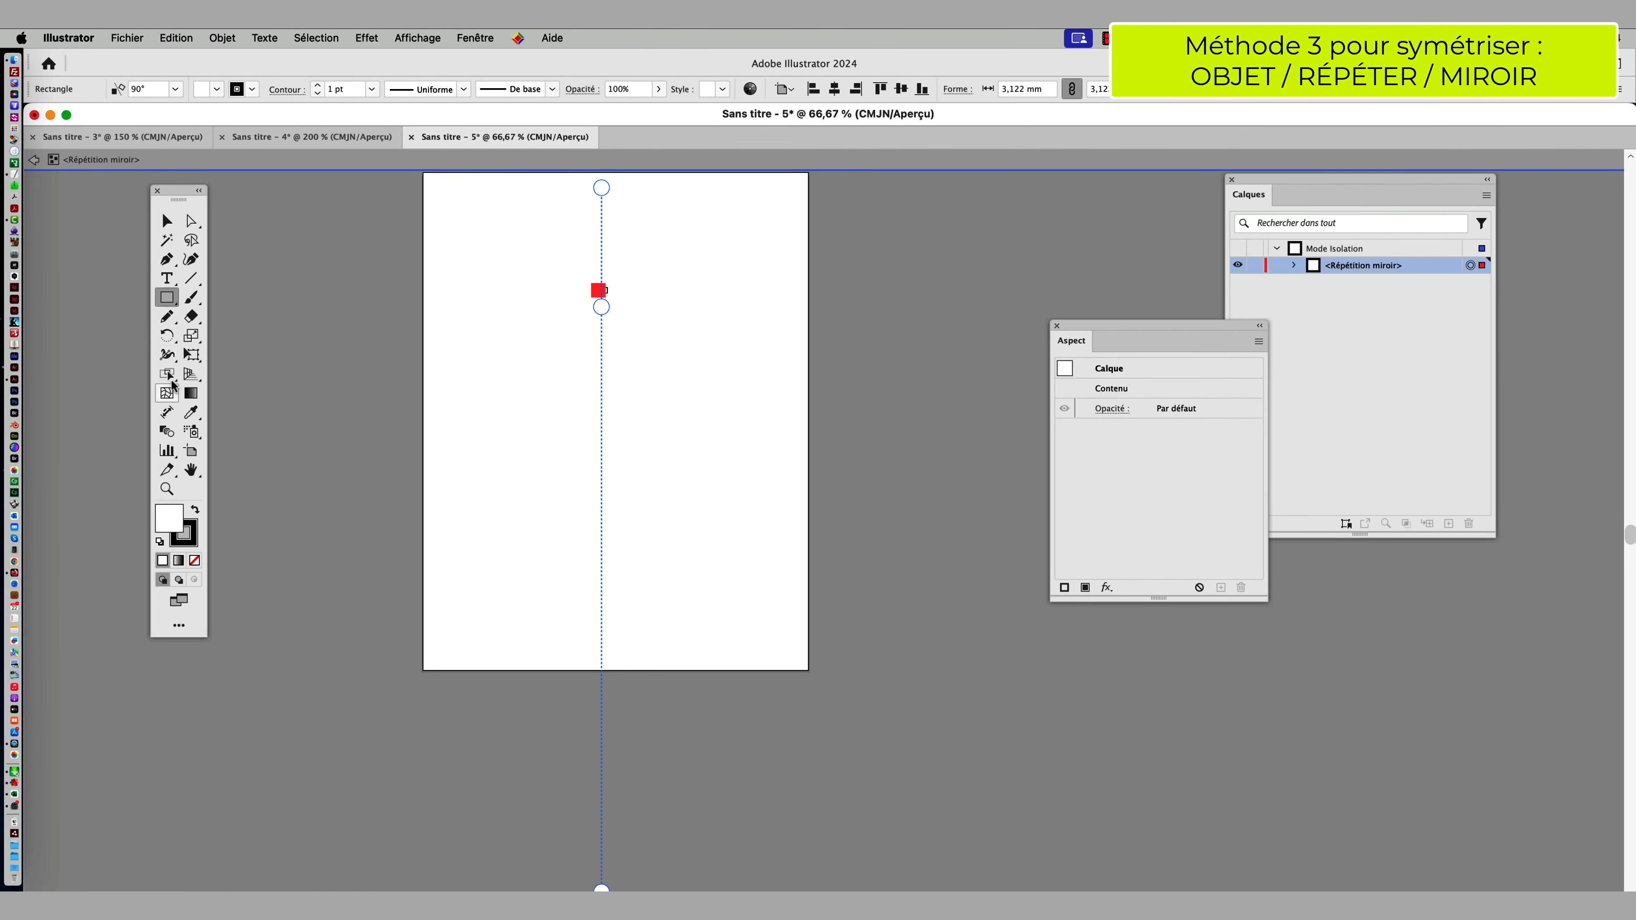
left_click(166, 316)
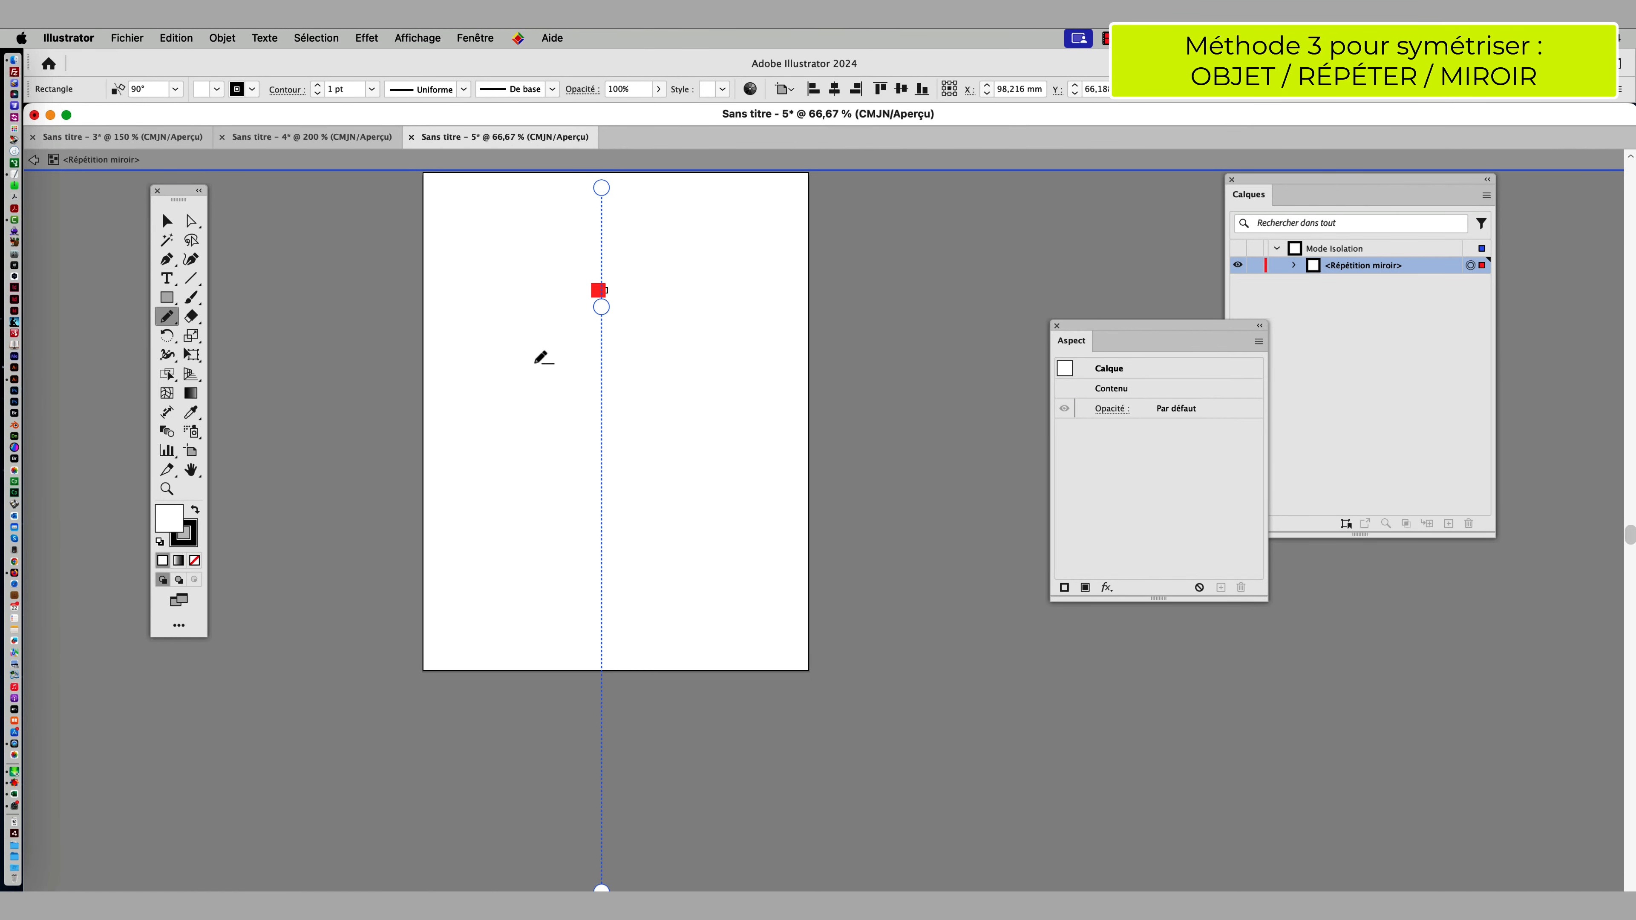
scroll(537, 356, "up", 2)
mouse_move(619, 420)
left_mouse_down()
mouse_move(488, 405)
mouse_move(452, 421)
mouse_move(518, 452)
mouse_move(573, 444)
left_mouse_up()
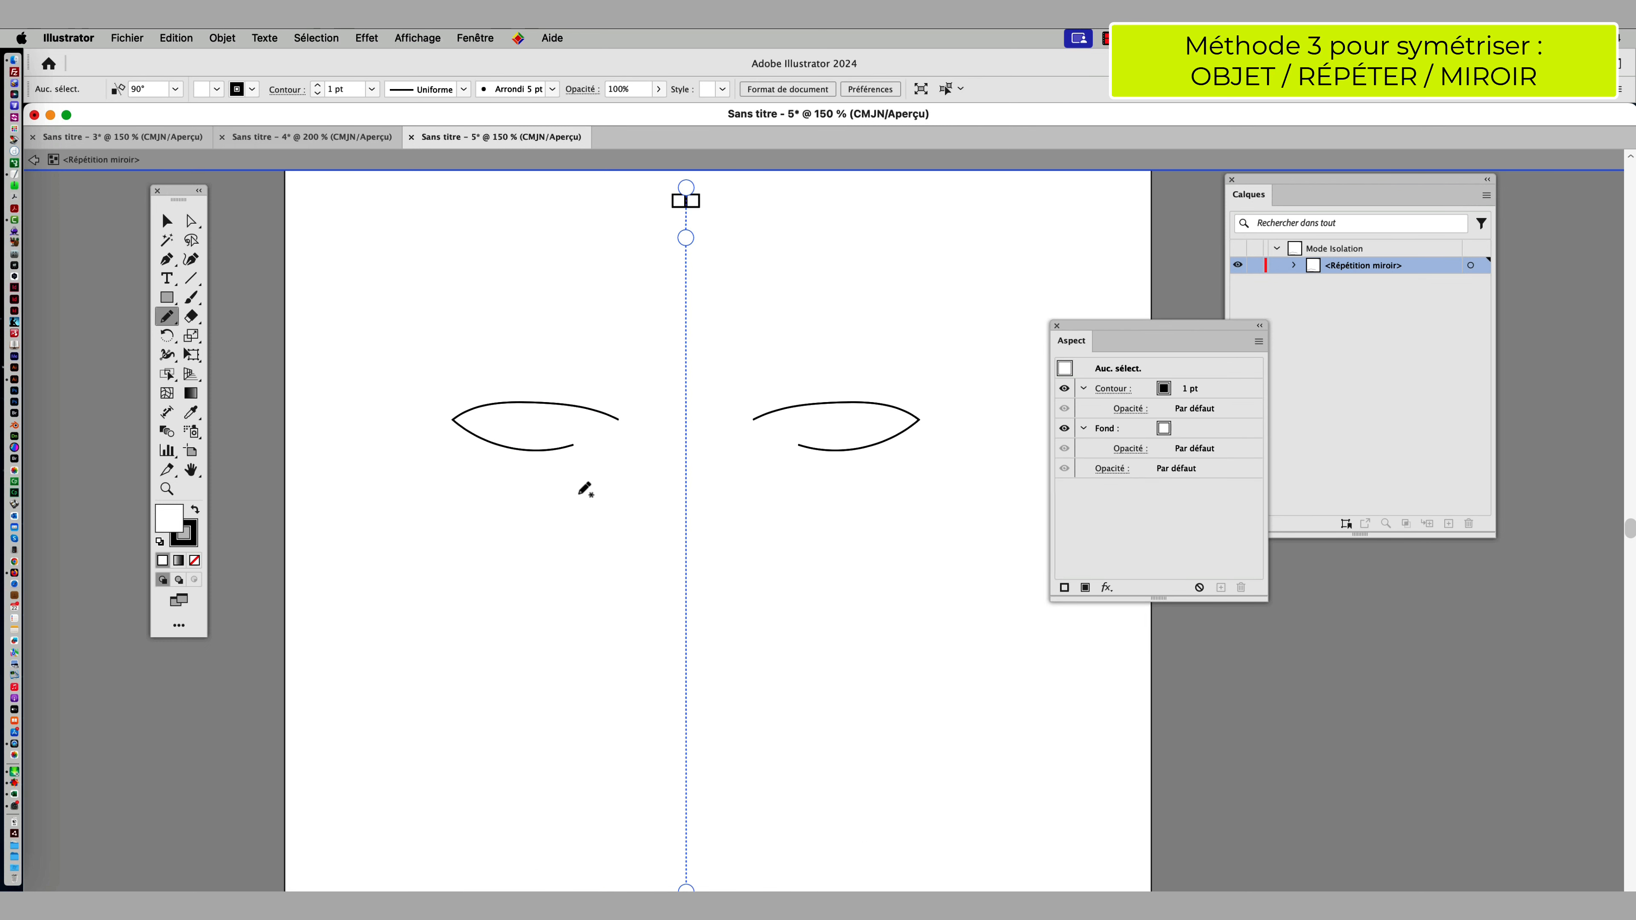
Step: Draw the left half of the nose and the left half of the lips freehand, ending both at the mirror axis
mouse_move(657, 496)
left_mouse_down()
mouse_move(653, 630)
mouse_move(628, 691)
mouse_move(685, 716)
left_mouse_up()
scroll(566, 548, "down", 5)
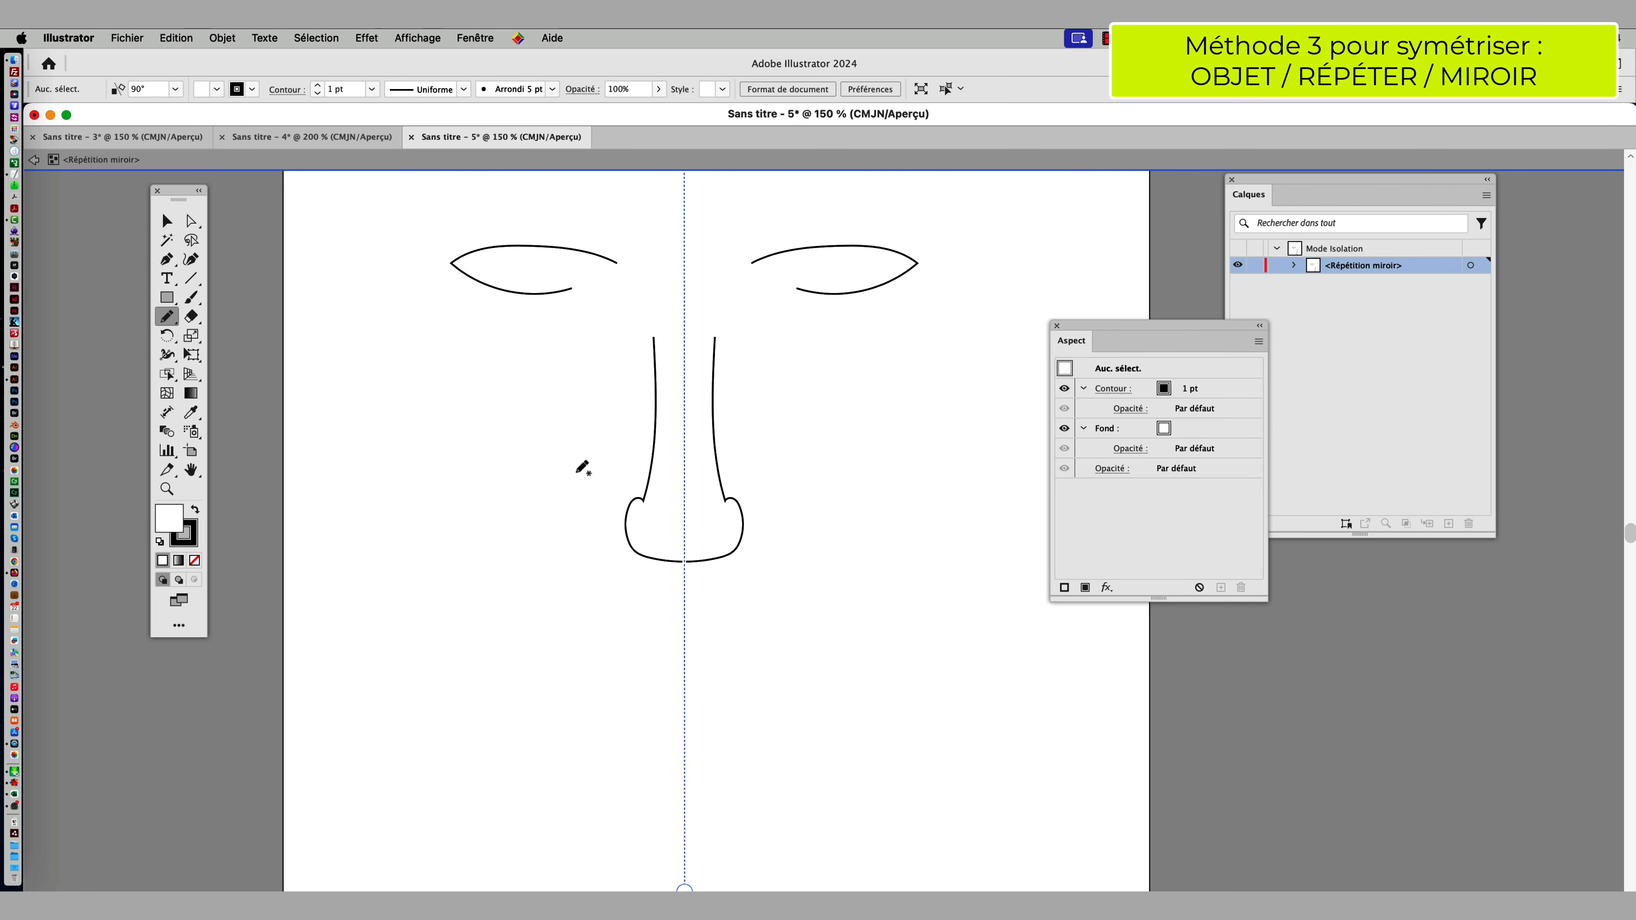
mouse_move(685, 654)
left_mouse_down()
mouse_move(561, 674)
mouse_move(686, 712)
left_mouse_up()
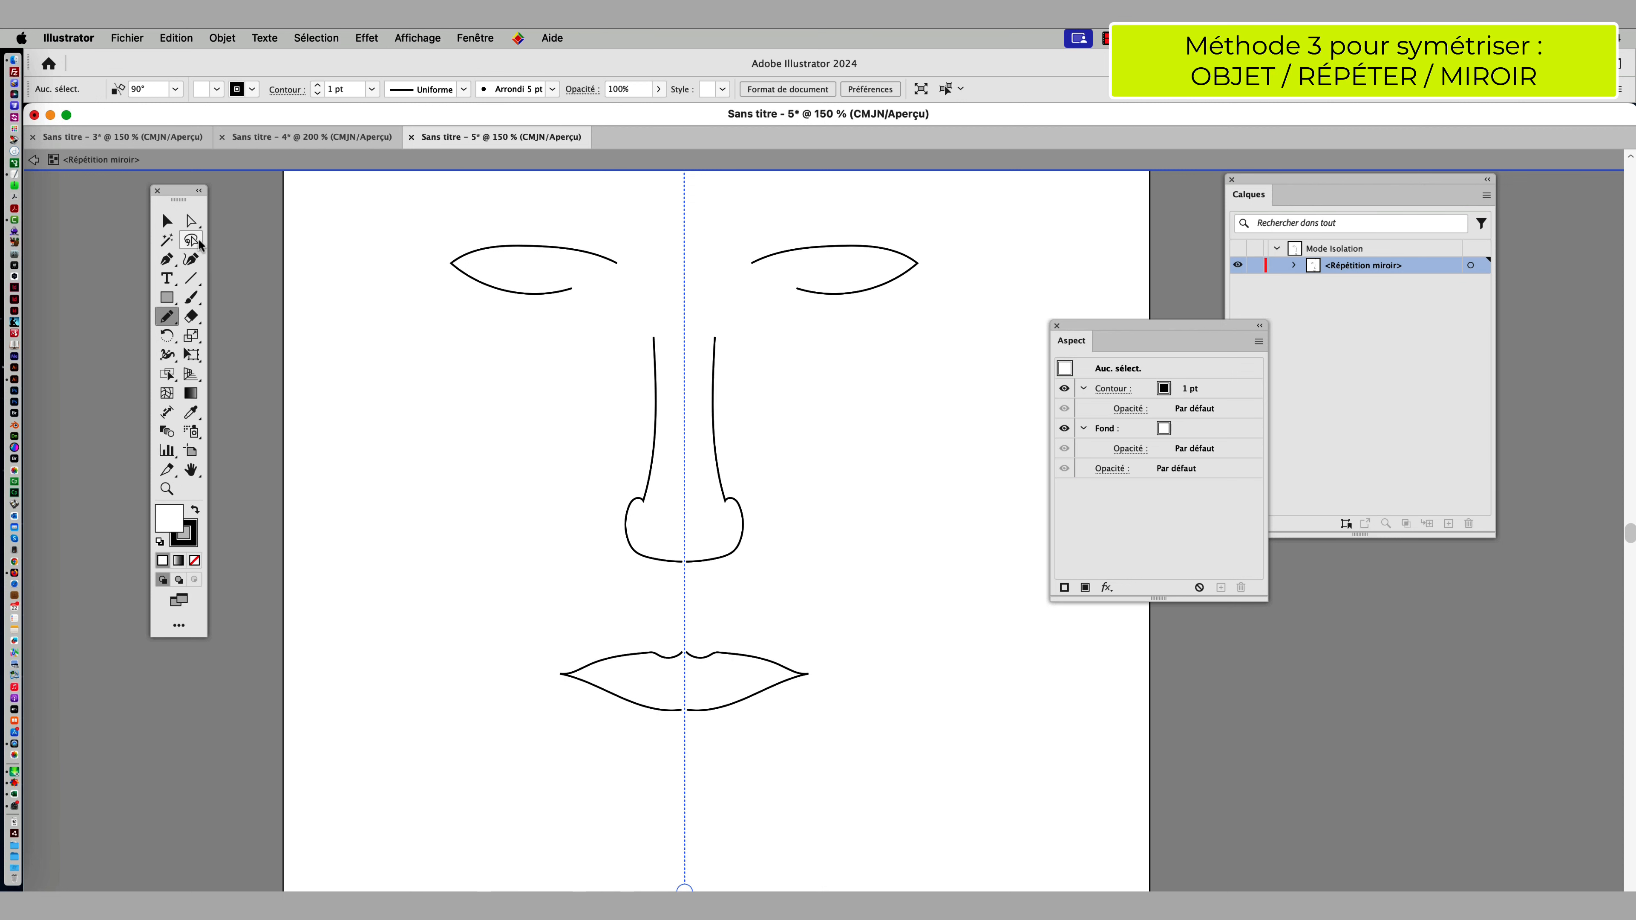
Step: Adjust the end anchor and handle of the upper lip with Direct Selection so the curve meets the mirror axis smoothly
left_click(190, 221)
scroll(694, 683, "up", 3)
left_click(667, 619)
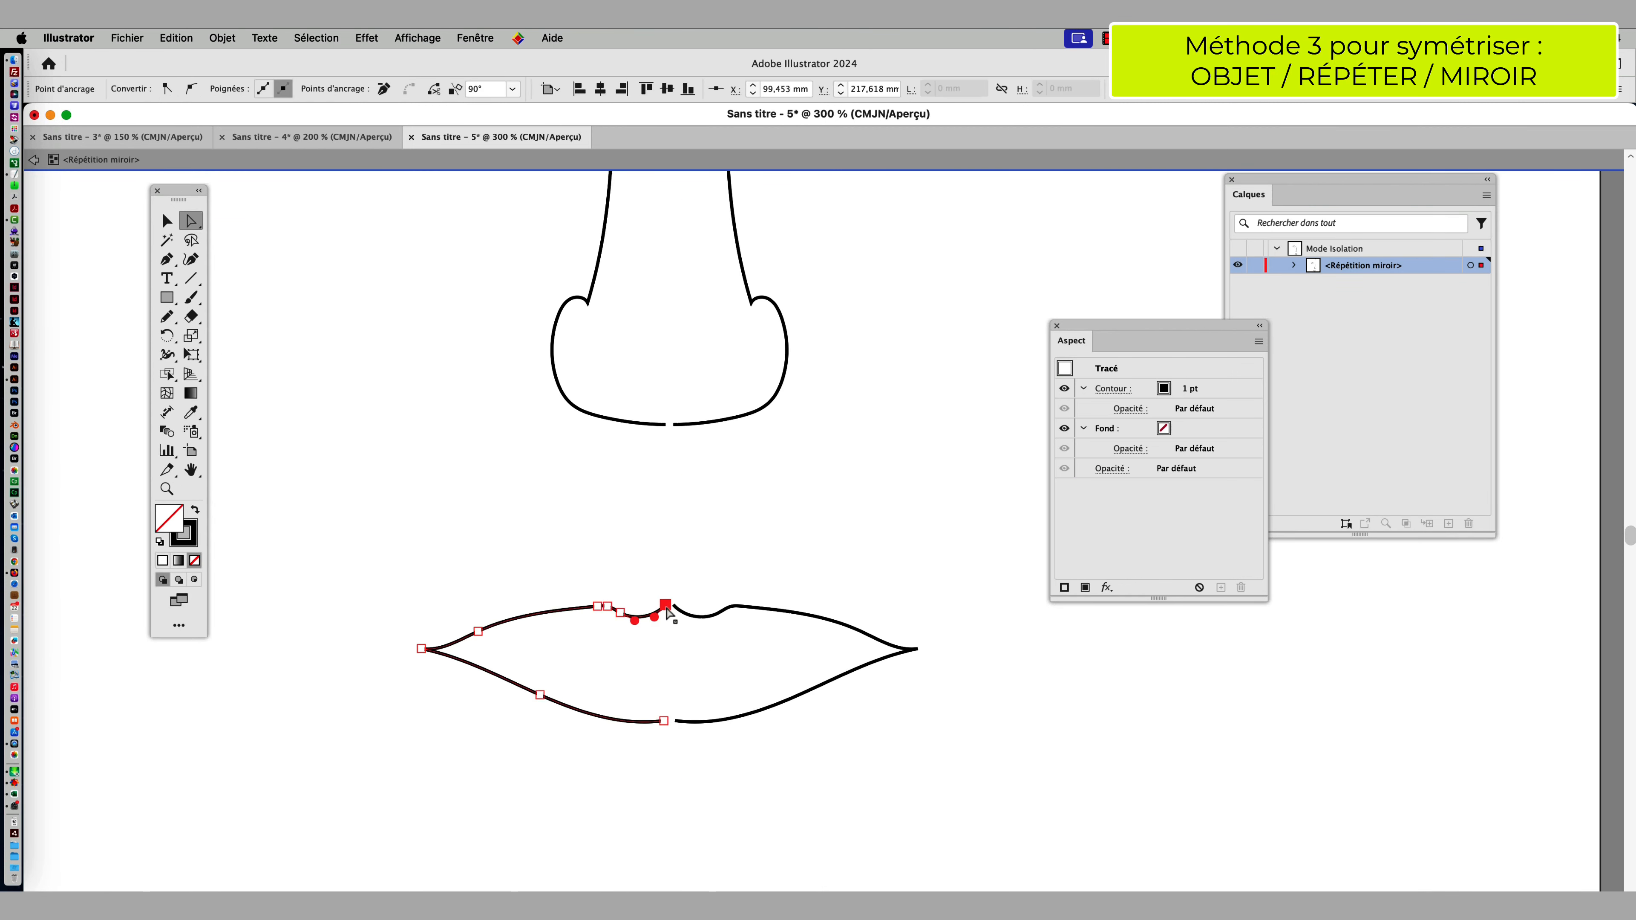
left_click(666, 617)
scroll(669, 627, "up", 3)
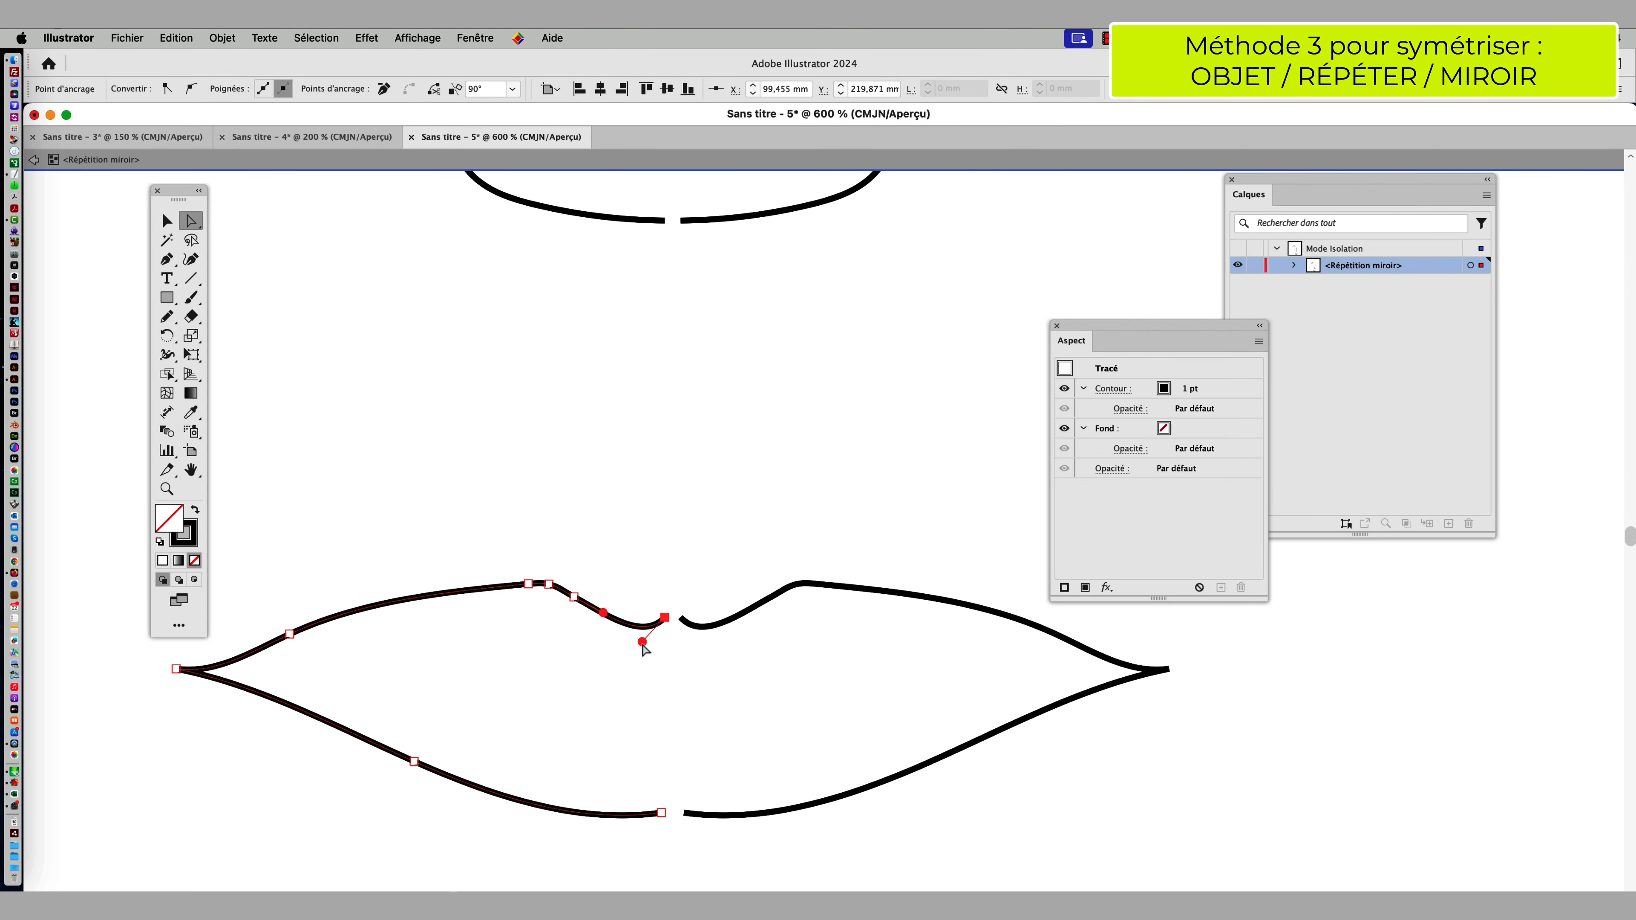
left_click_drag(642, 642, 670, 619)
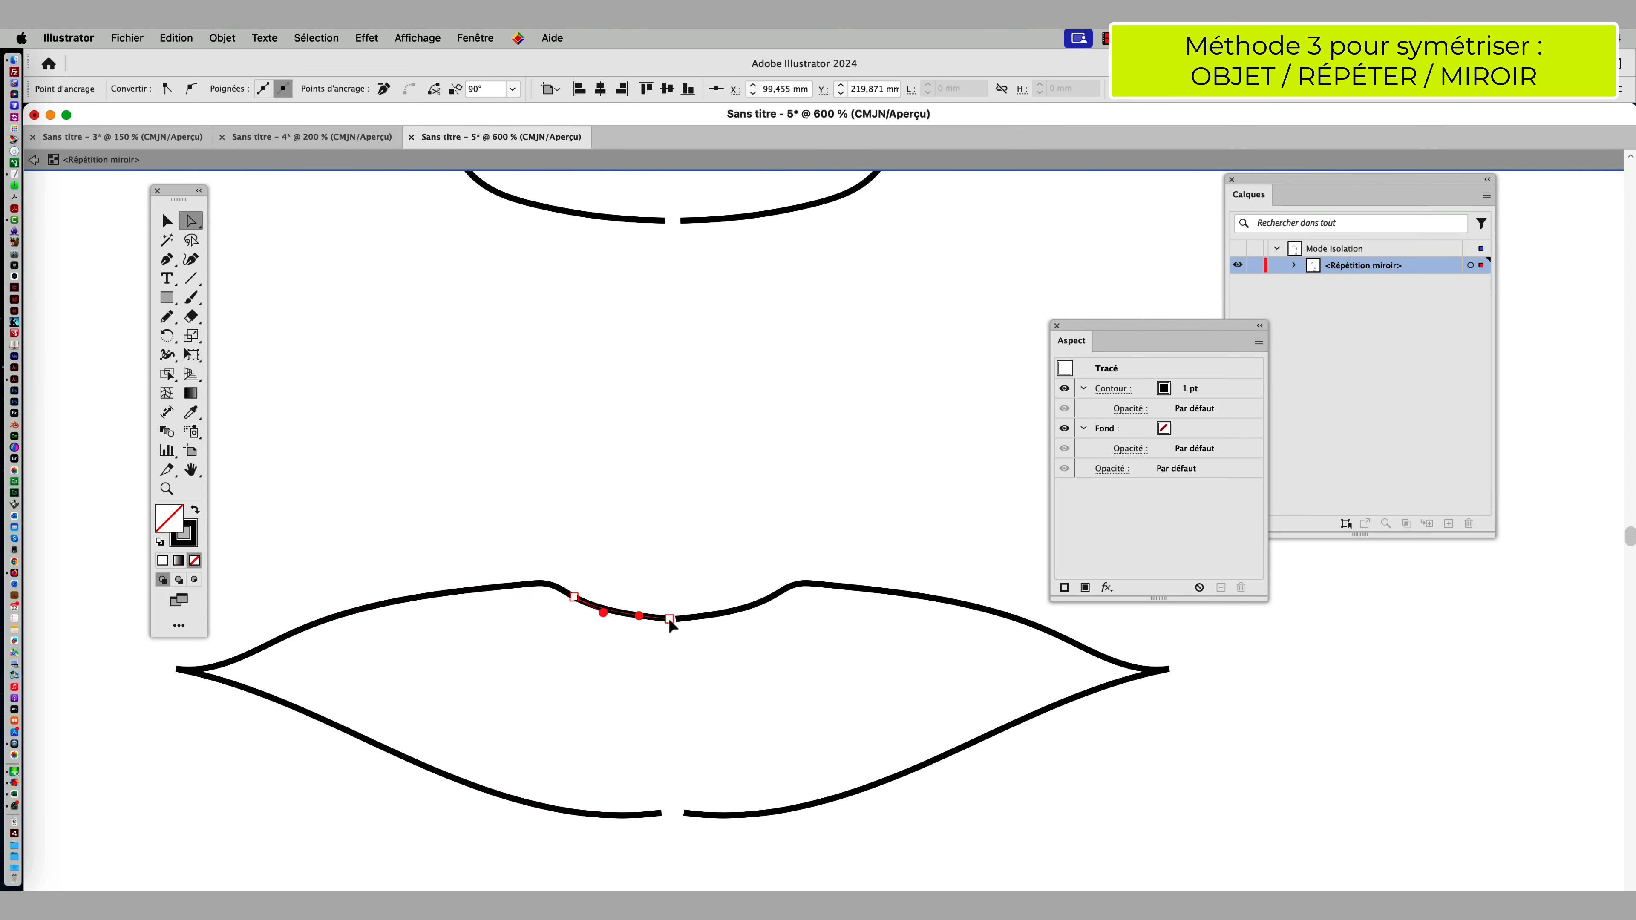
scroll(669, 624, "down", 5)
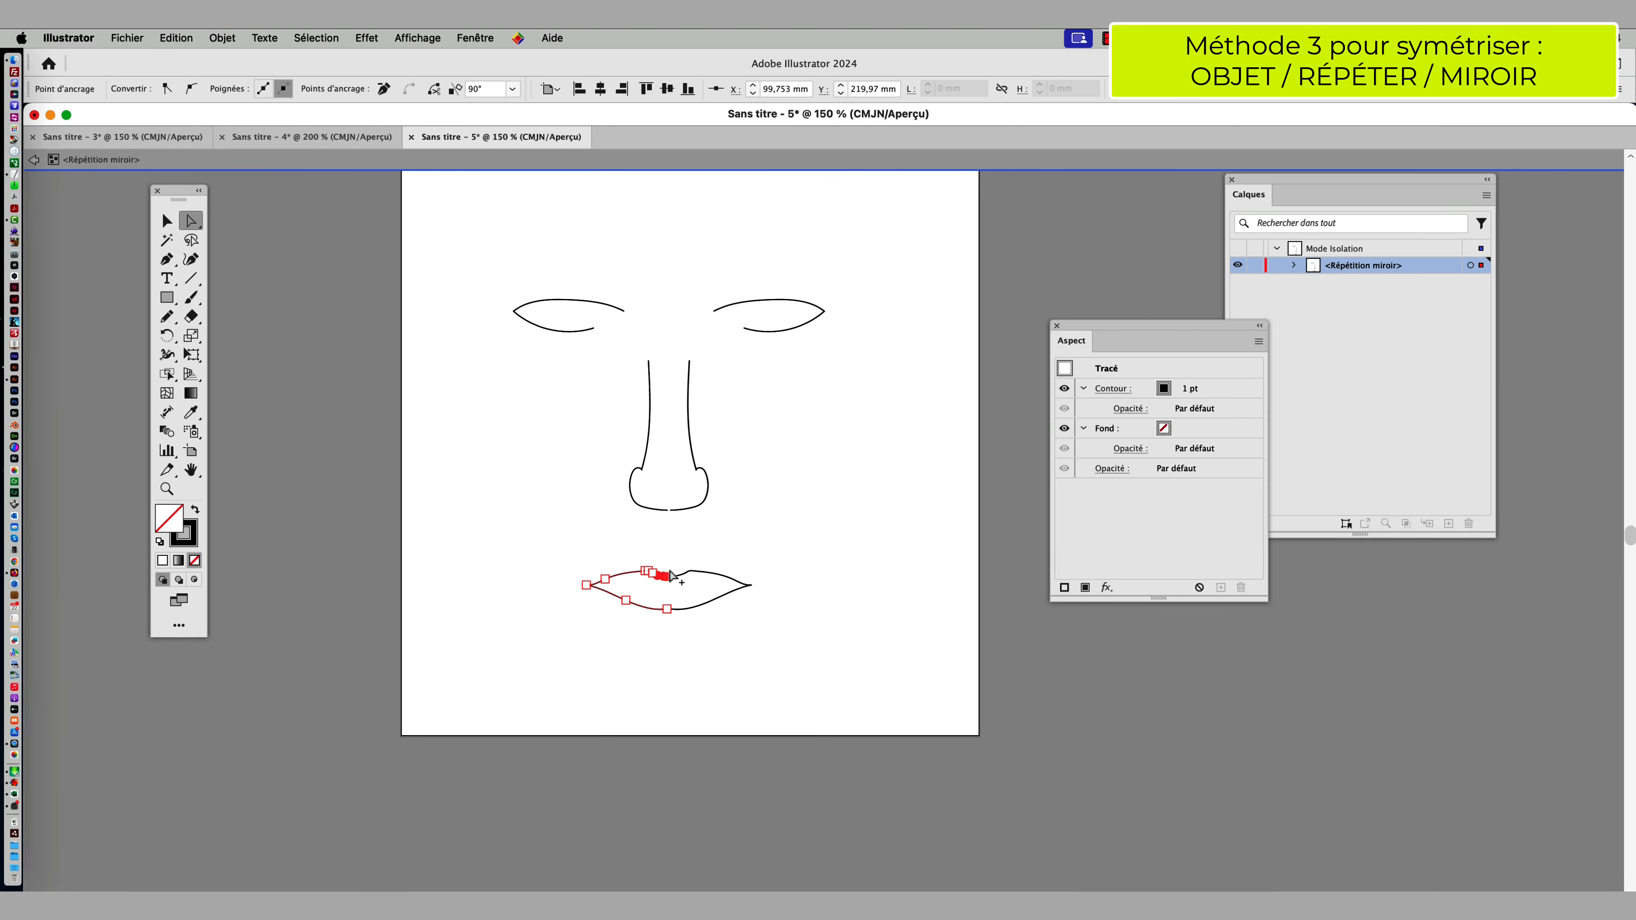
left_click(503, 468)
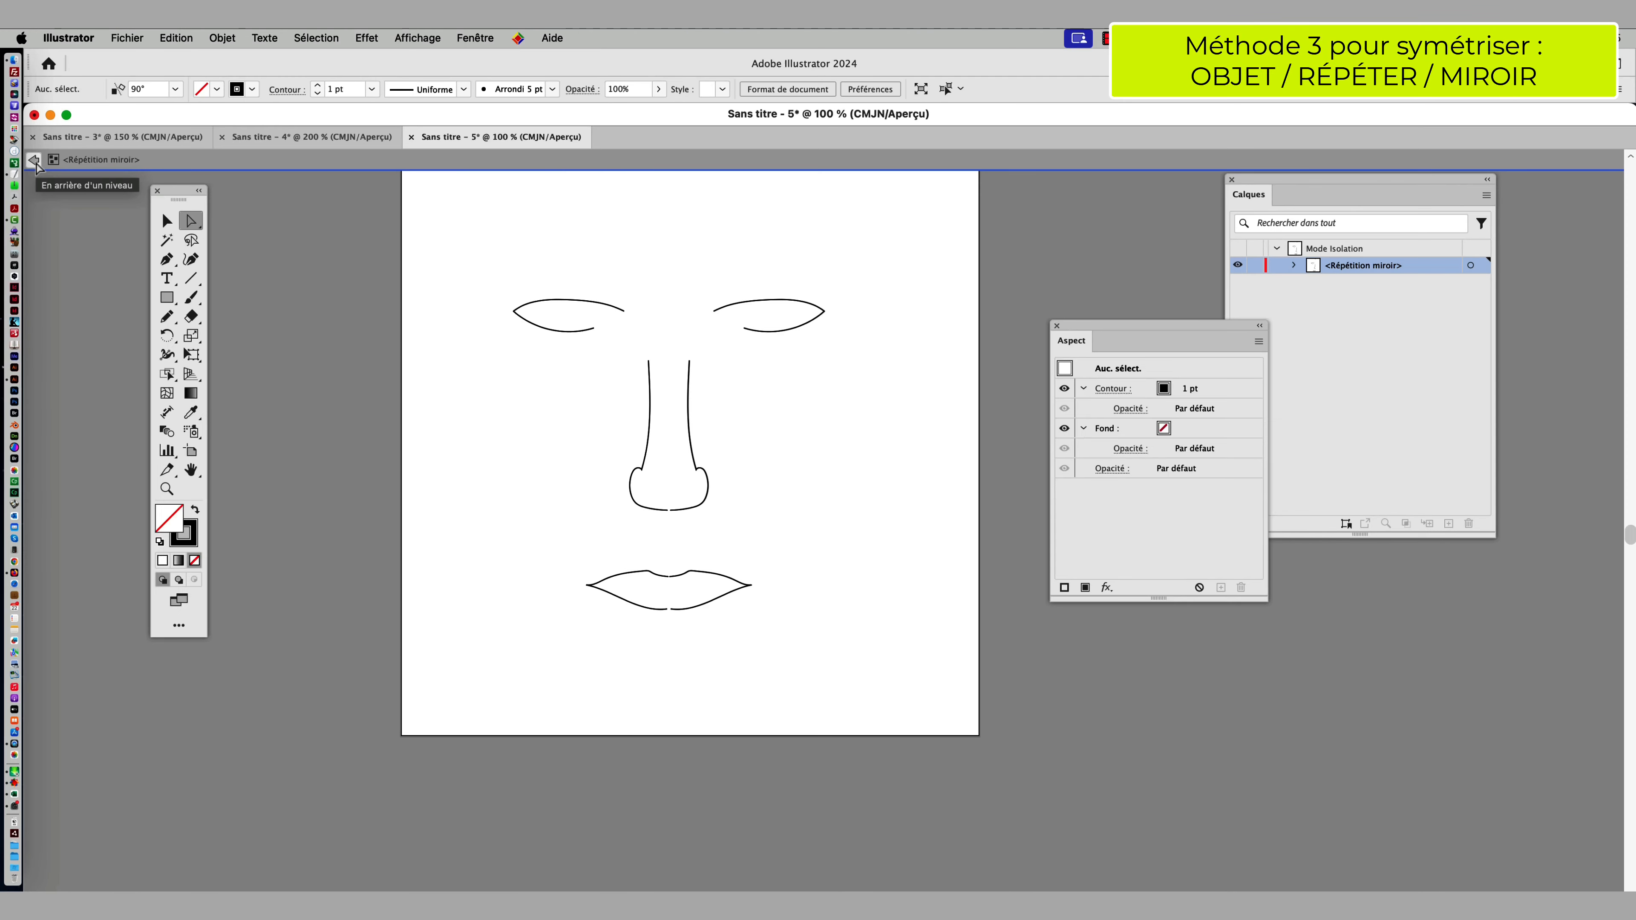
Step: Leave the isolation mode and move the whole mirrored face slightly down on the artboard
left_click(34, 165)
left_click(35, 164)
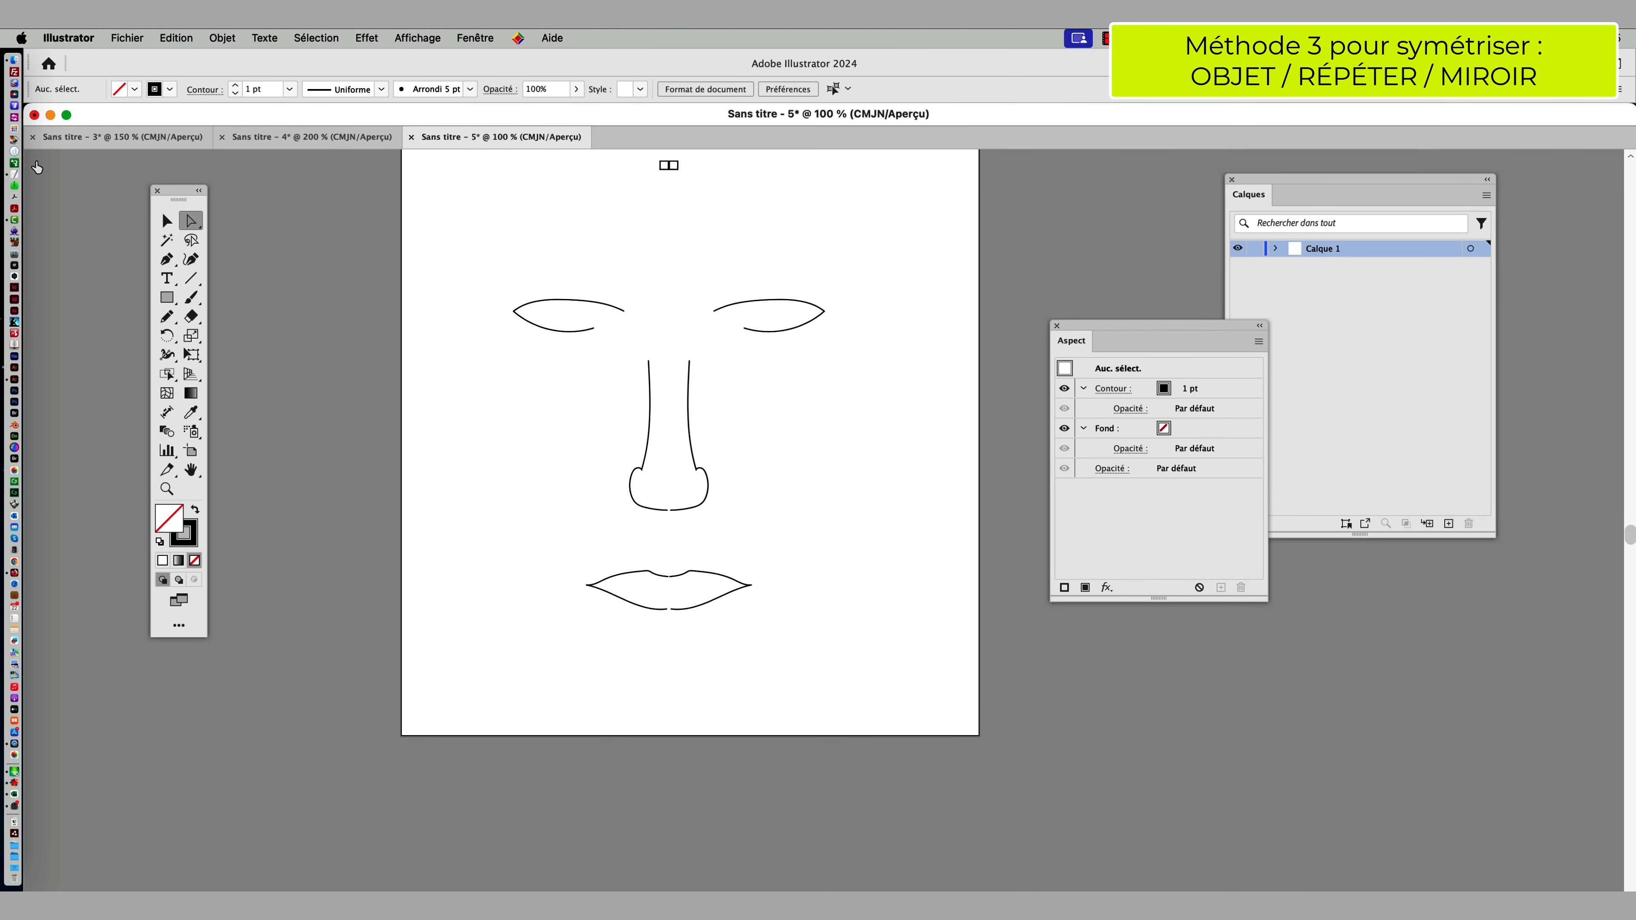
left_click(167, 221)
left_click_drag(588, 310, 485, 268)
Step: Examine the "Cliquer deux fois pour isoler" option in the General preferences, and close them without changes
left_click(222, 38)
left_click(68, 37)
mouse_move(94, 89)
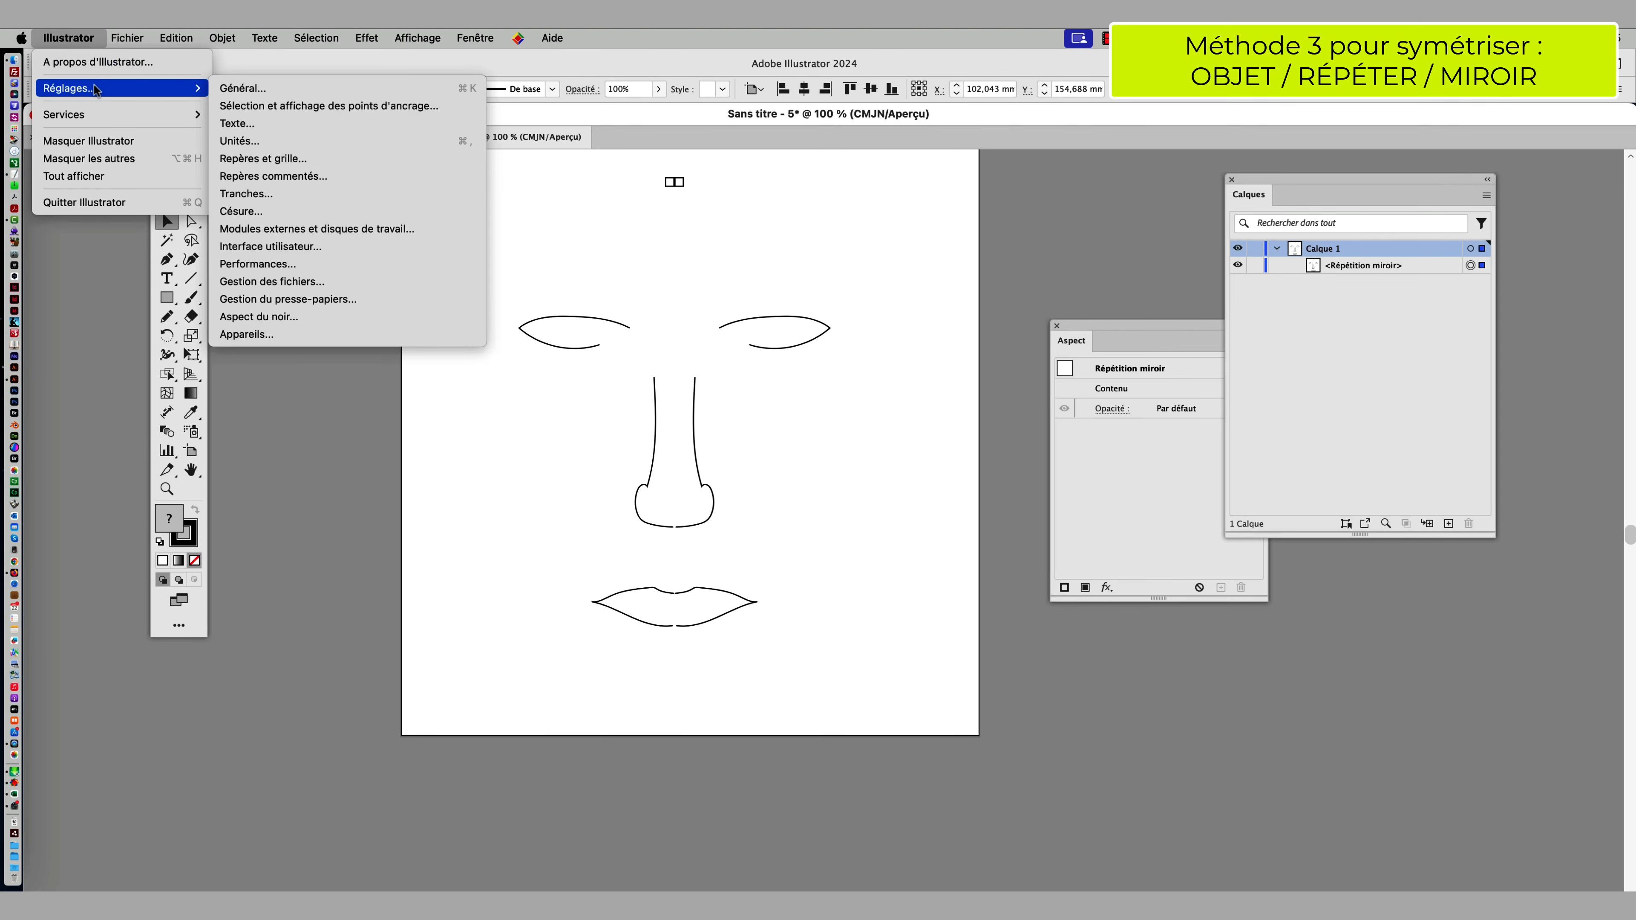
left_click(265, 90)
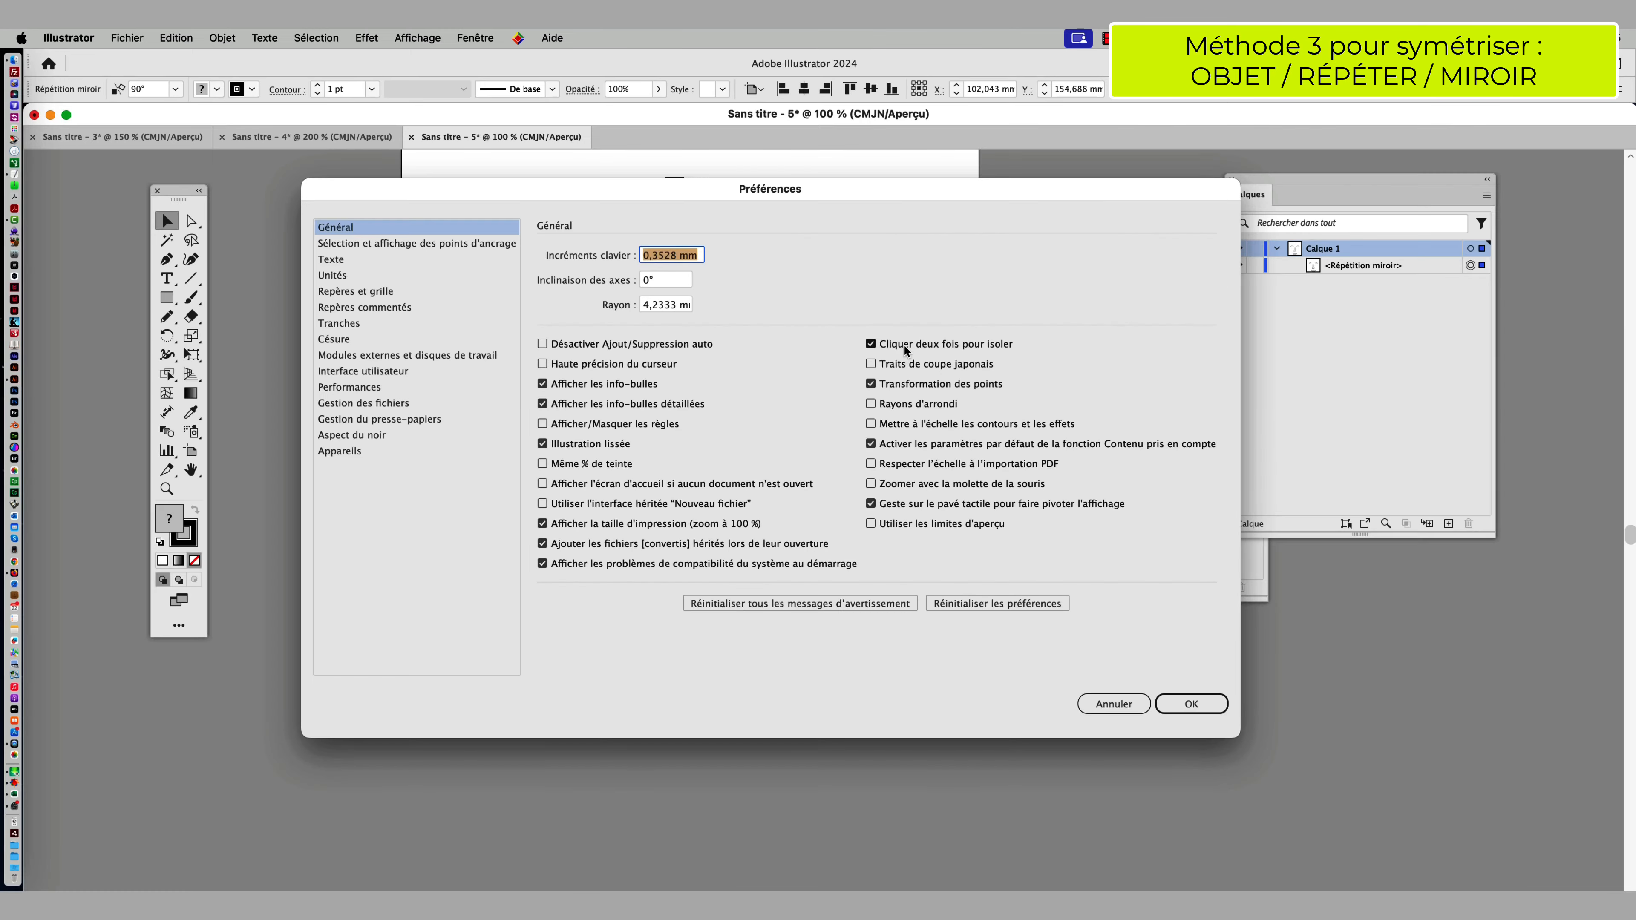
left_click(1114, 704)
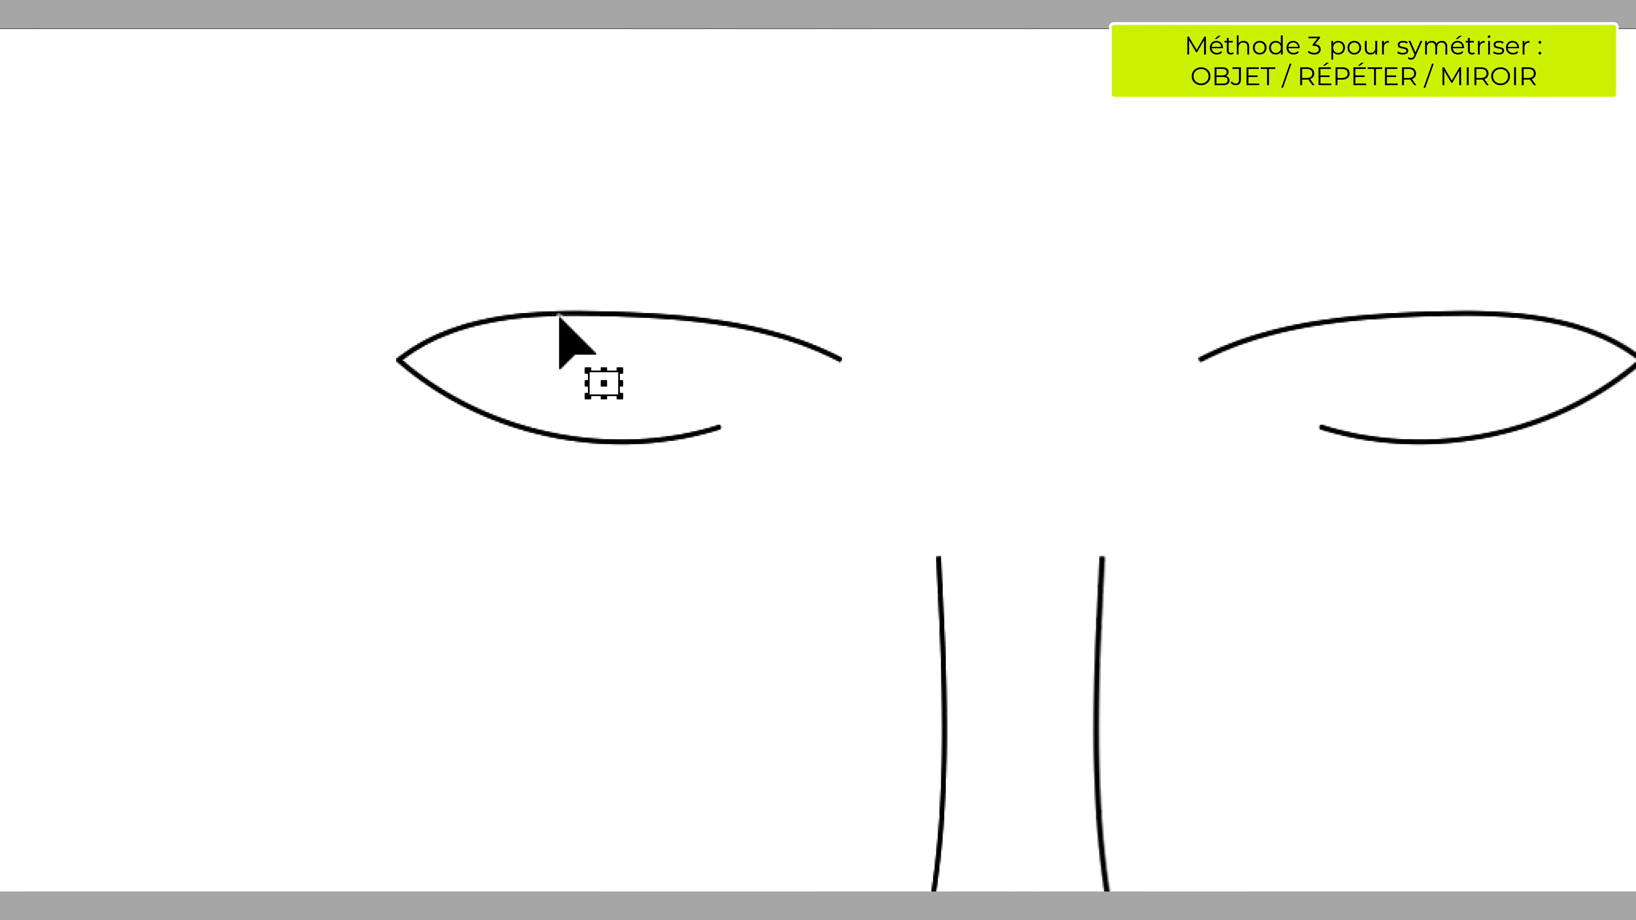
Step: Isolate the mirror repeat again, move the left eye down beside the nose, and move the lips up closer to the nose
left_click(559, 315)
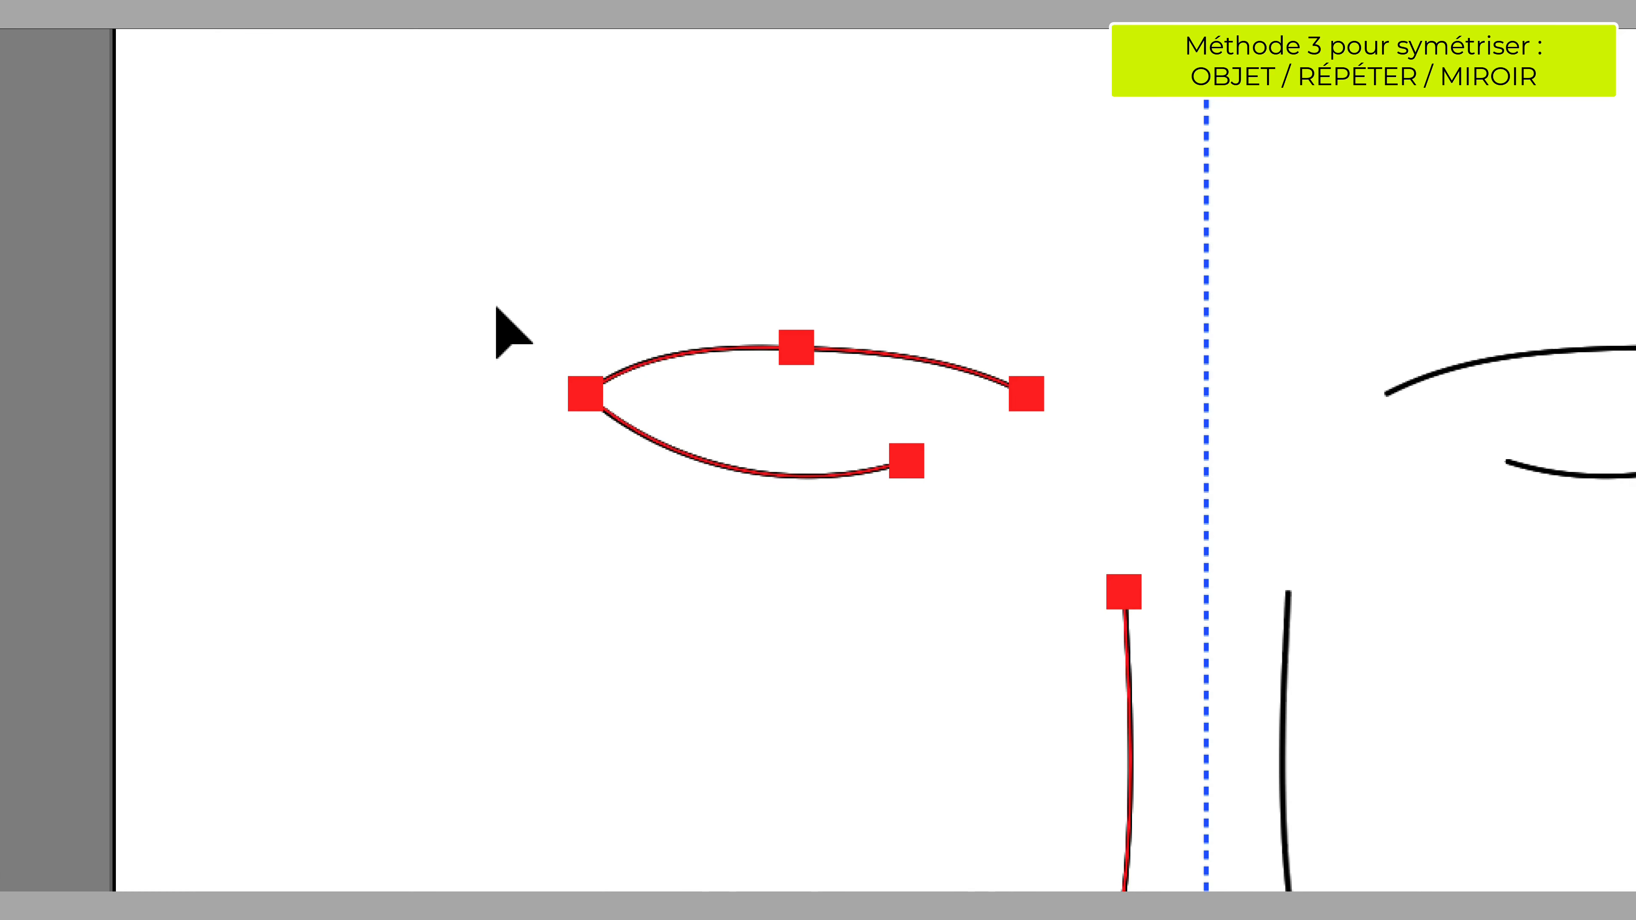
left_click(497, 313)
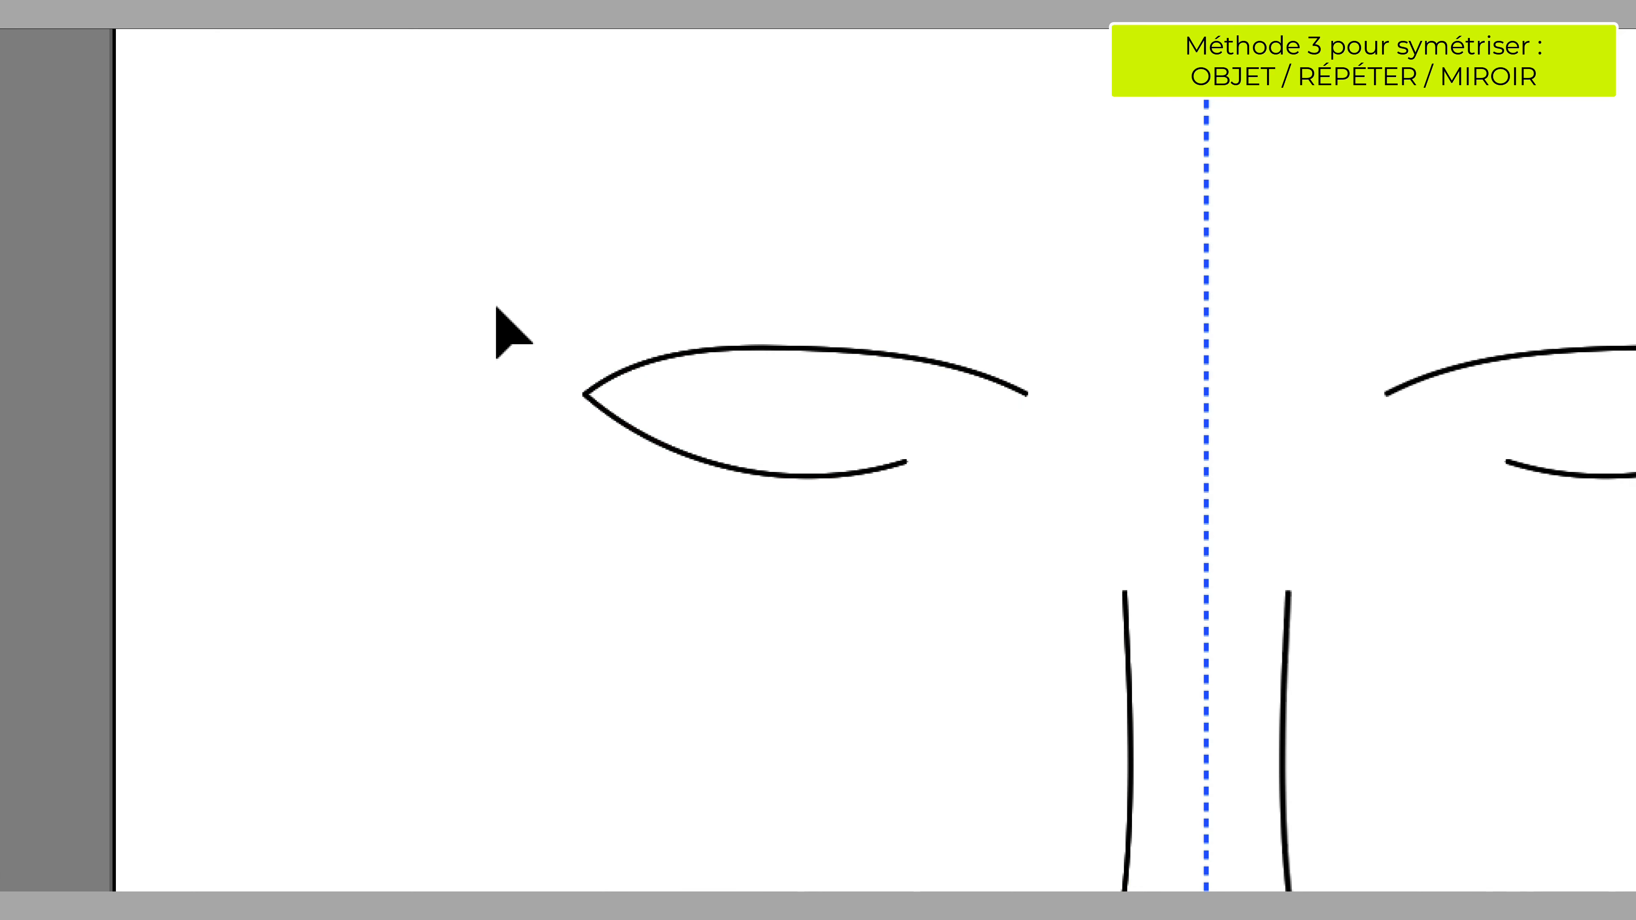
left_click(535, 321)
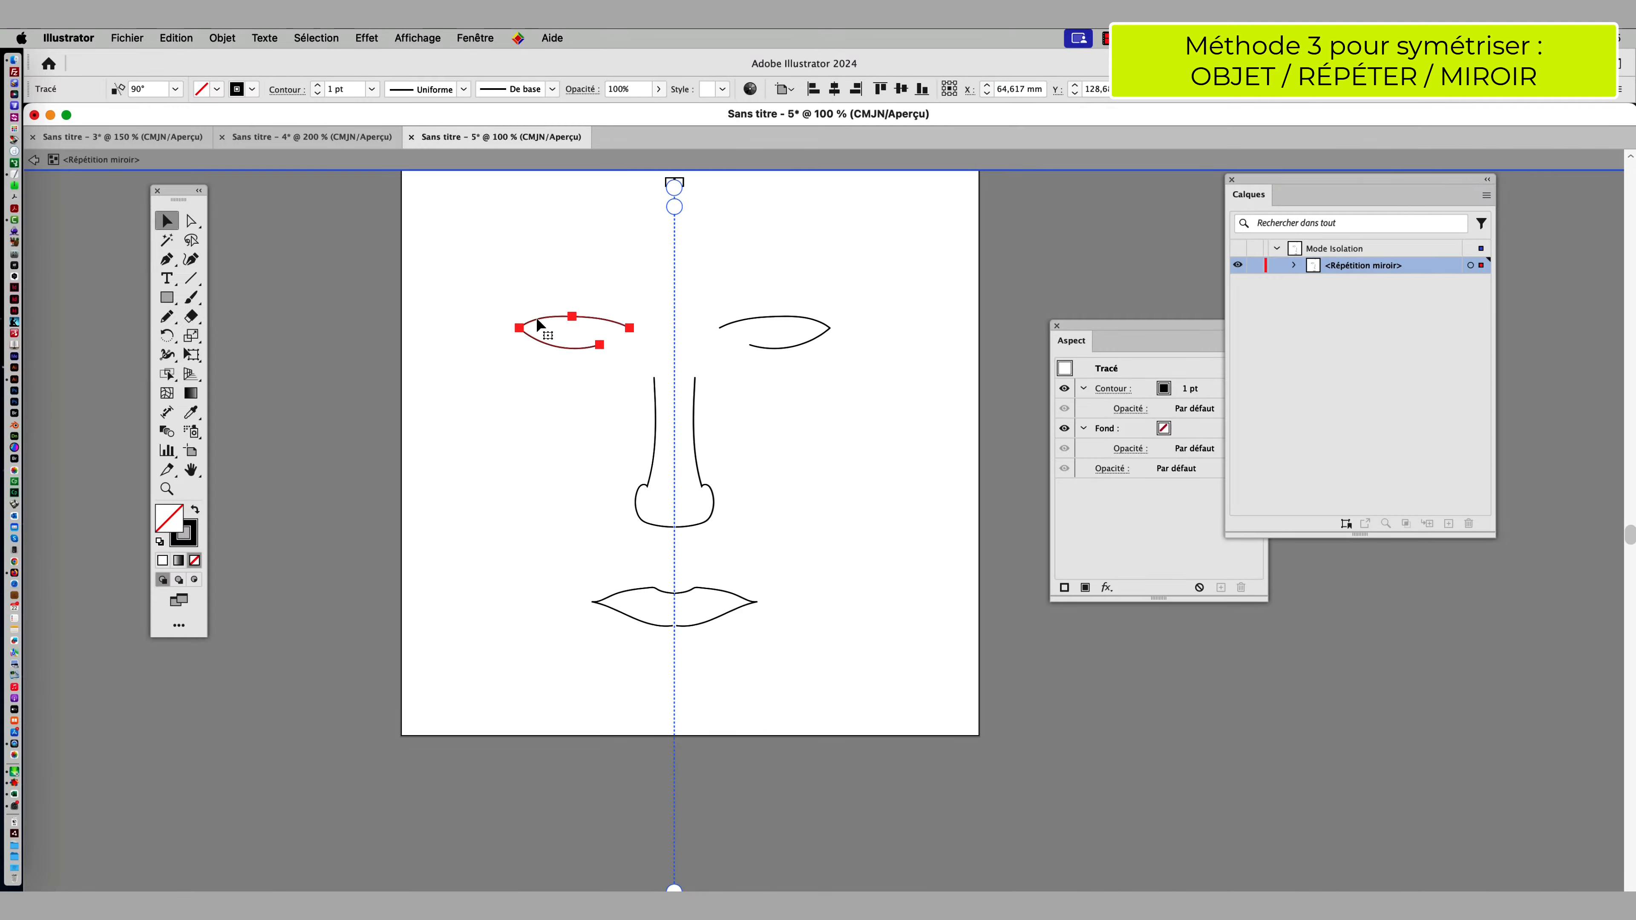
left_click_drag(539, 325, 544, 364)
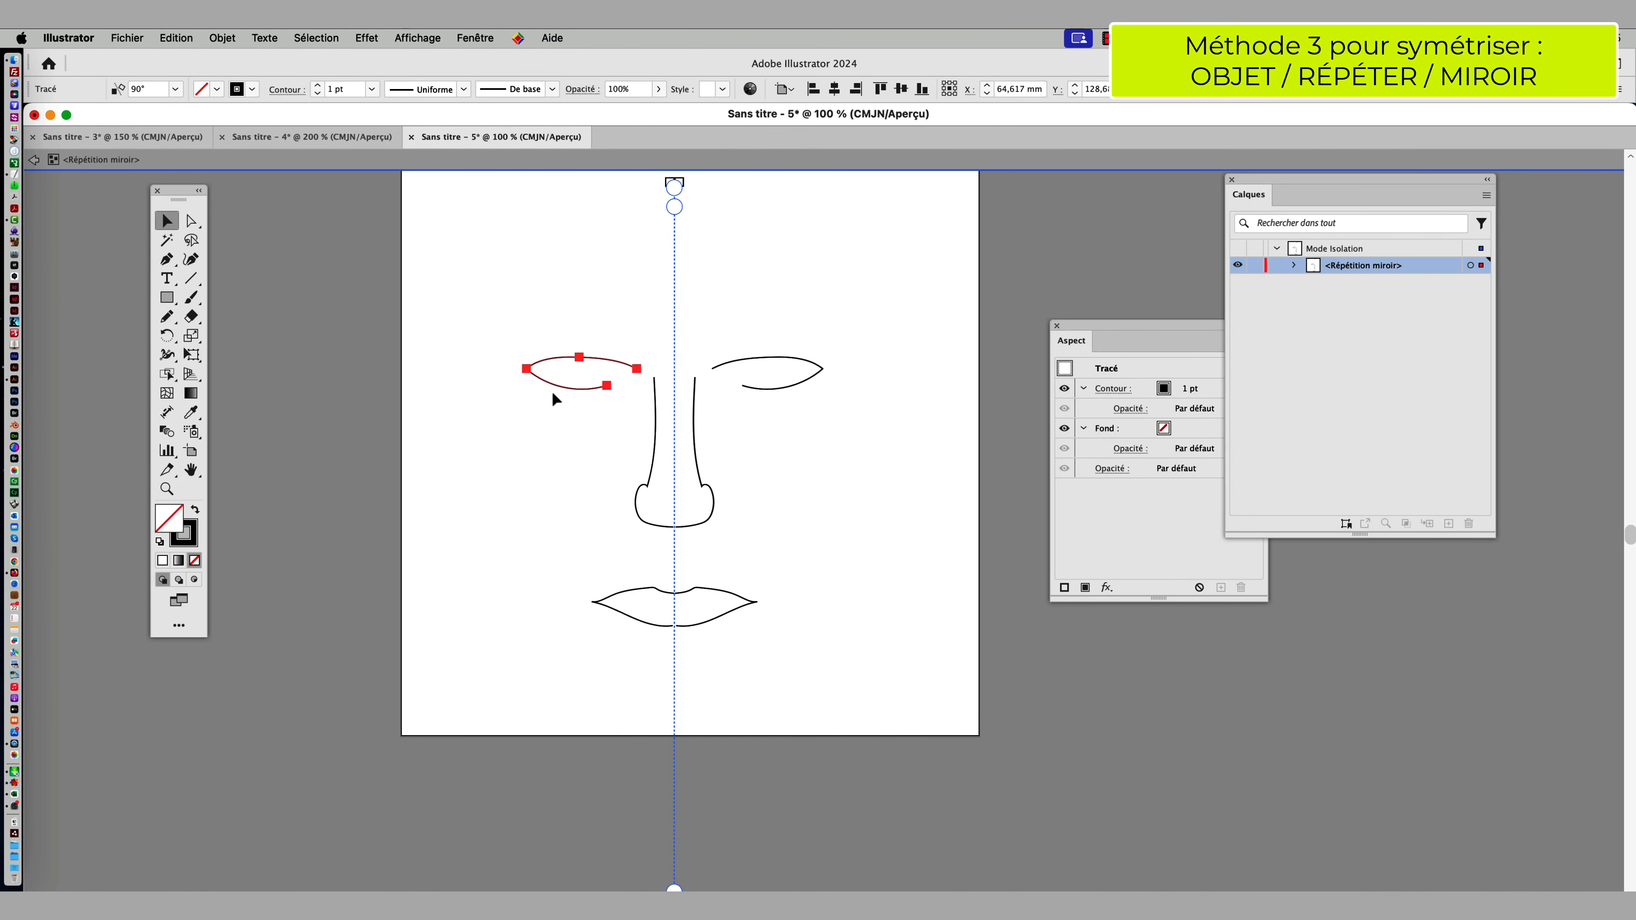
left_click(653, 590)
left_click_drag(654, 590, 654, 558)
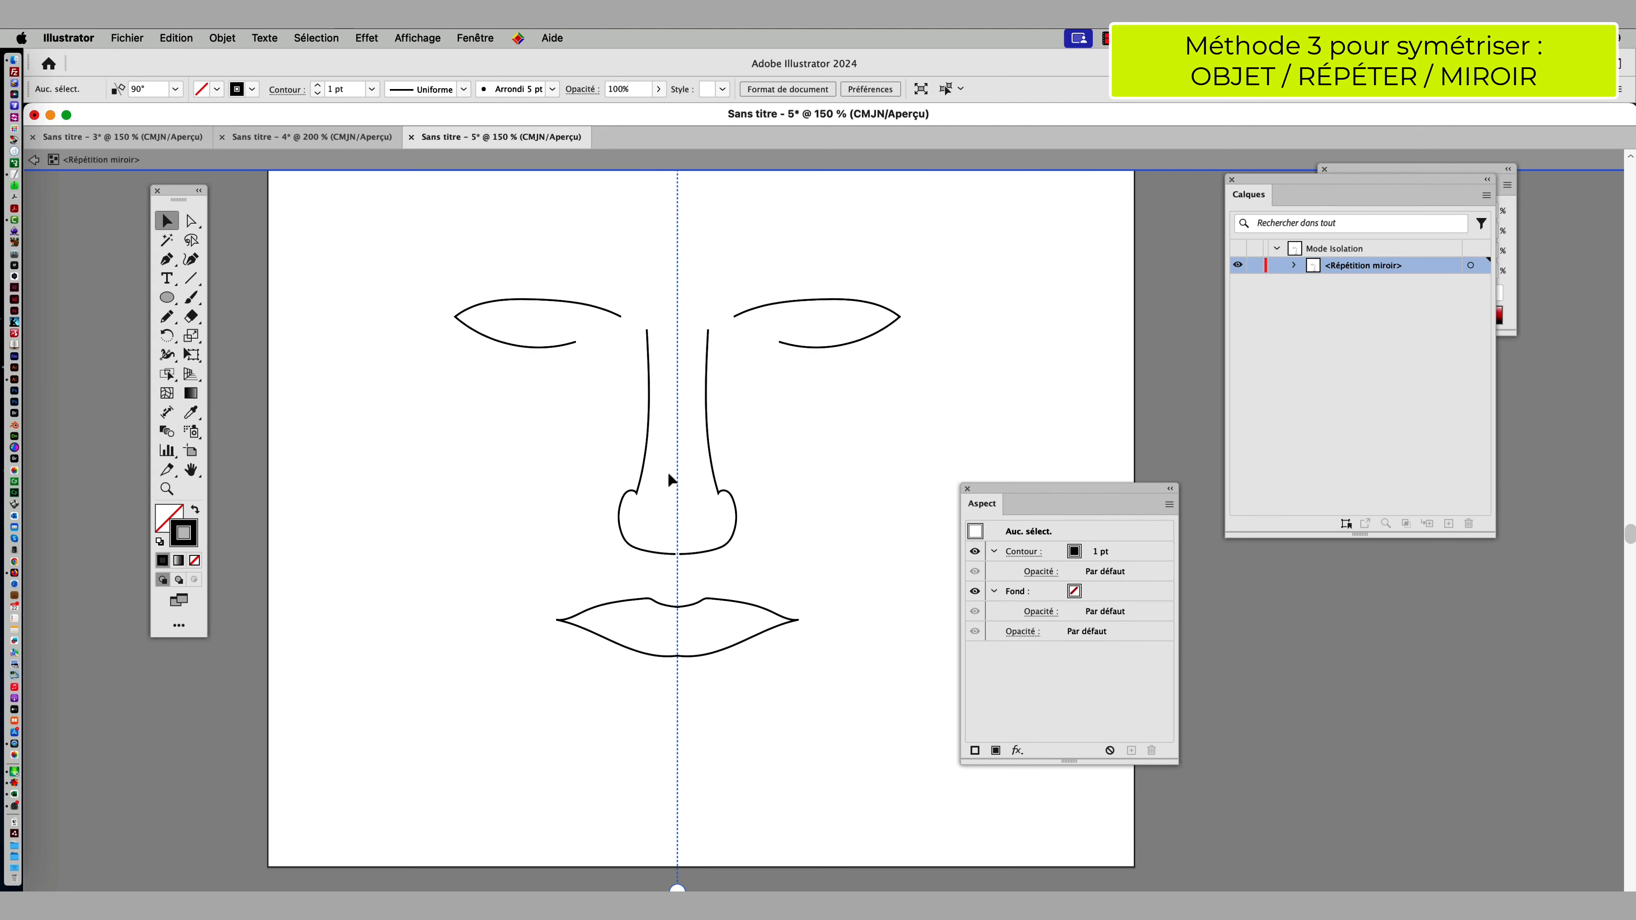
Step: Draw a circle about 25.5 mm wide below the left eye and move it slightly up toward the nose
left_click_drag(559, 466, 504, 461)
left_click(166, 297)
left_click(166, 220)
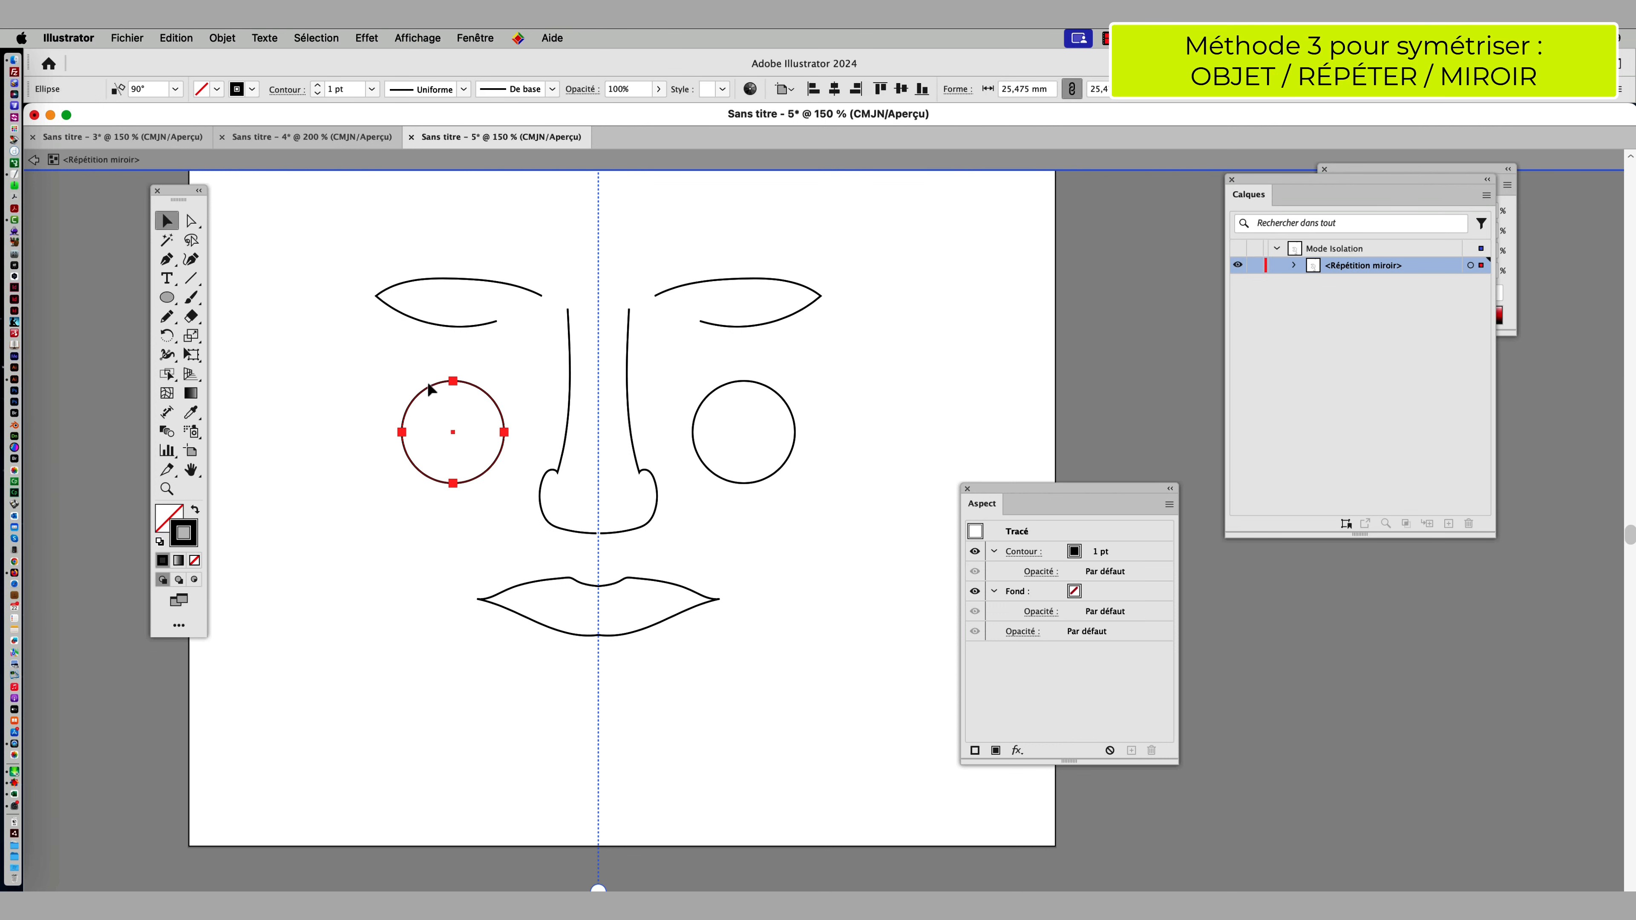
mouse_move(435, 390)
left_mouse_down()
mouse_move(538, 363)
mouse_move(478, 359)
mouse_move(559, 365)
mouse_move(503, 352)
mouse_move(528, 357)
mouse_move(468, 366)
mouse_move(537, 360)
mouse_move(456, 372)
left_mouse_up()
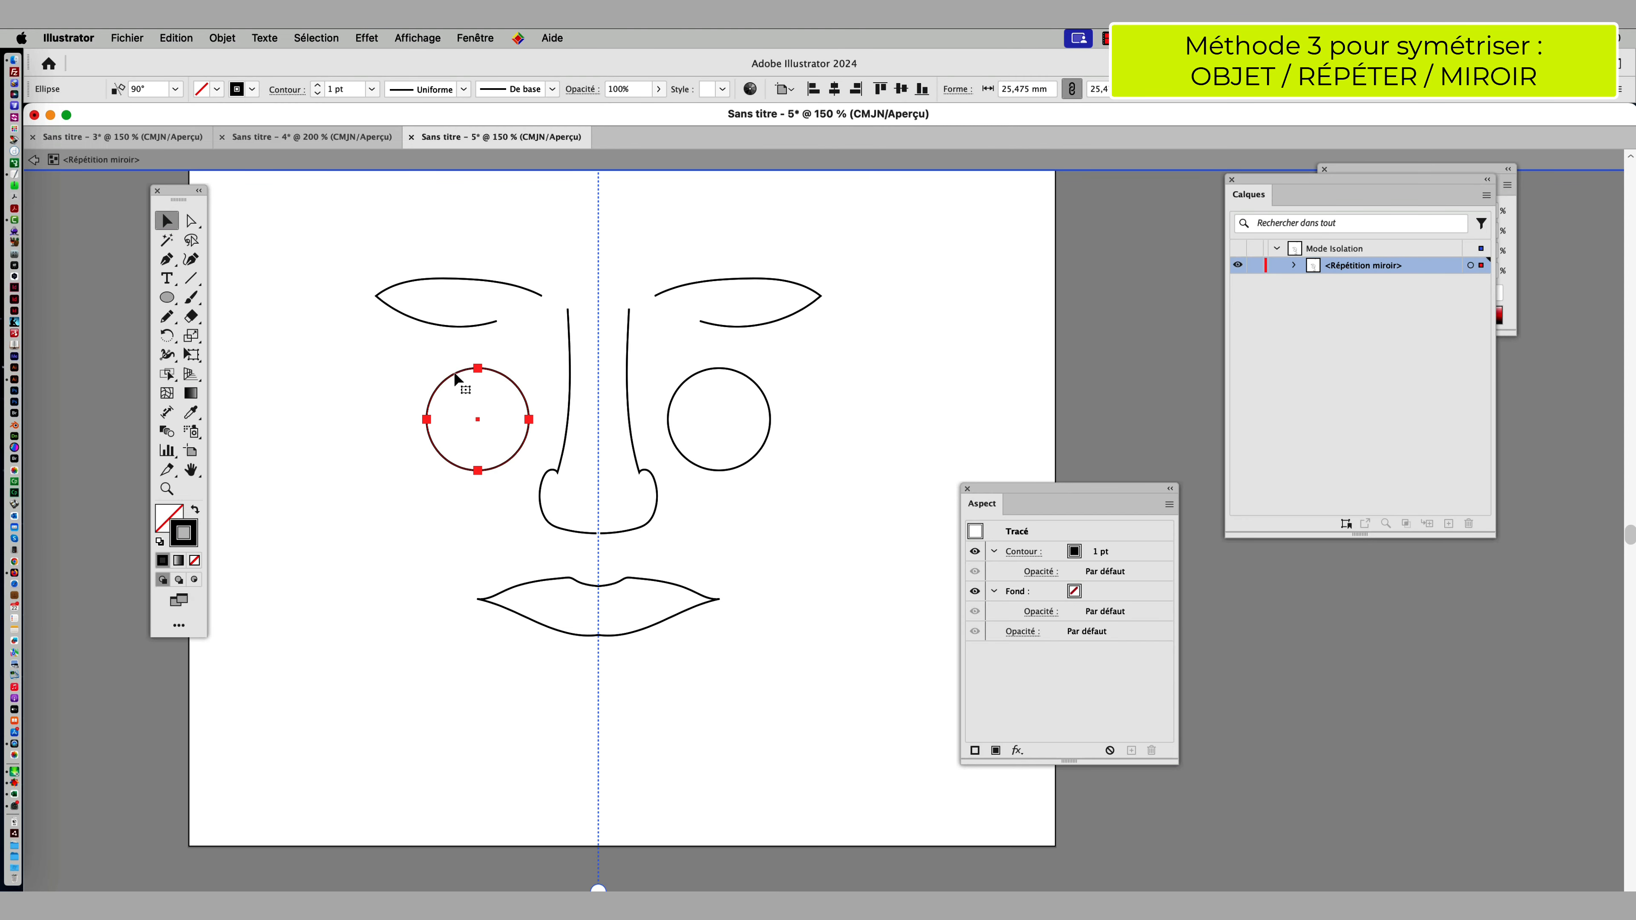
Step: Scale the circle below the left eye down with Free Transform, and deselect it
key("e")
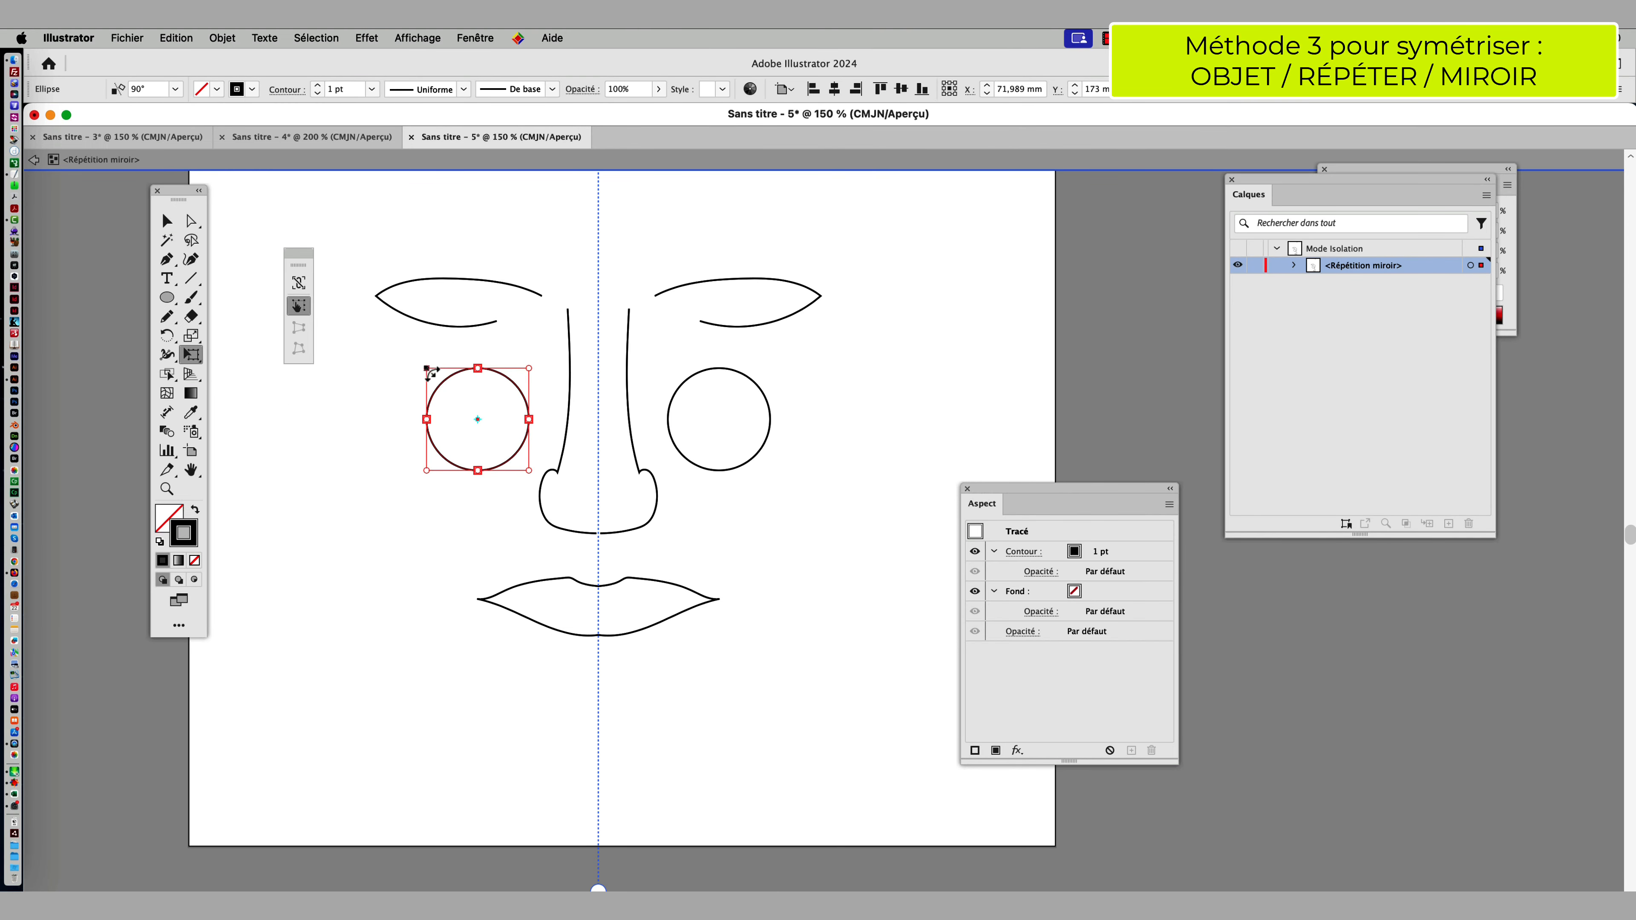
left_click_drag(428, 370, 445, 387)
key("v")
left_click(434, 557)
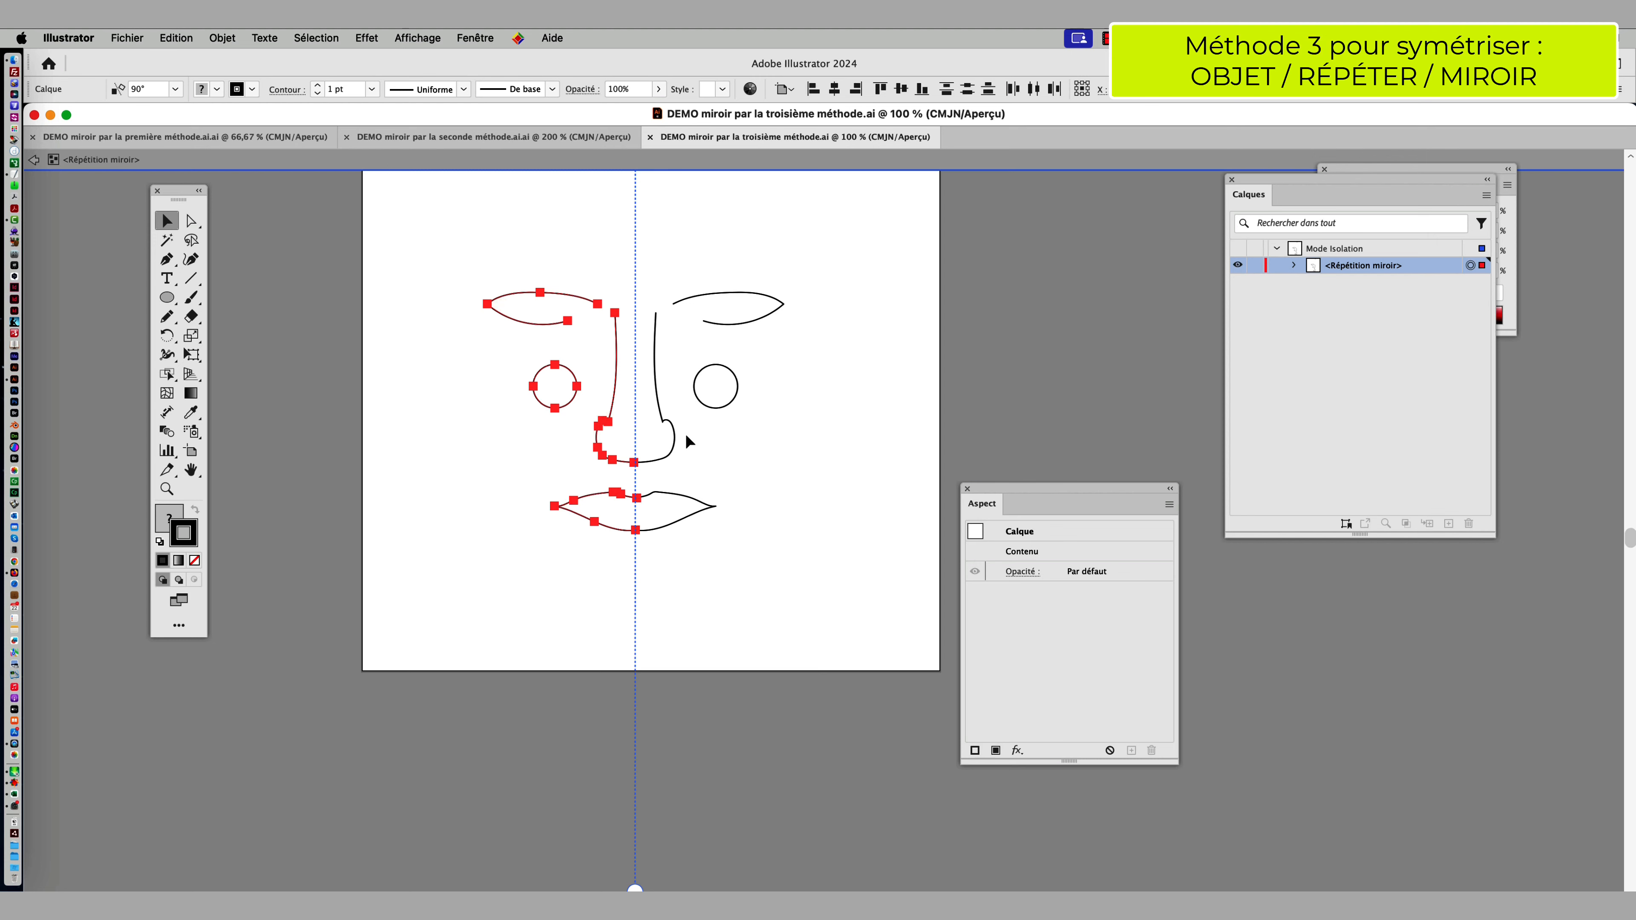
Step: Save a copy of the document as "DEMO DÉCOMPOSITION miroir par la troisième méthode.ai" with the Illustrator 2020 version options
left_click(127, 38)
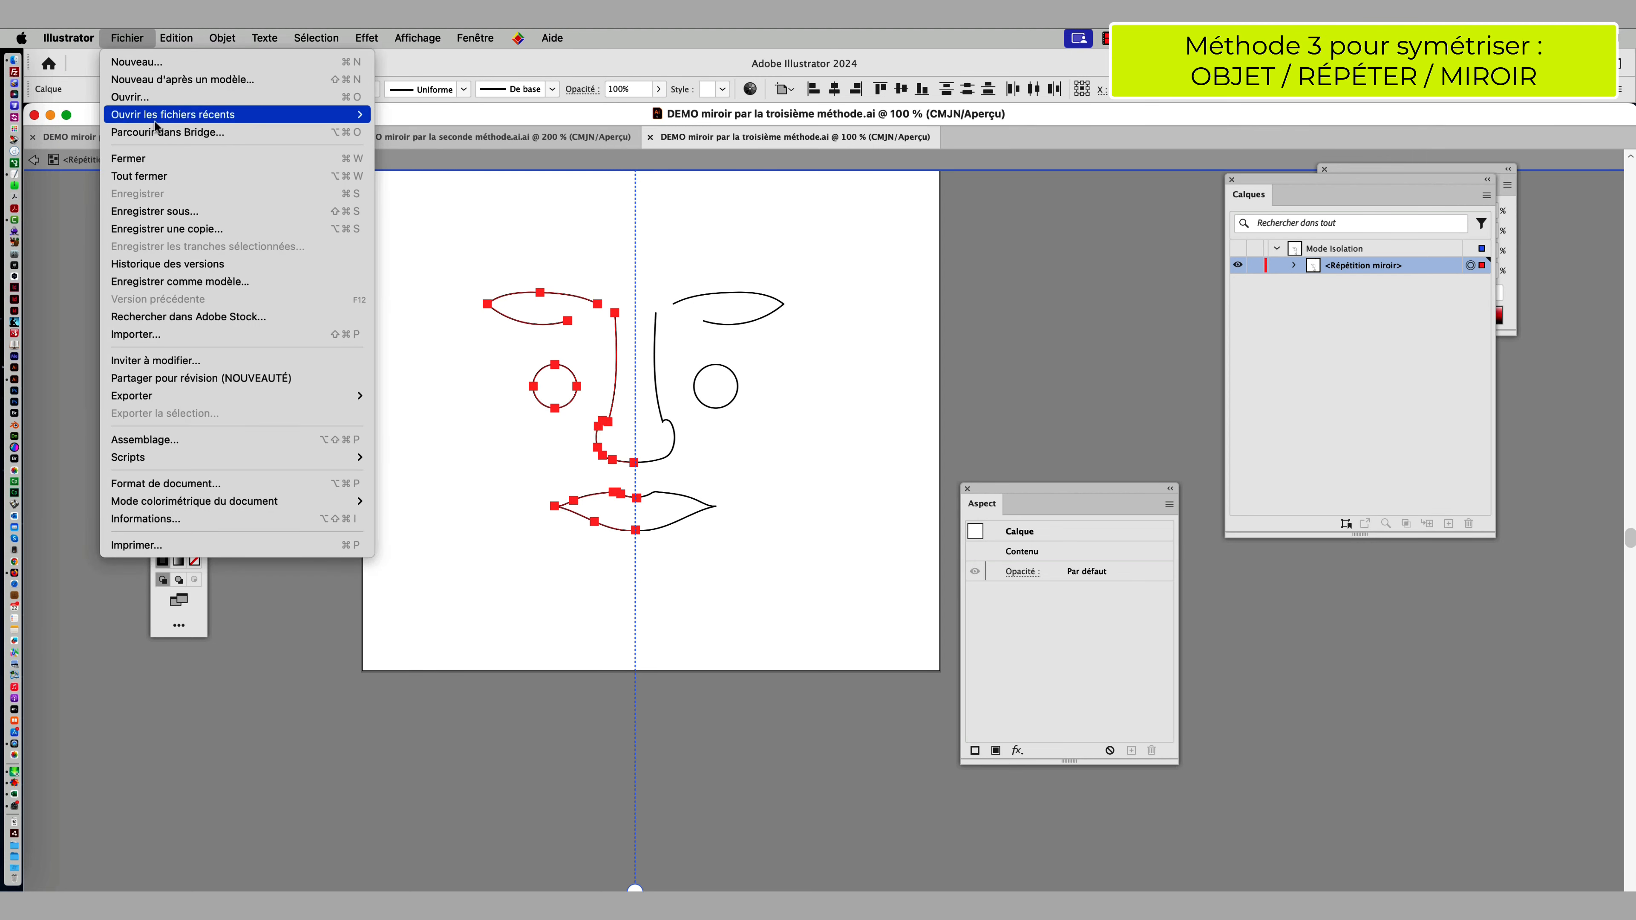
left_click(170, 213)
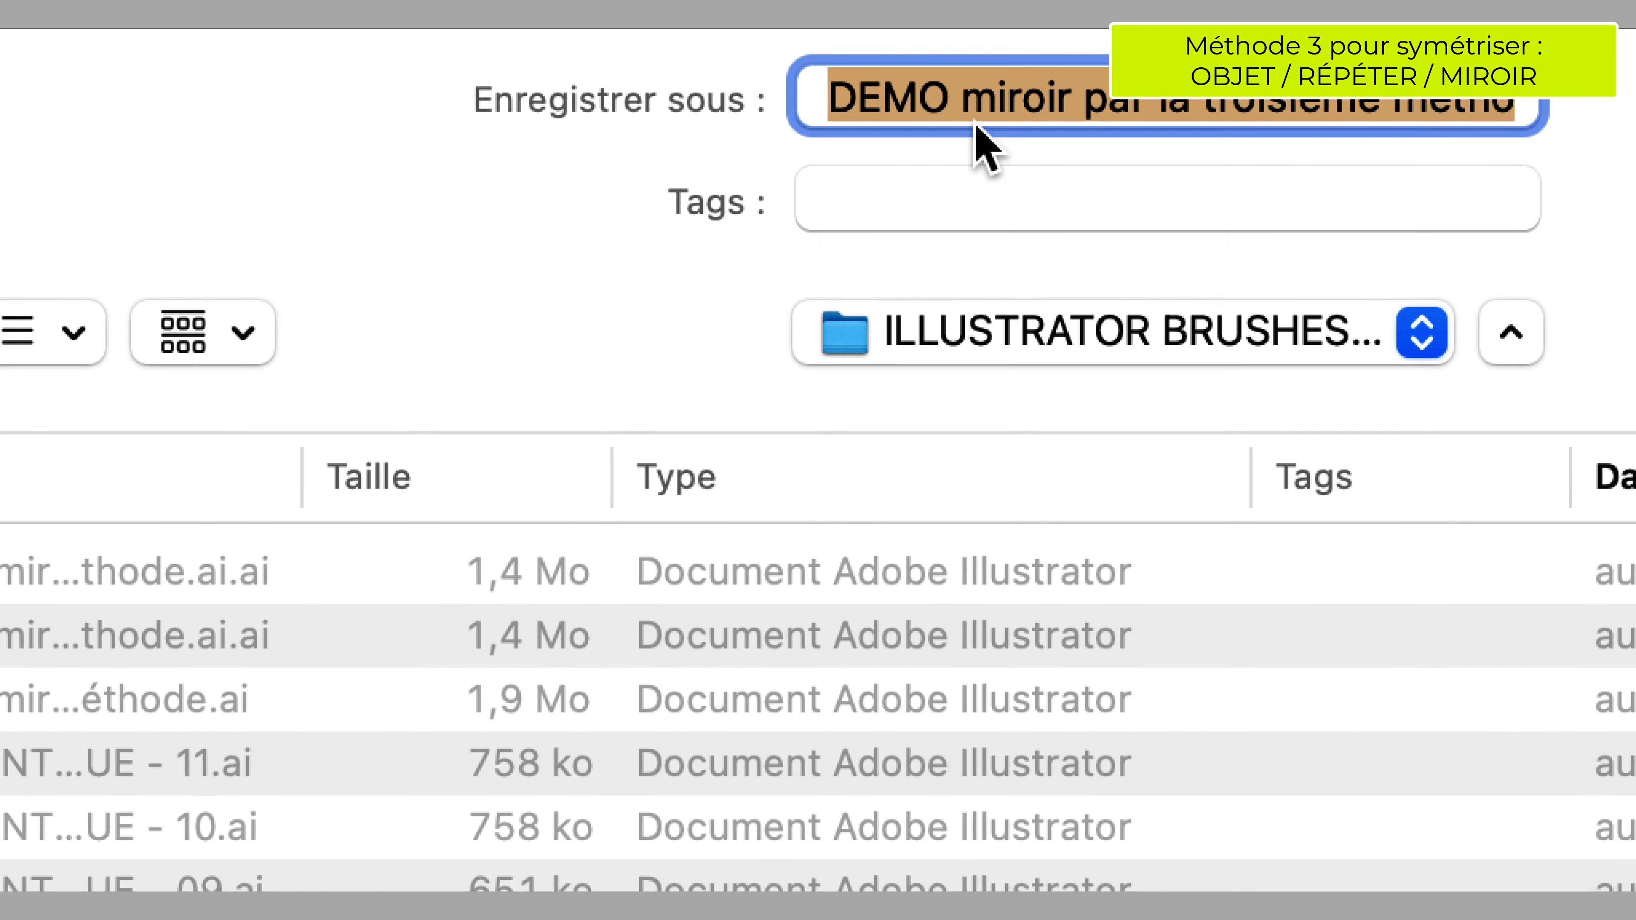
left_click(958, 93)
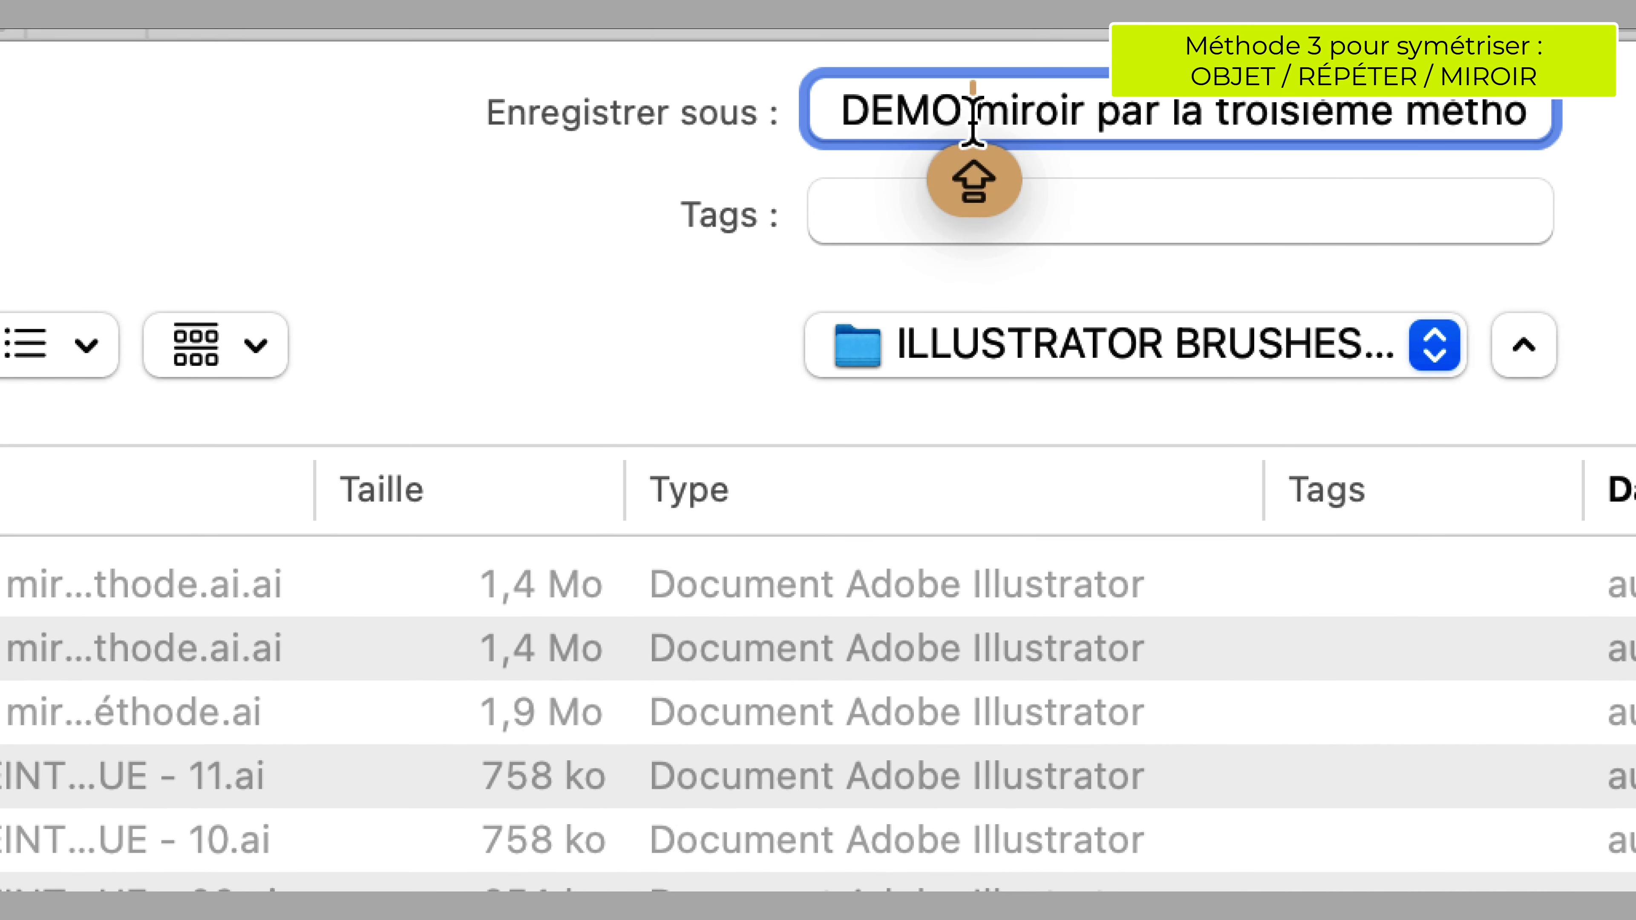
type("DÉCI")
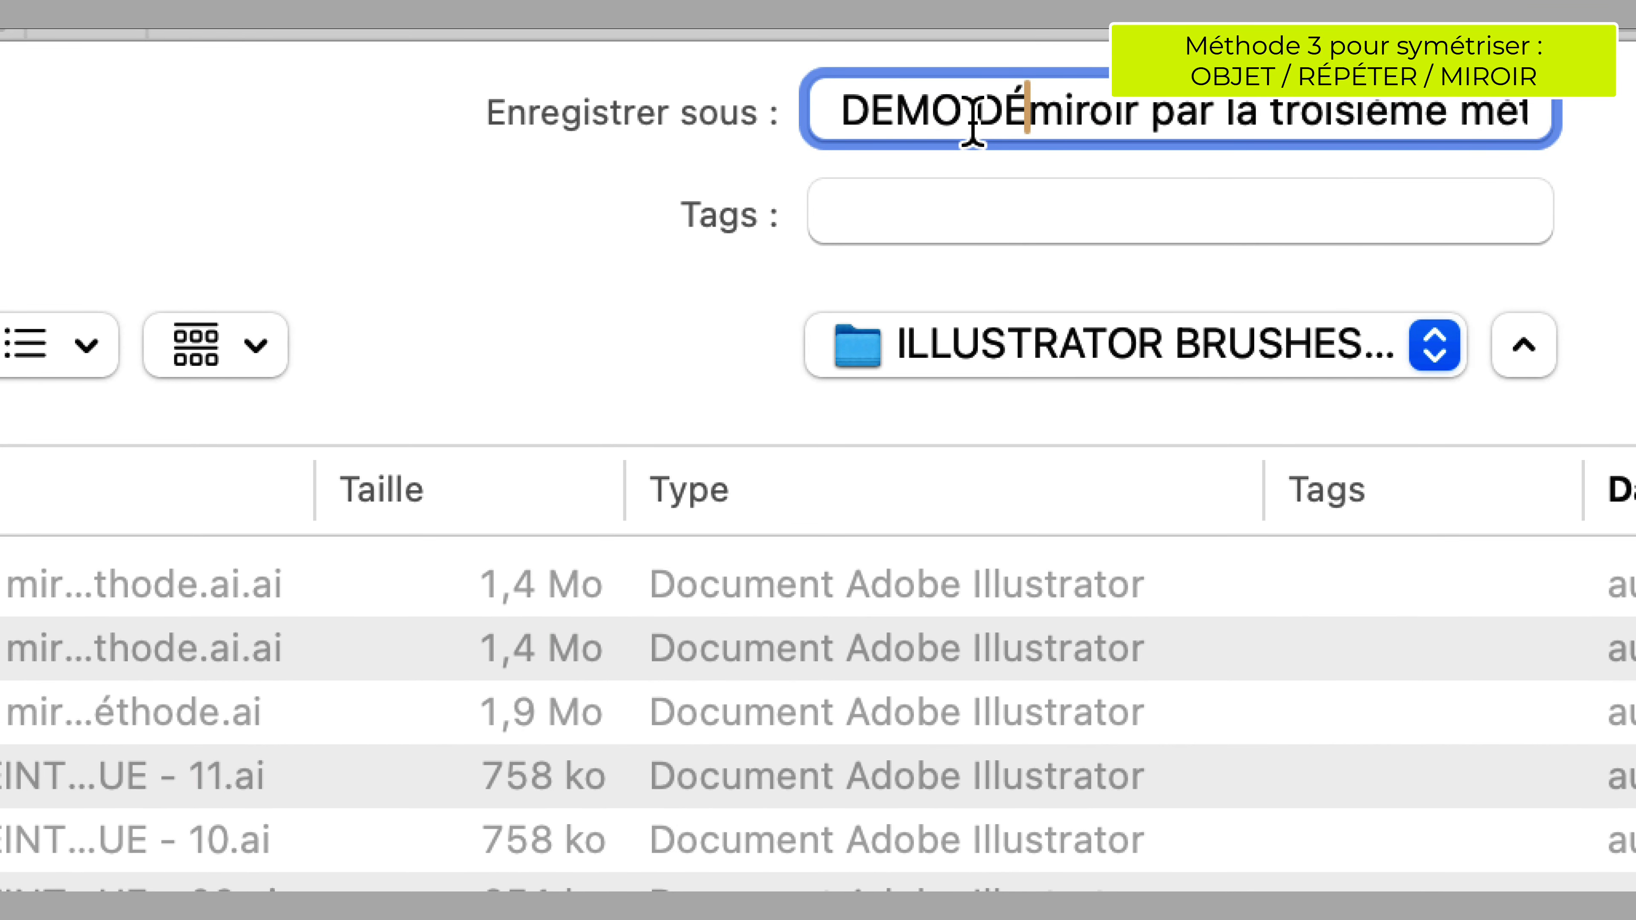
key("BackSpace")
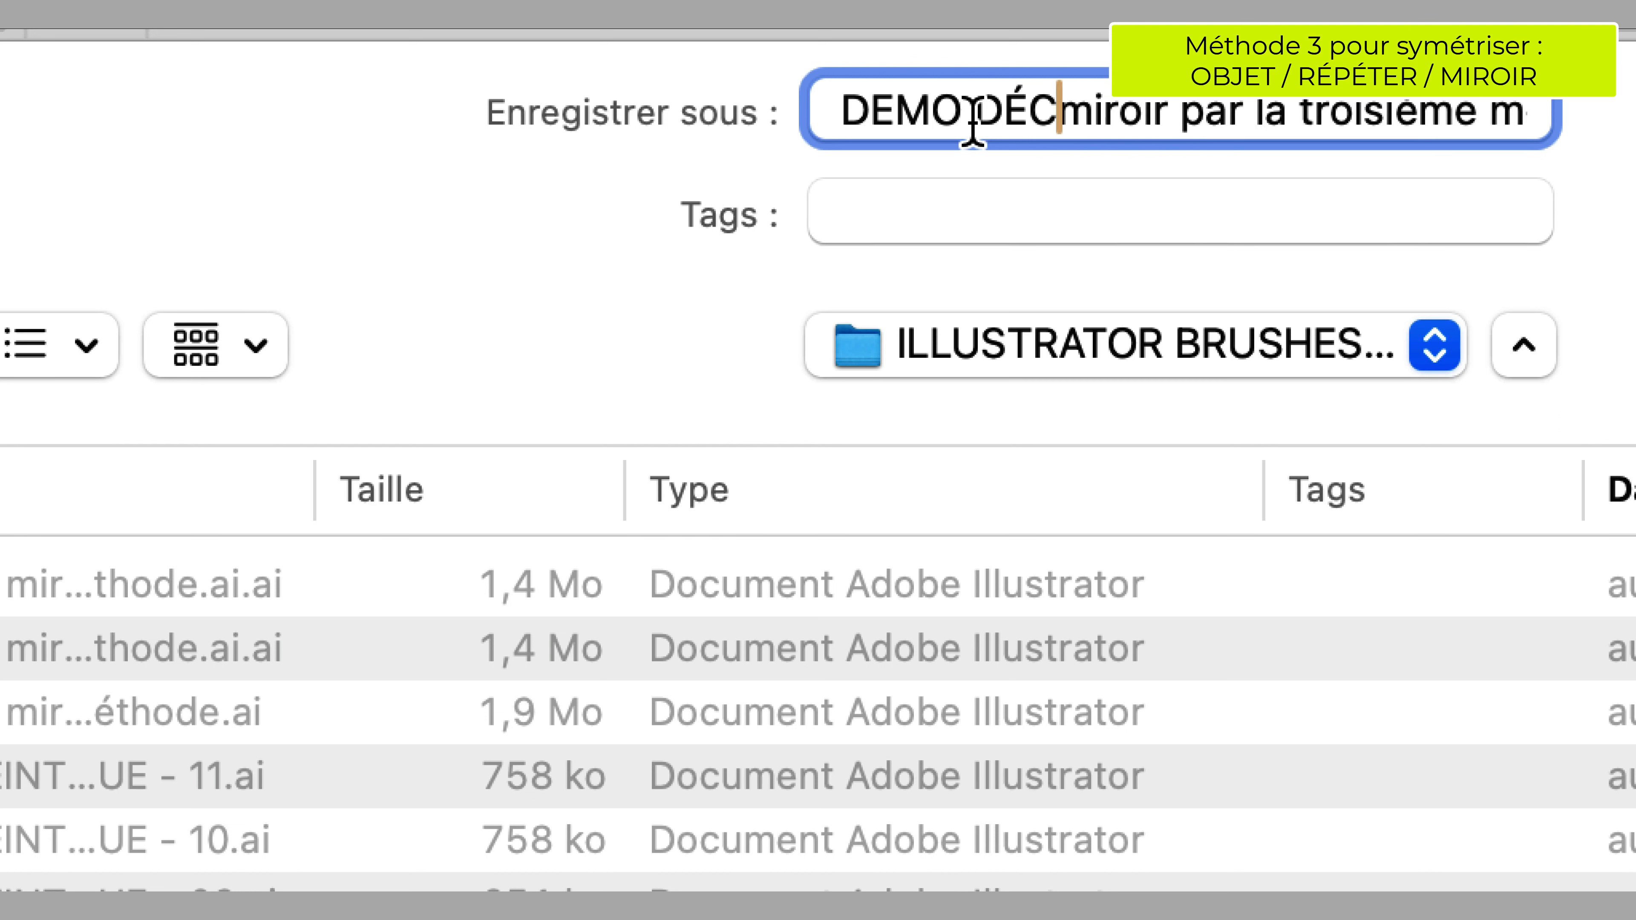
type("OMPOSITION")
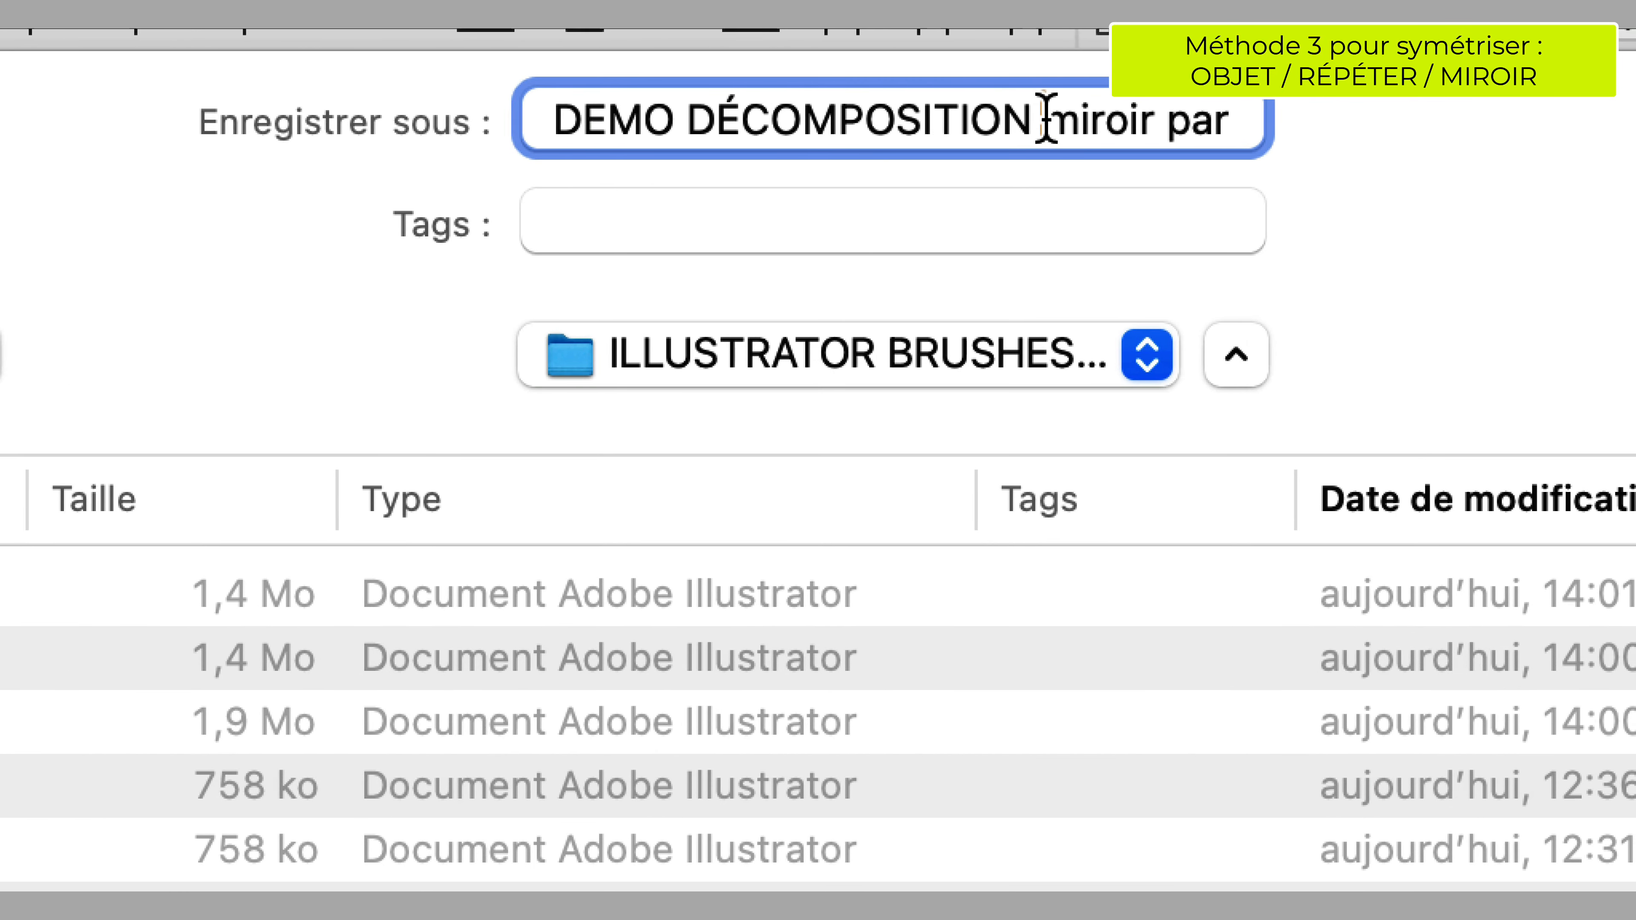
left_click_drag(1047, 121, 686, 121)
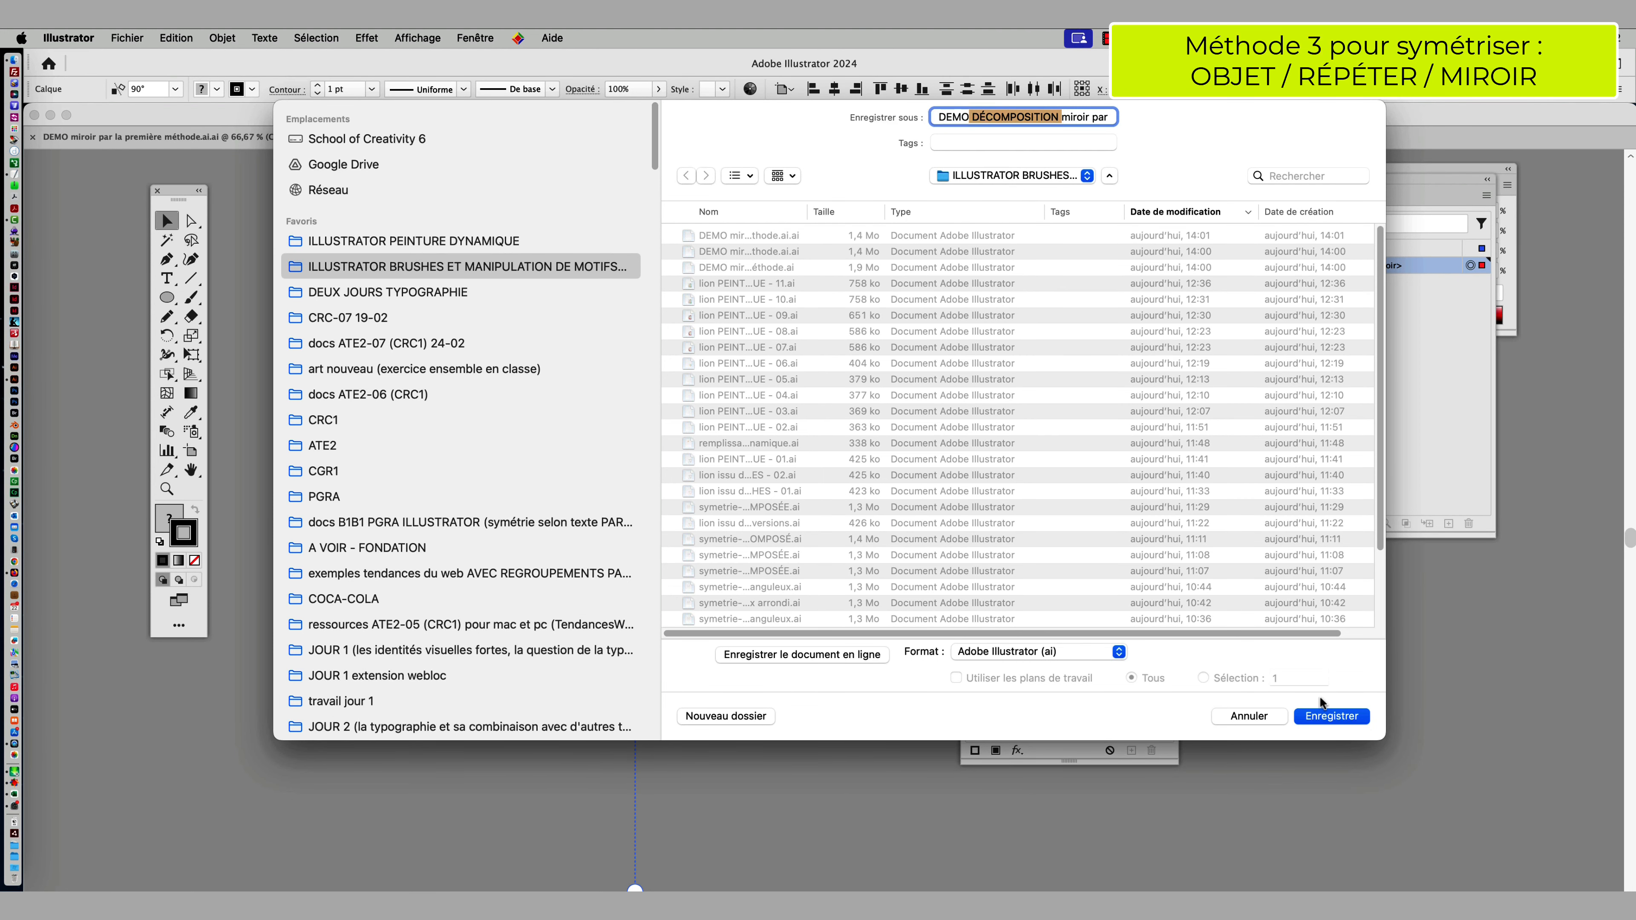
left_click(1330, 712)
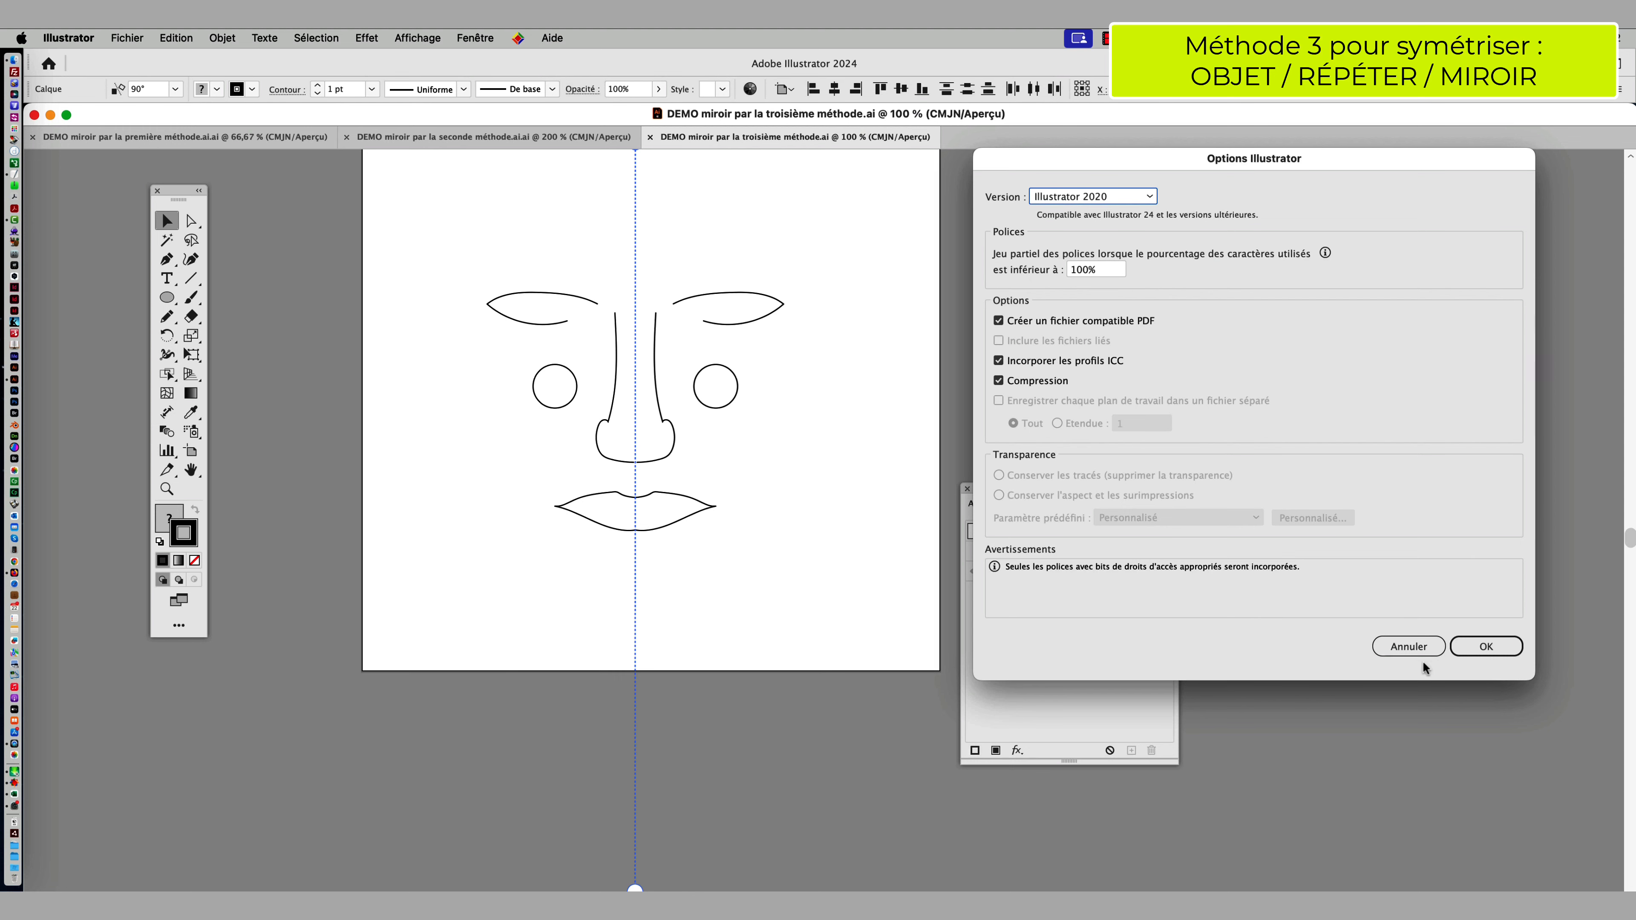
left_click(1487, 647)
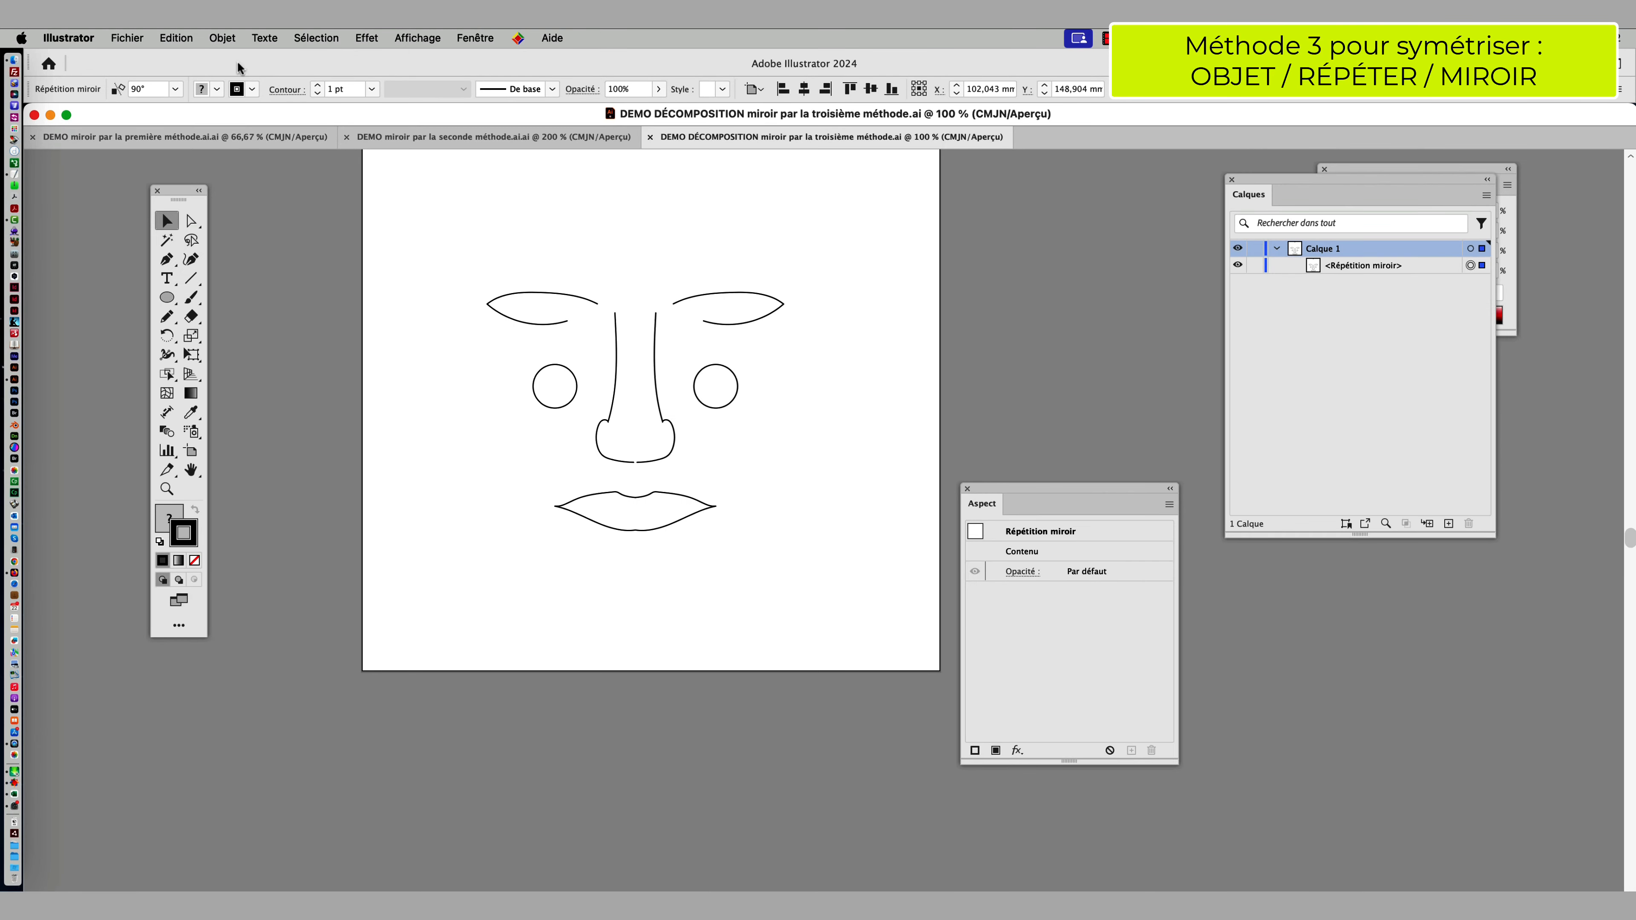
Step: Release the Mirror repeat on the face
left_click(222, 38)
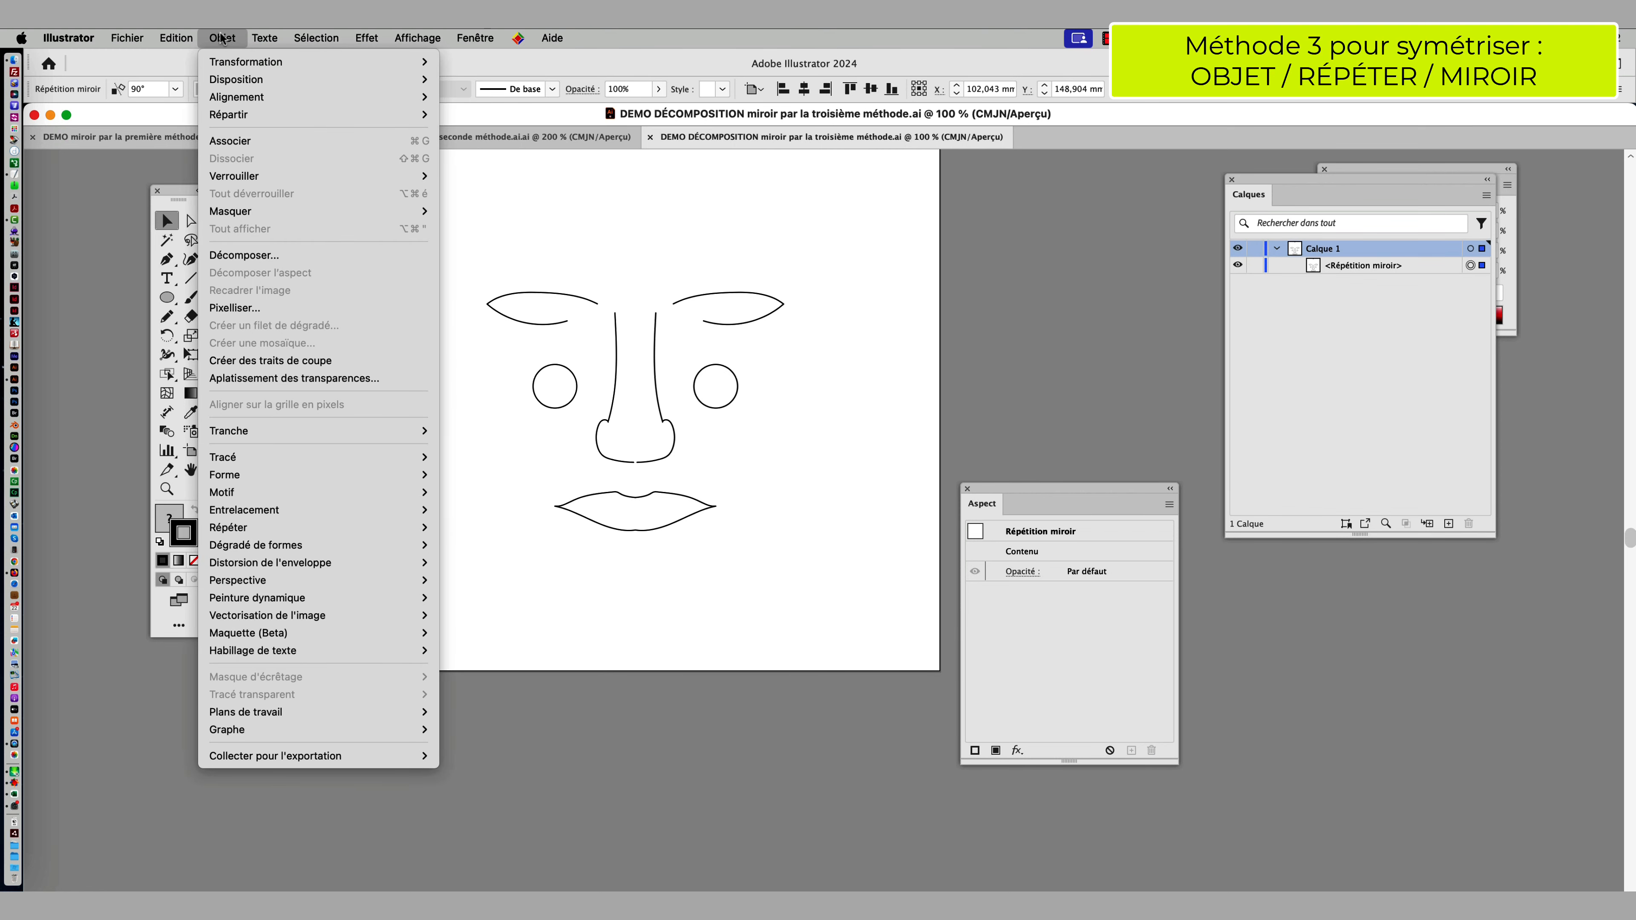
mouse_move(257, 530)
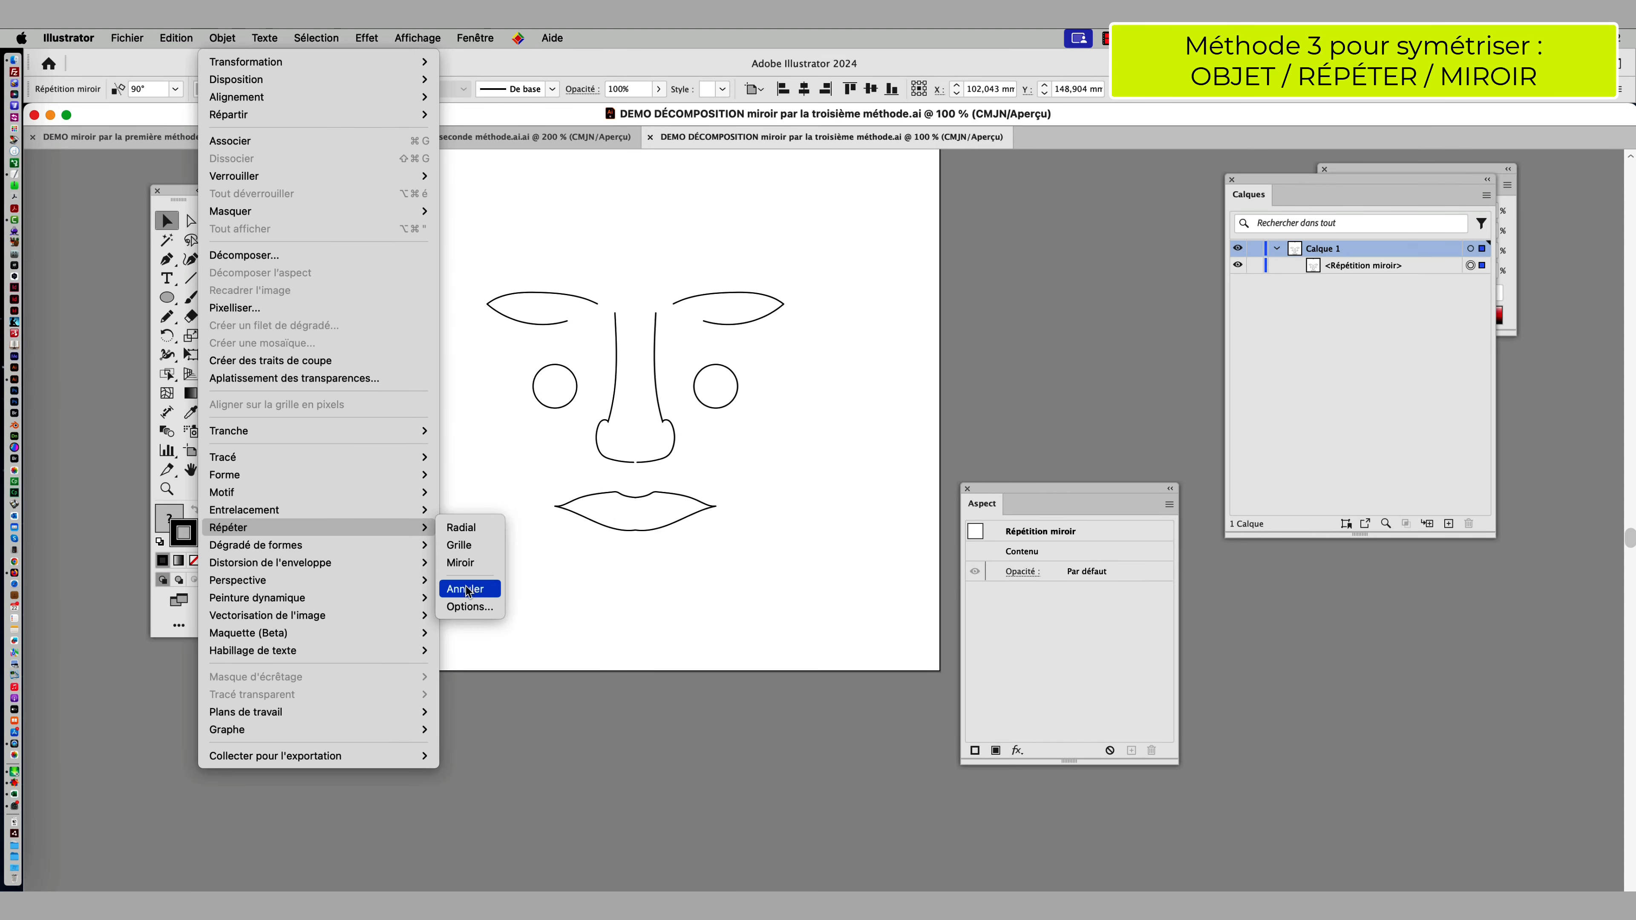
left_click(469, 593)
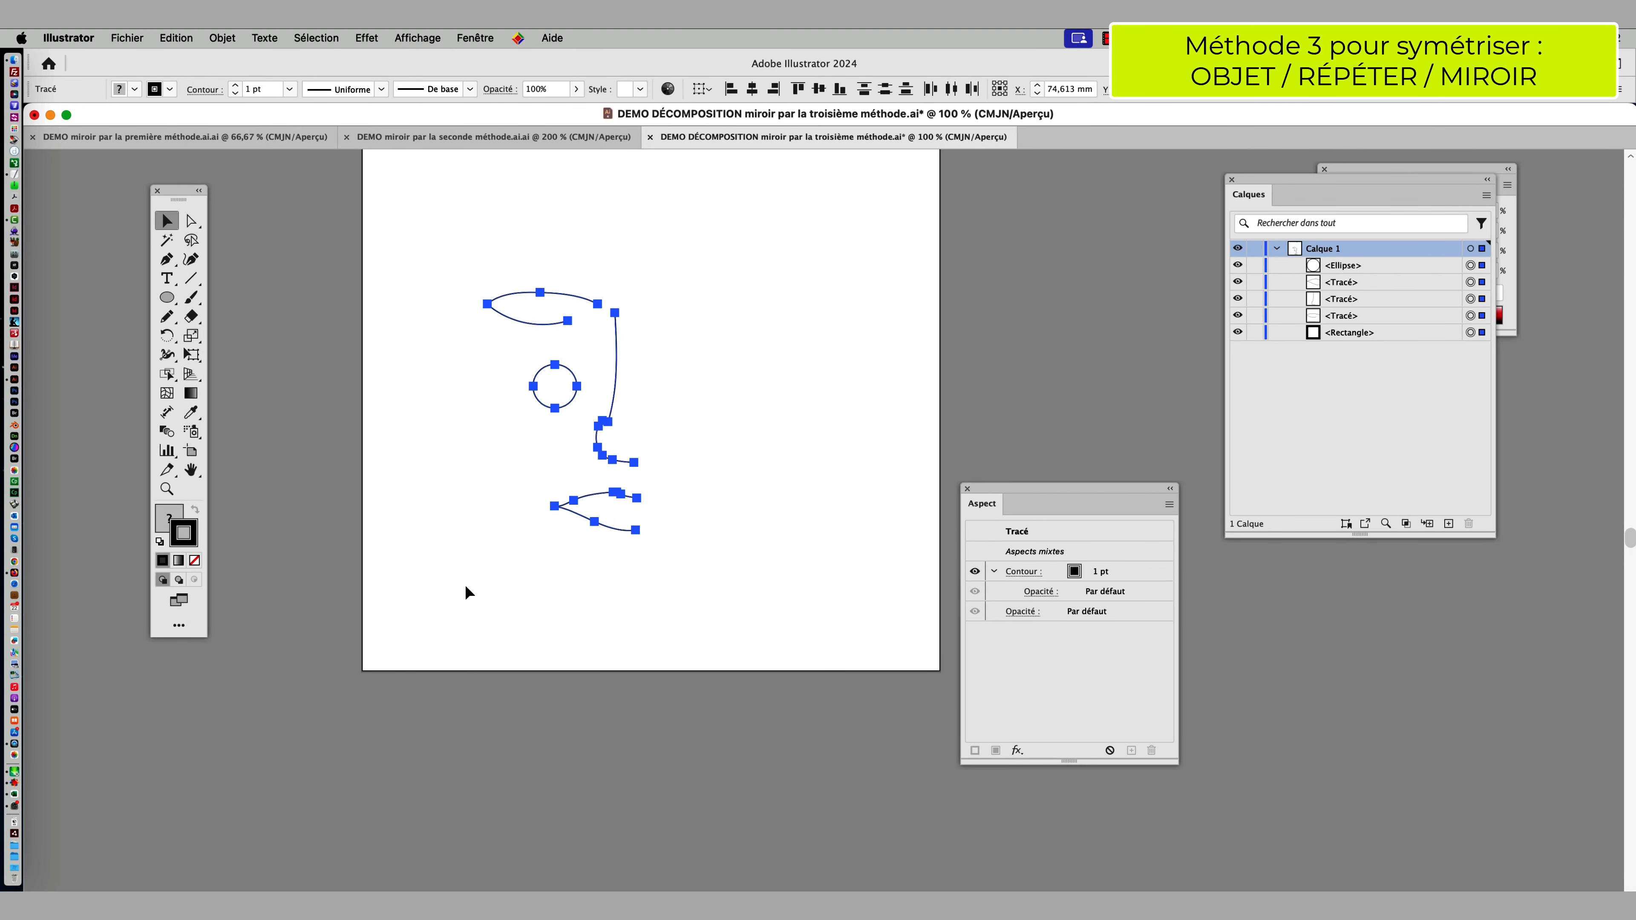
Step: Create a mirrored copy of the selected half face with Reflect (Miroir) about the vertical axis
left_click(222, 39)
mouse_move(231, 62)
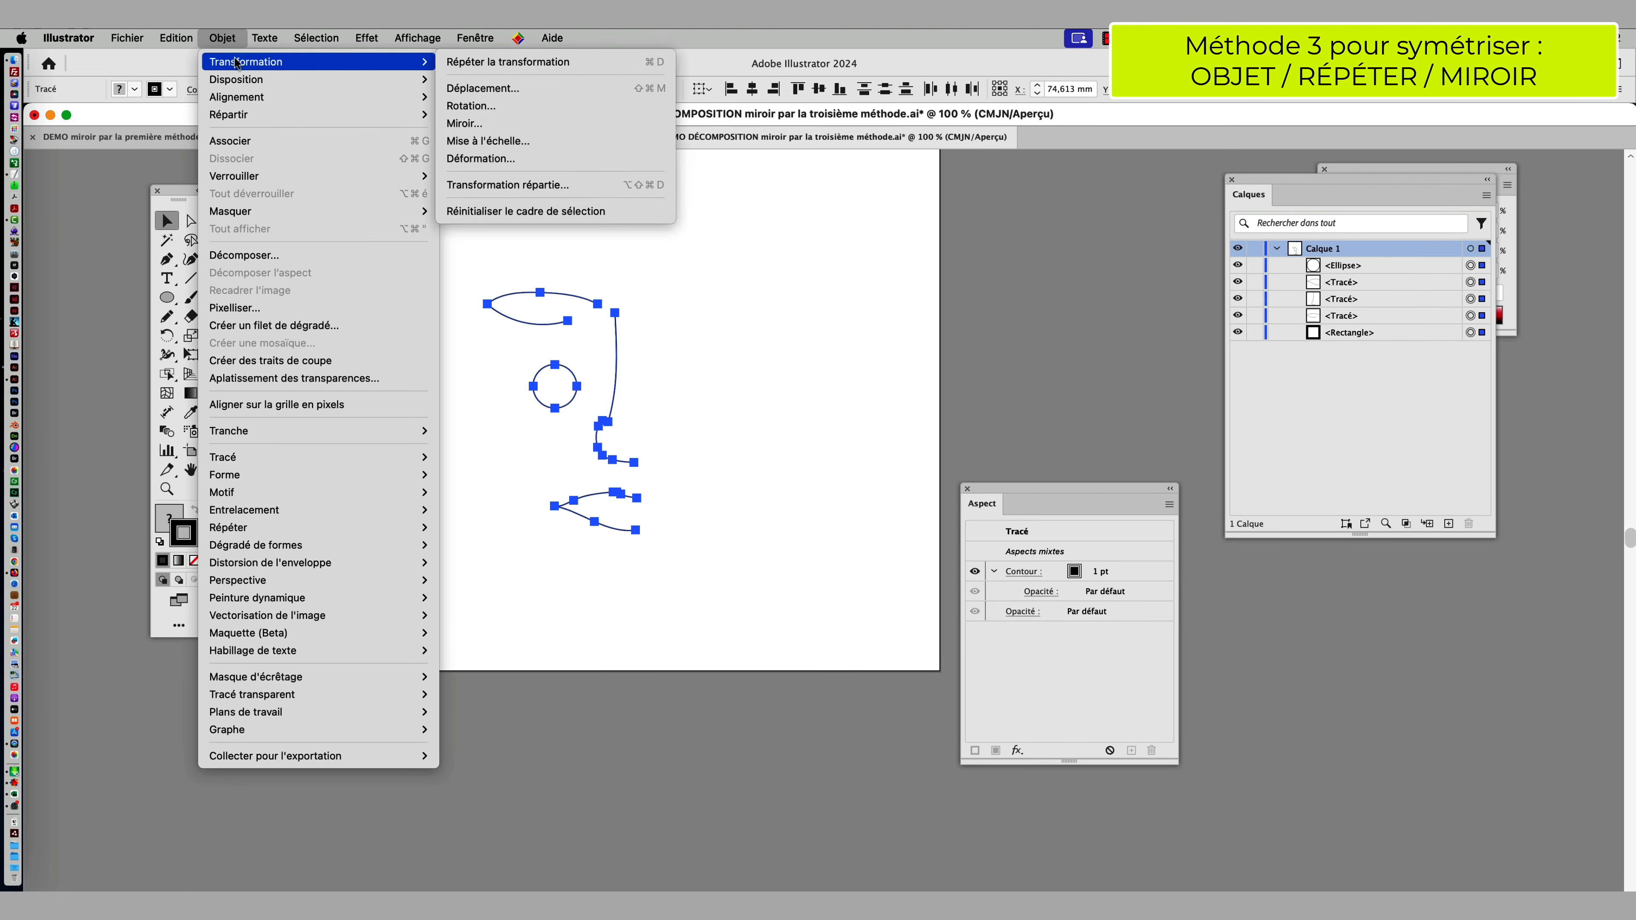
left_click(492, 123)
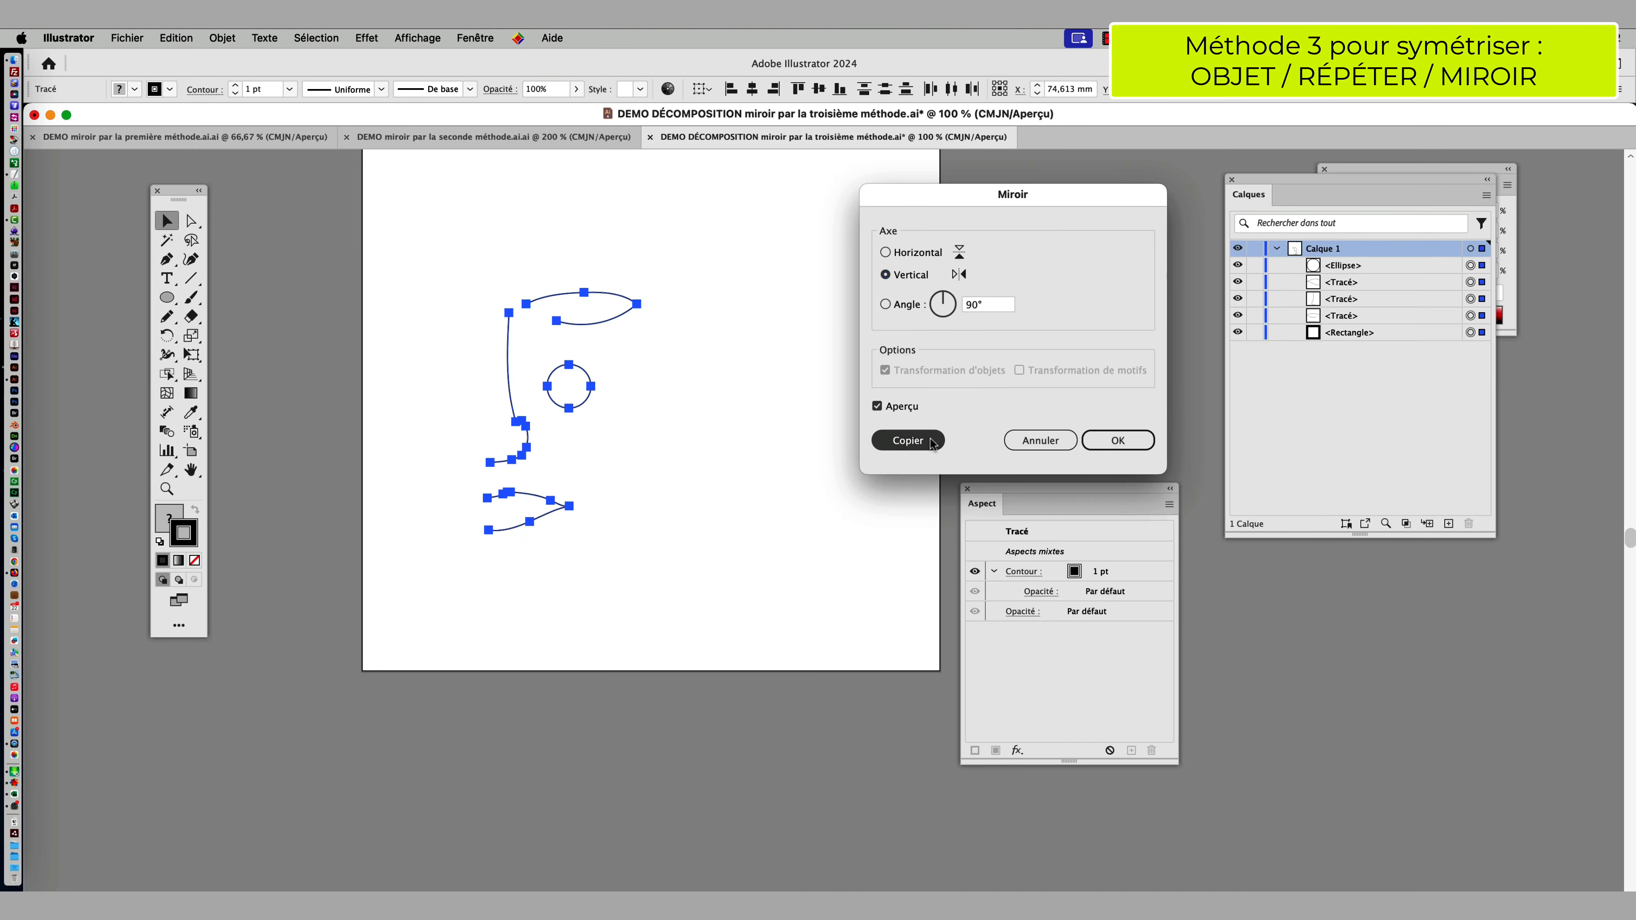
left_click(931, 442)
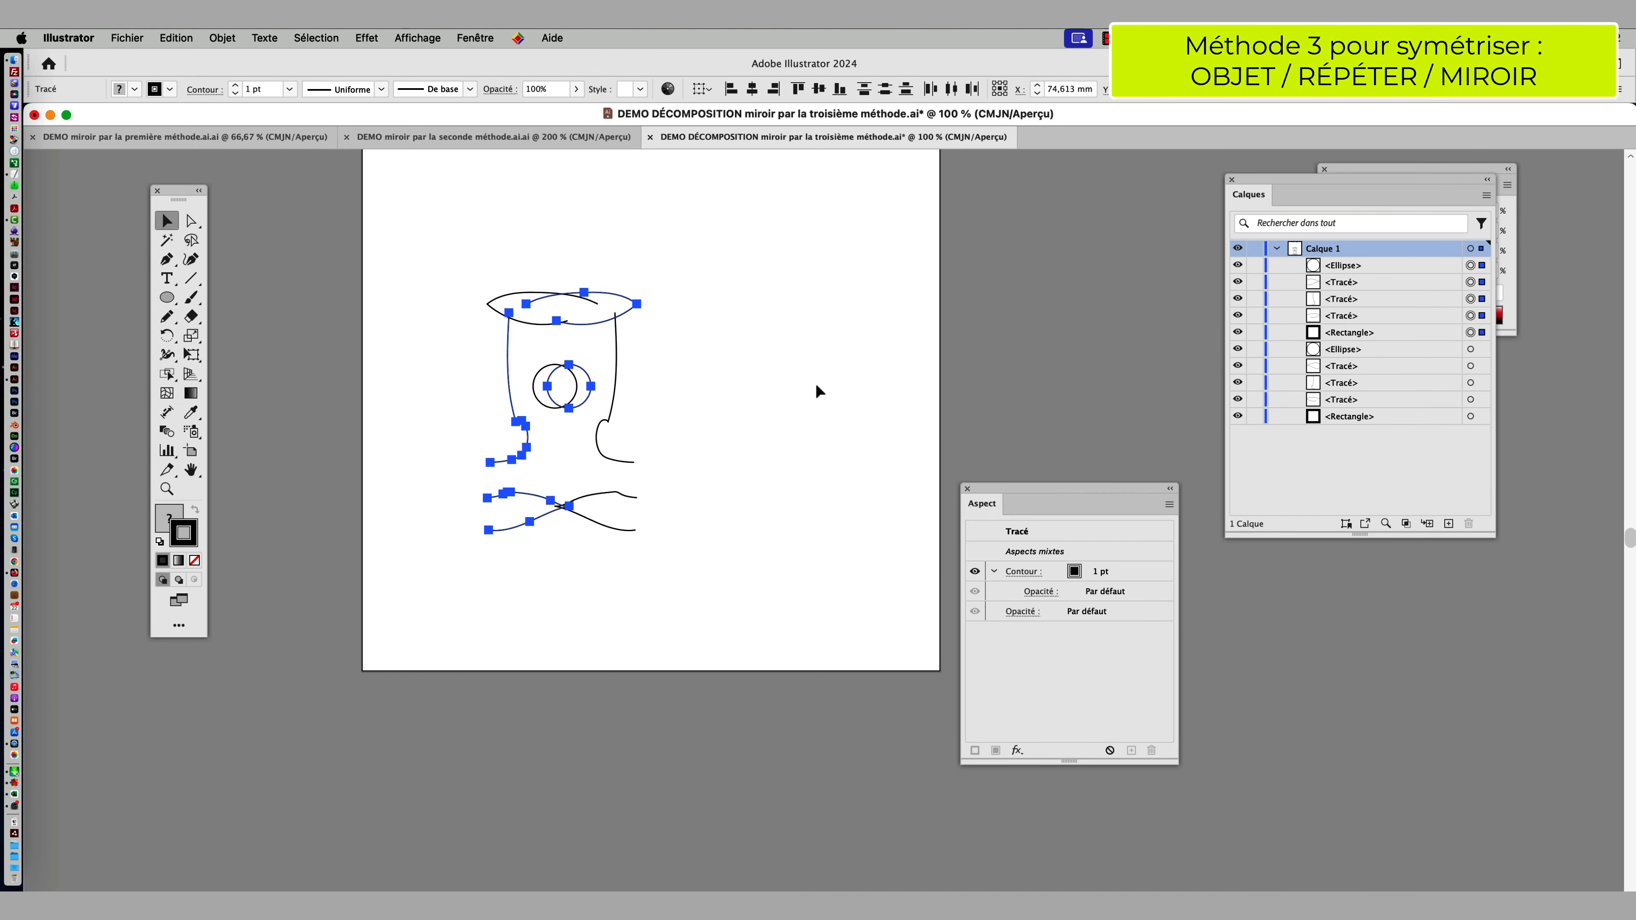
Step: Save the mirrored half's selection as "Sélection 1", shift that half slightly to the right, and deselect it
left_click(336, 38)
left_click(351, 265)
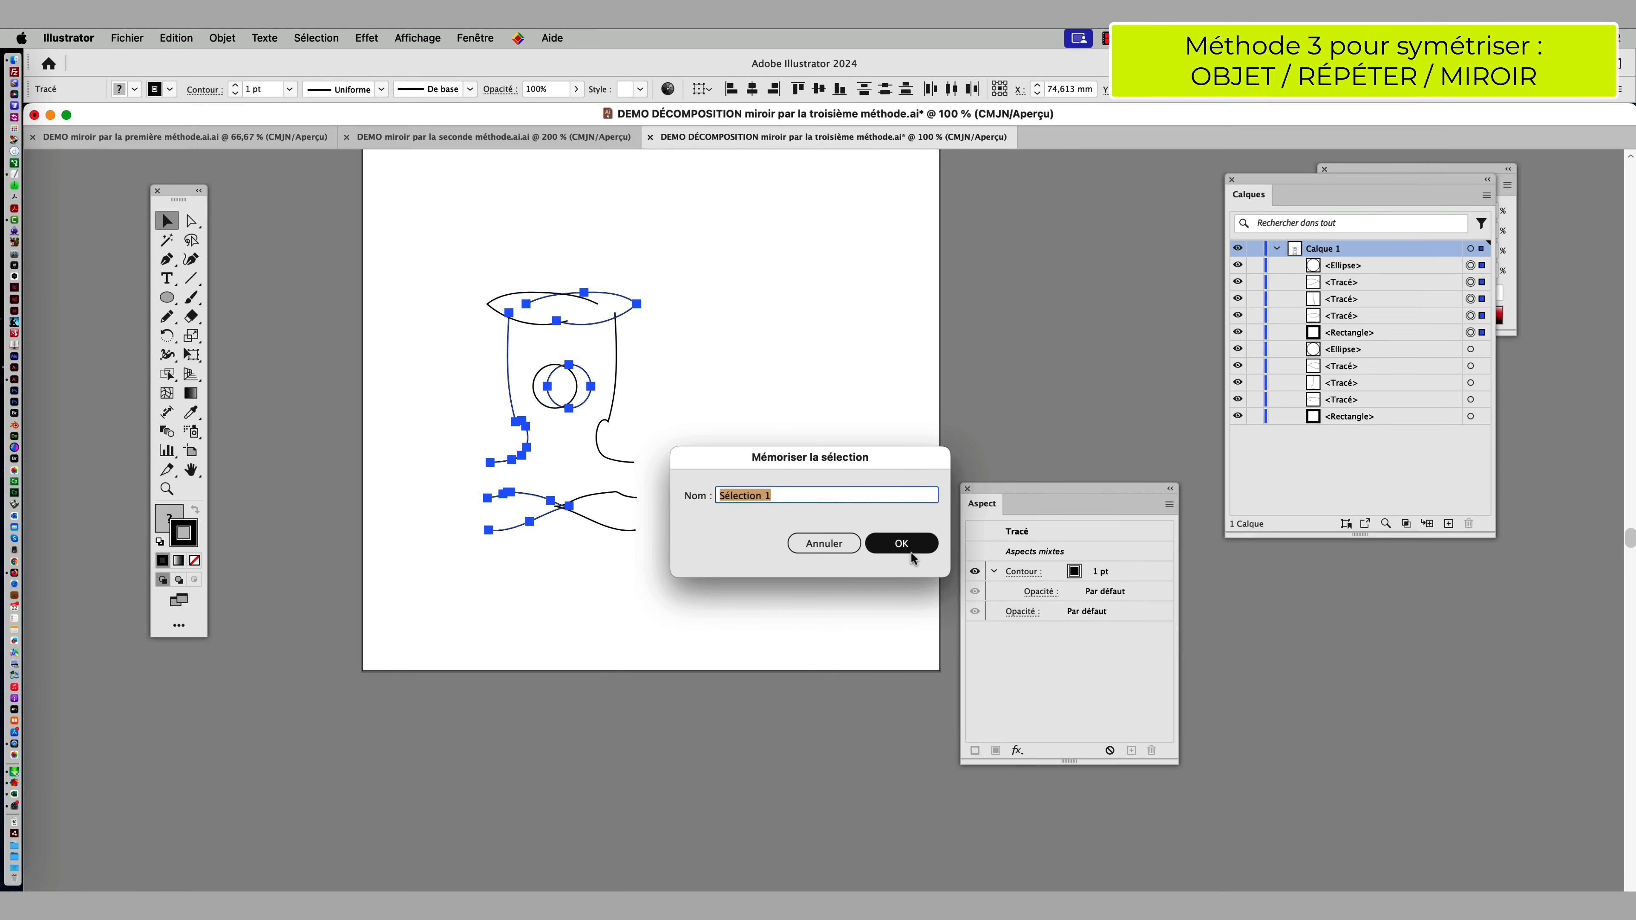
left_click(901, 543)
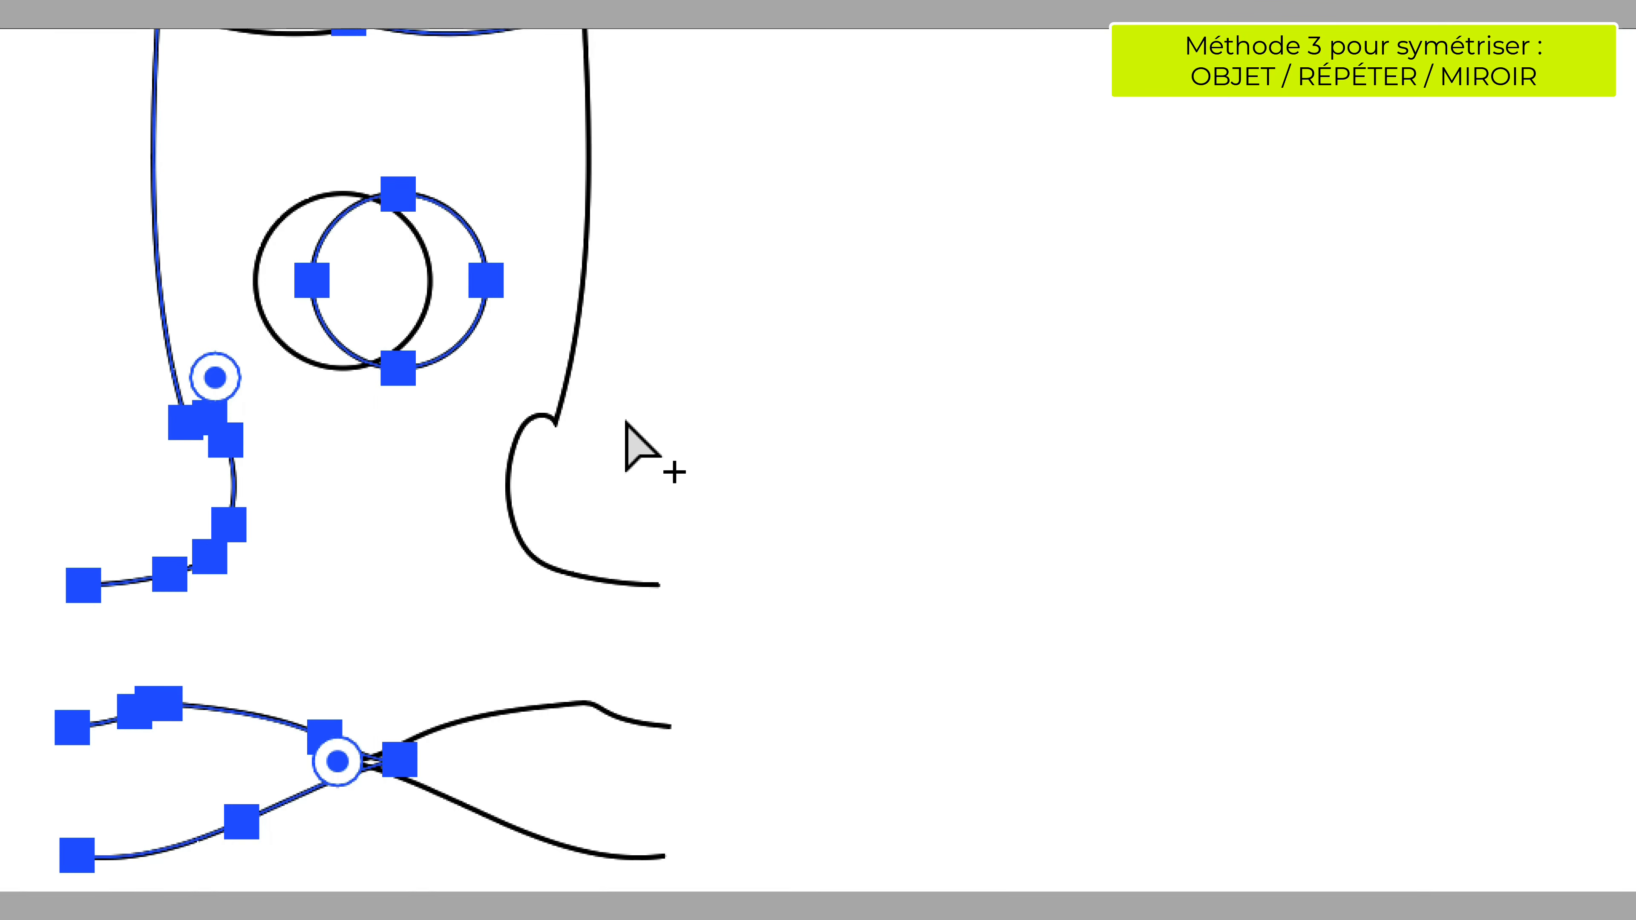
left_click_drag(482, 241, 706, 242)
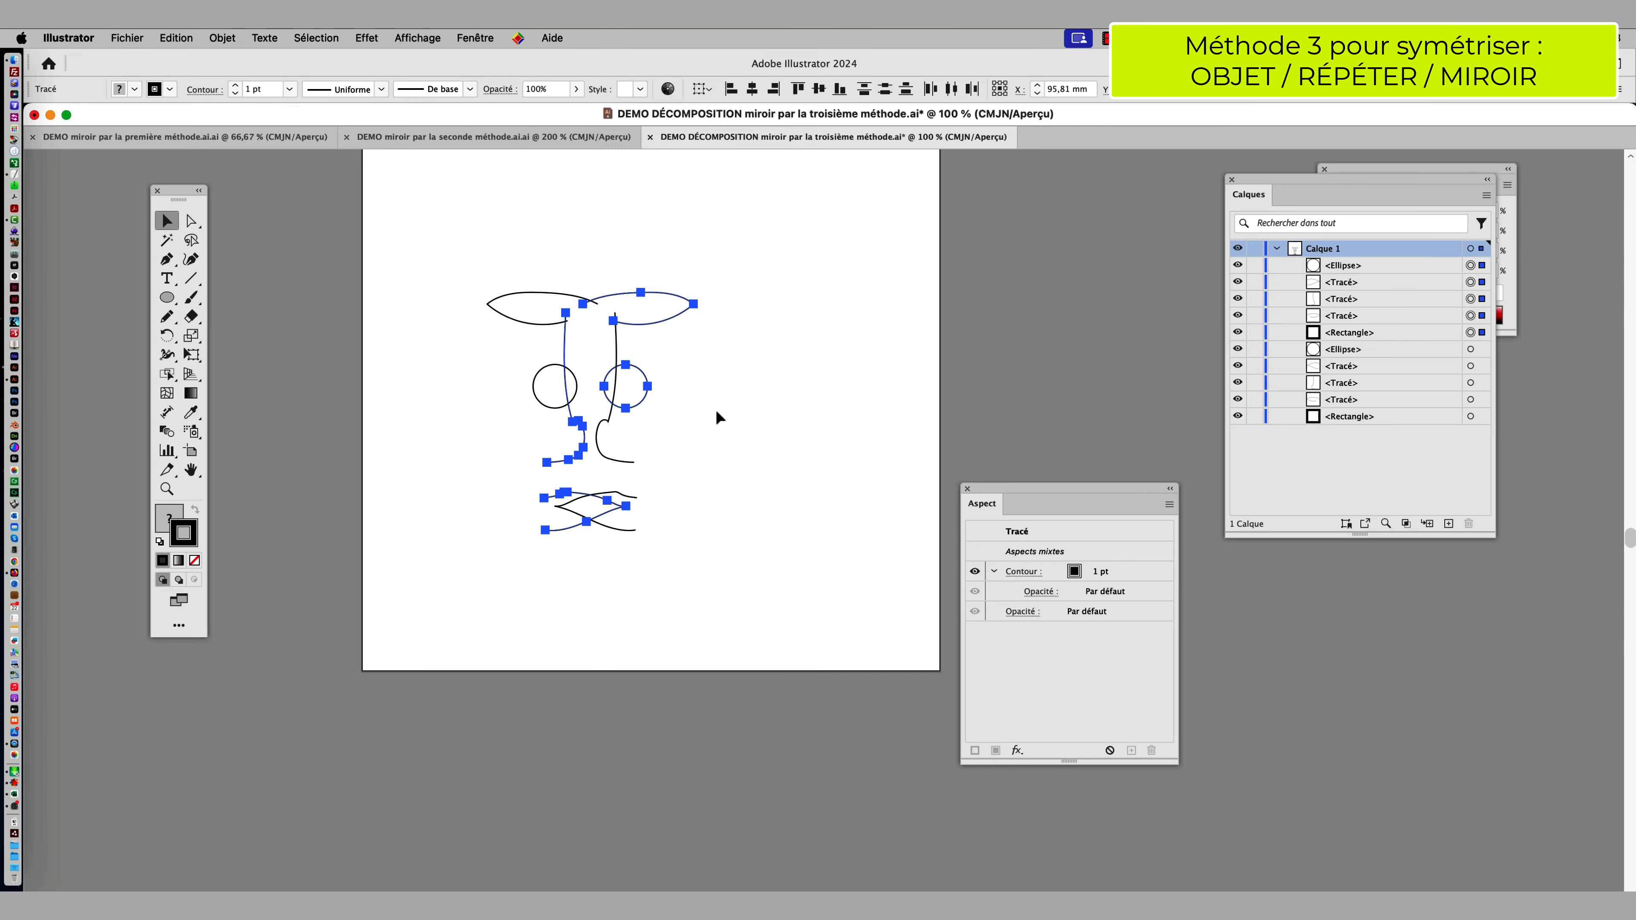
left_click(680, 393)
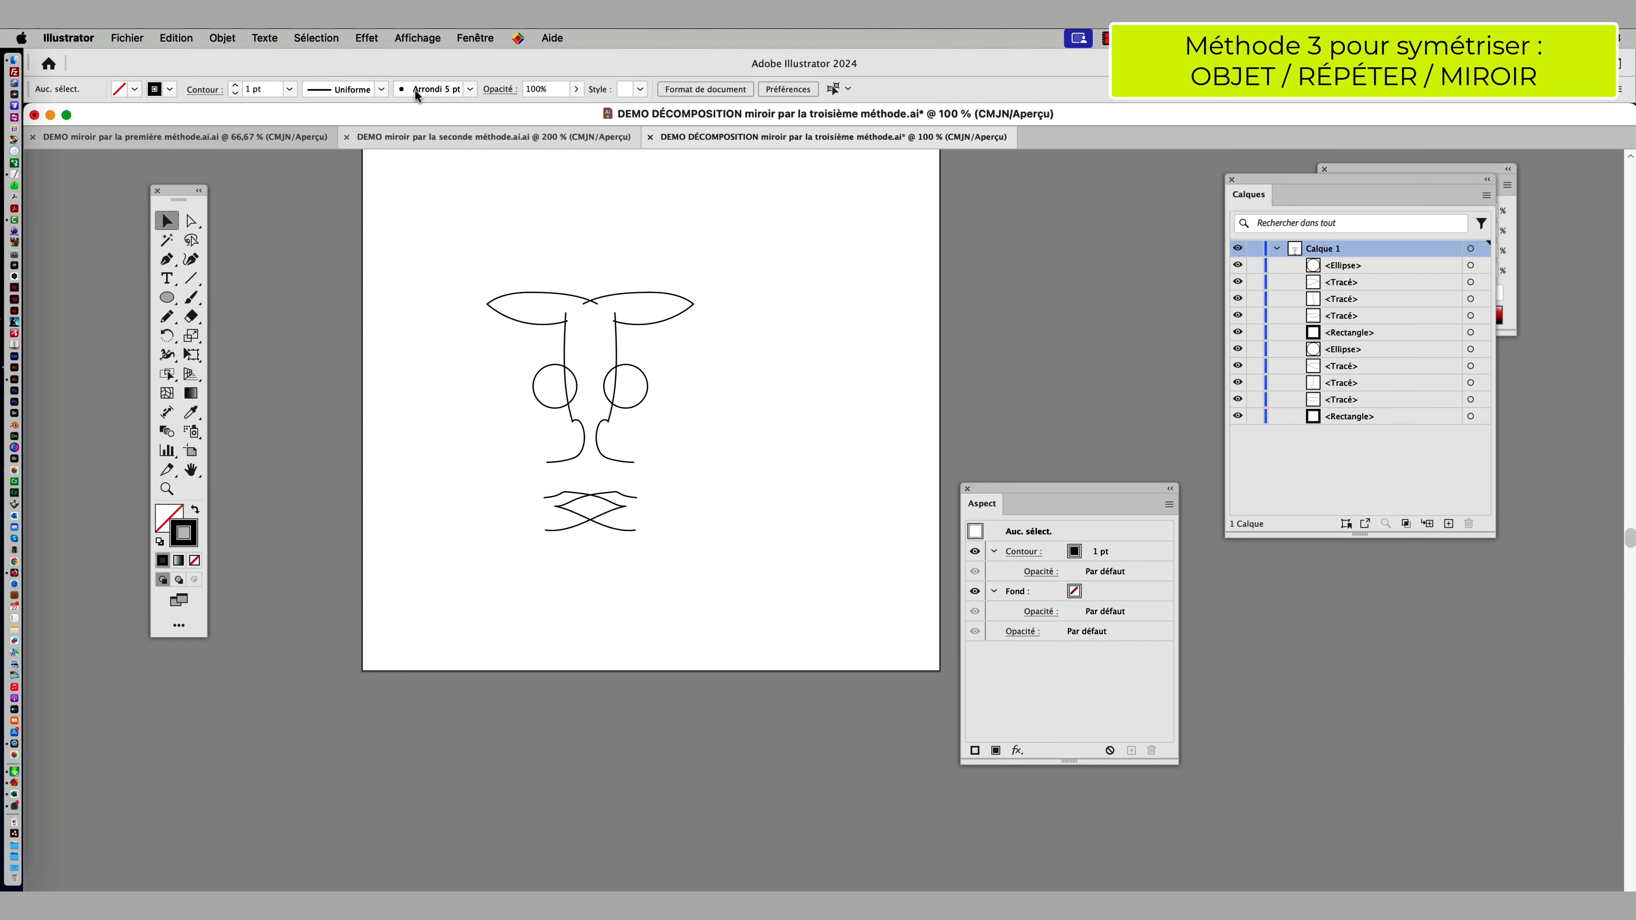
Step: Recall the saved selection "Sélection 1" and move the mirrored half right until the nose and mouth halves meet, leaving it deselected
left_click(316, 38)
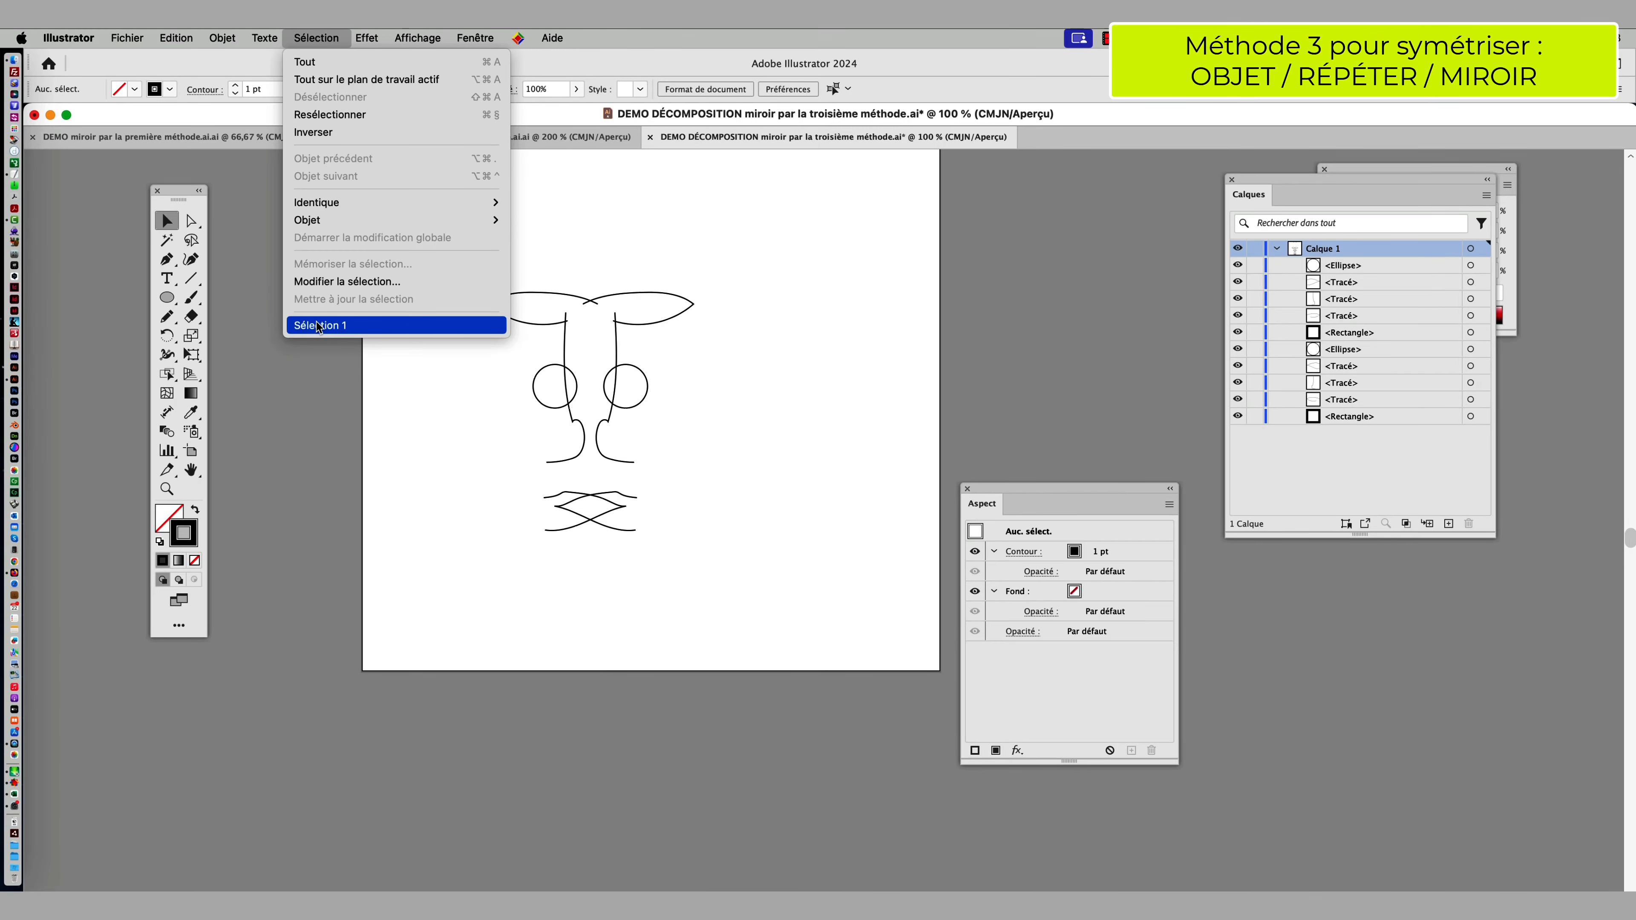
left_click(317, 326)
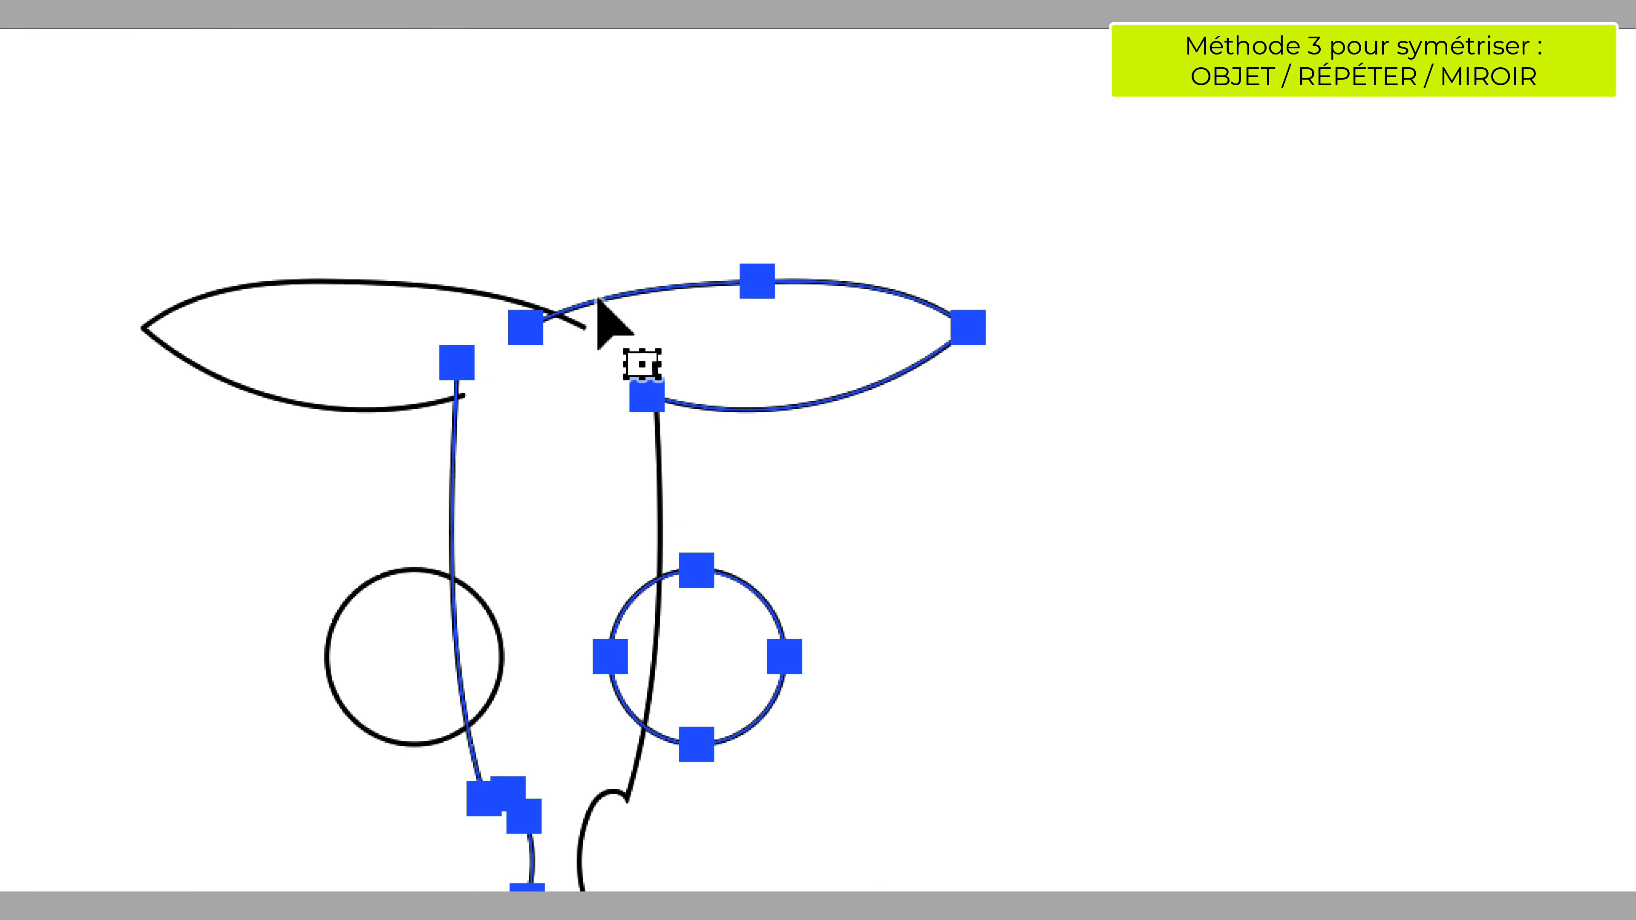
mouse_move(602, 296)
left_mouse_down()
mouse_move(690, 299)
mouse_move(661, 300)
left_mouse_up()
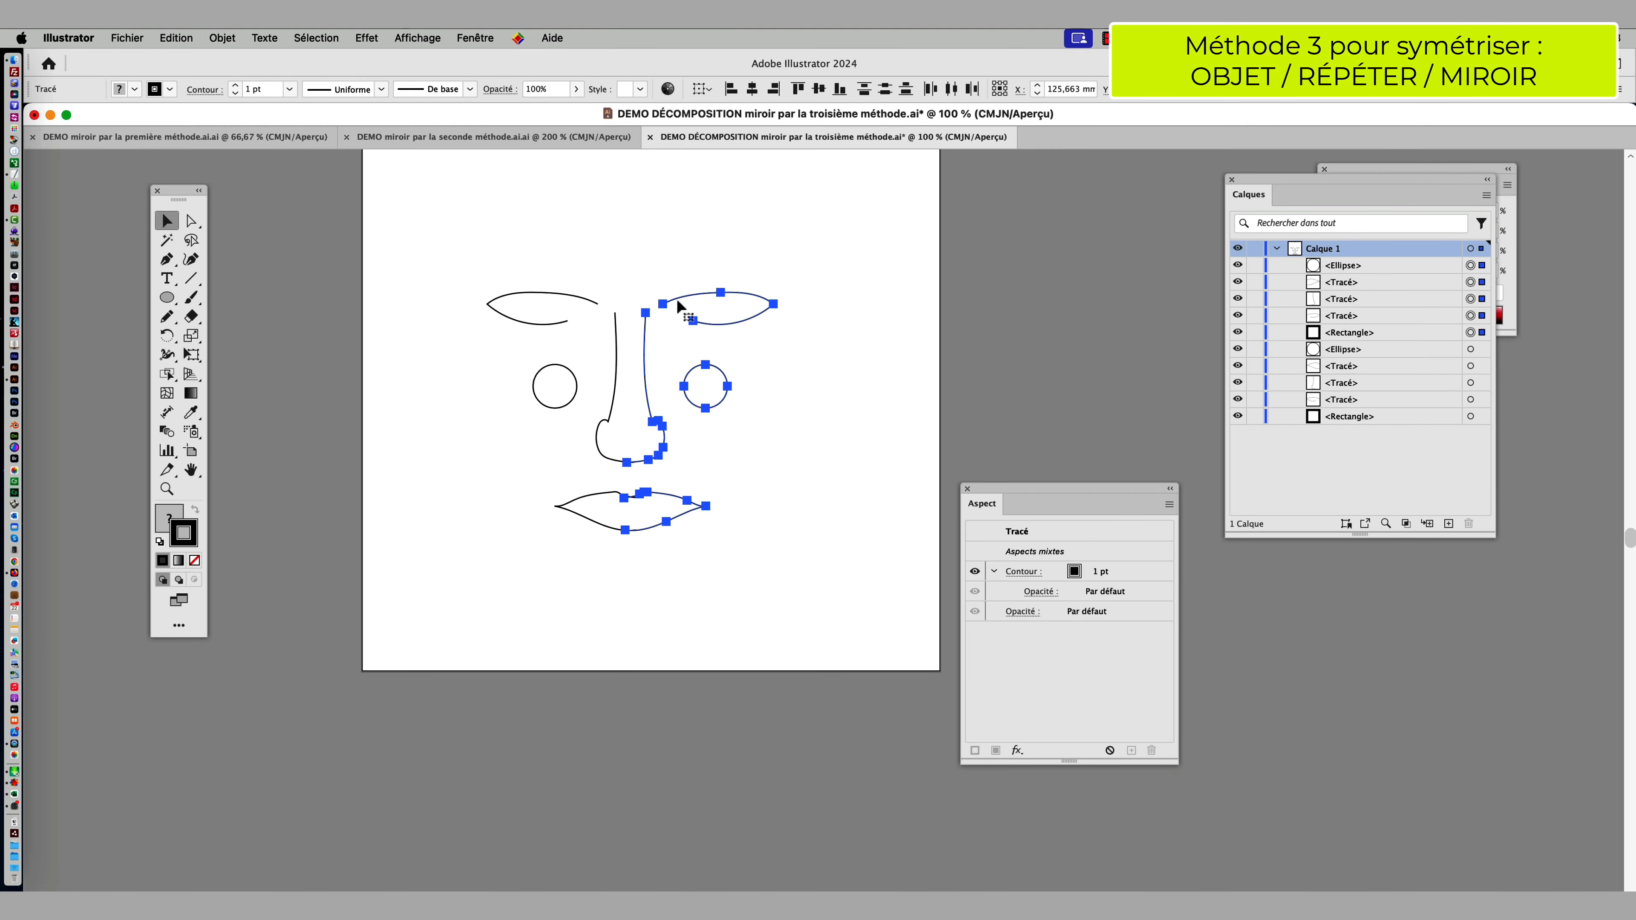
left_click_drag(677, 306, 688, 306)
left_click(816, 336)
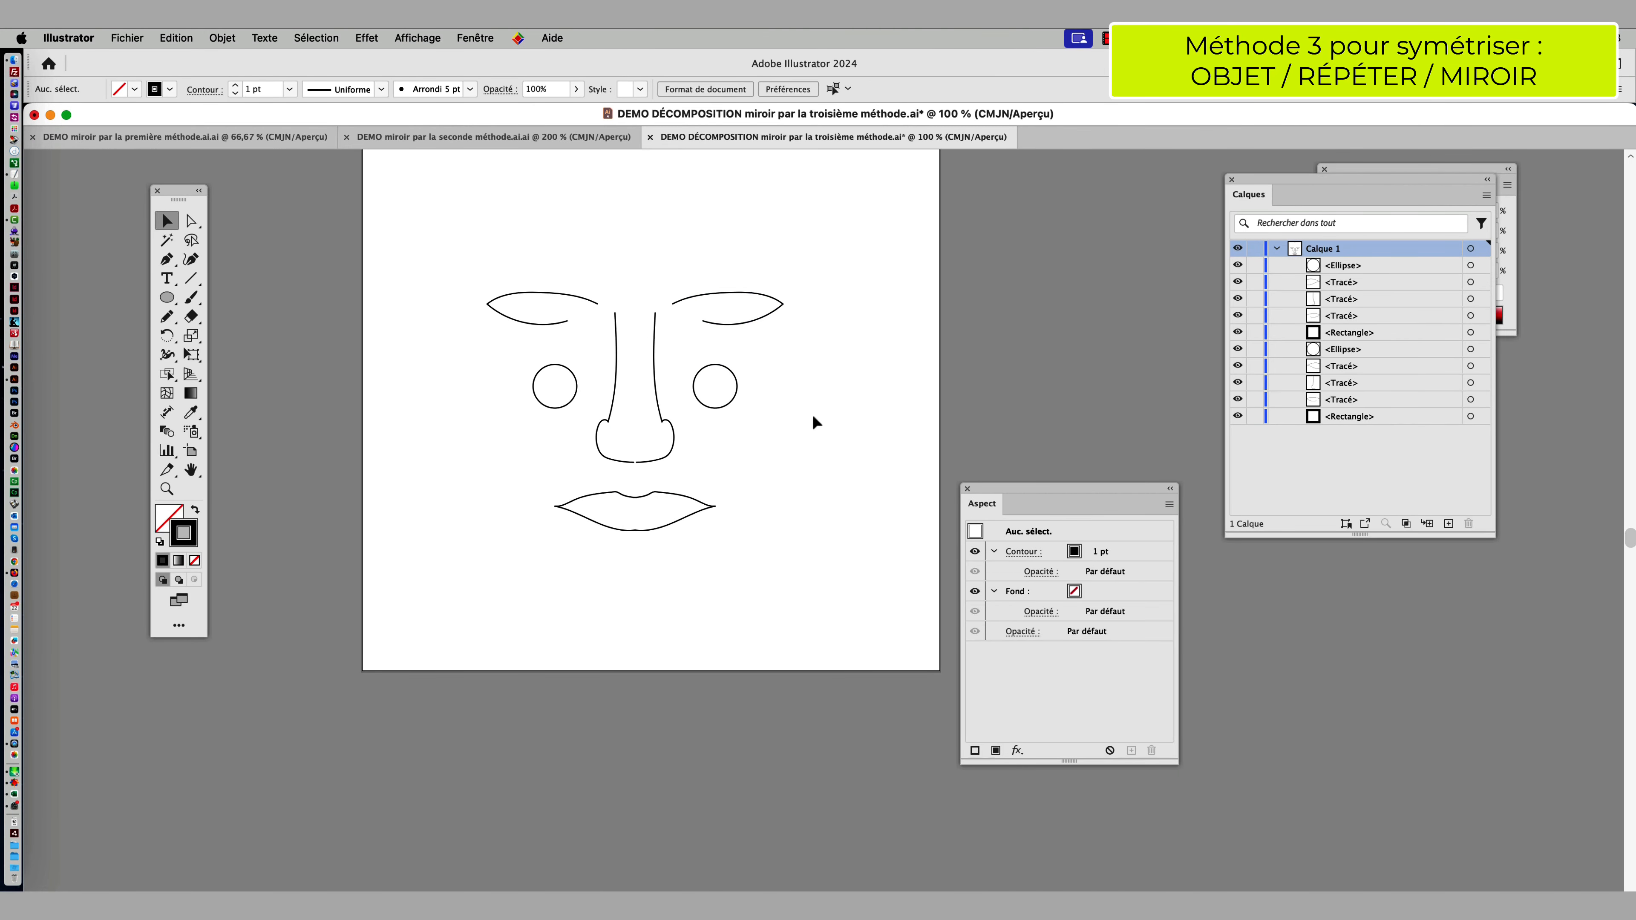
Step: Rotate the right eye counterclockwise with Free Transform so its outer corner rises, and move it slightly up
left_click(750, 322)
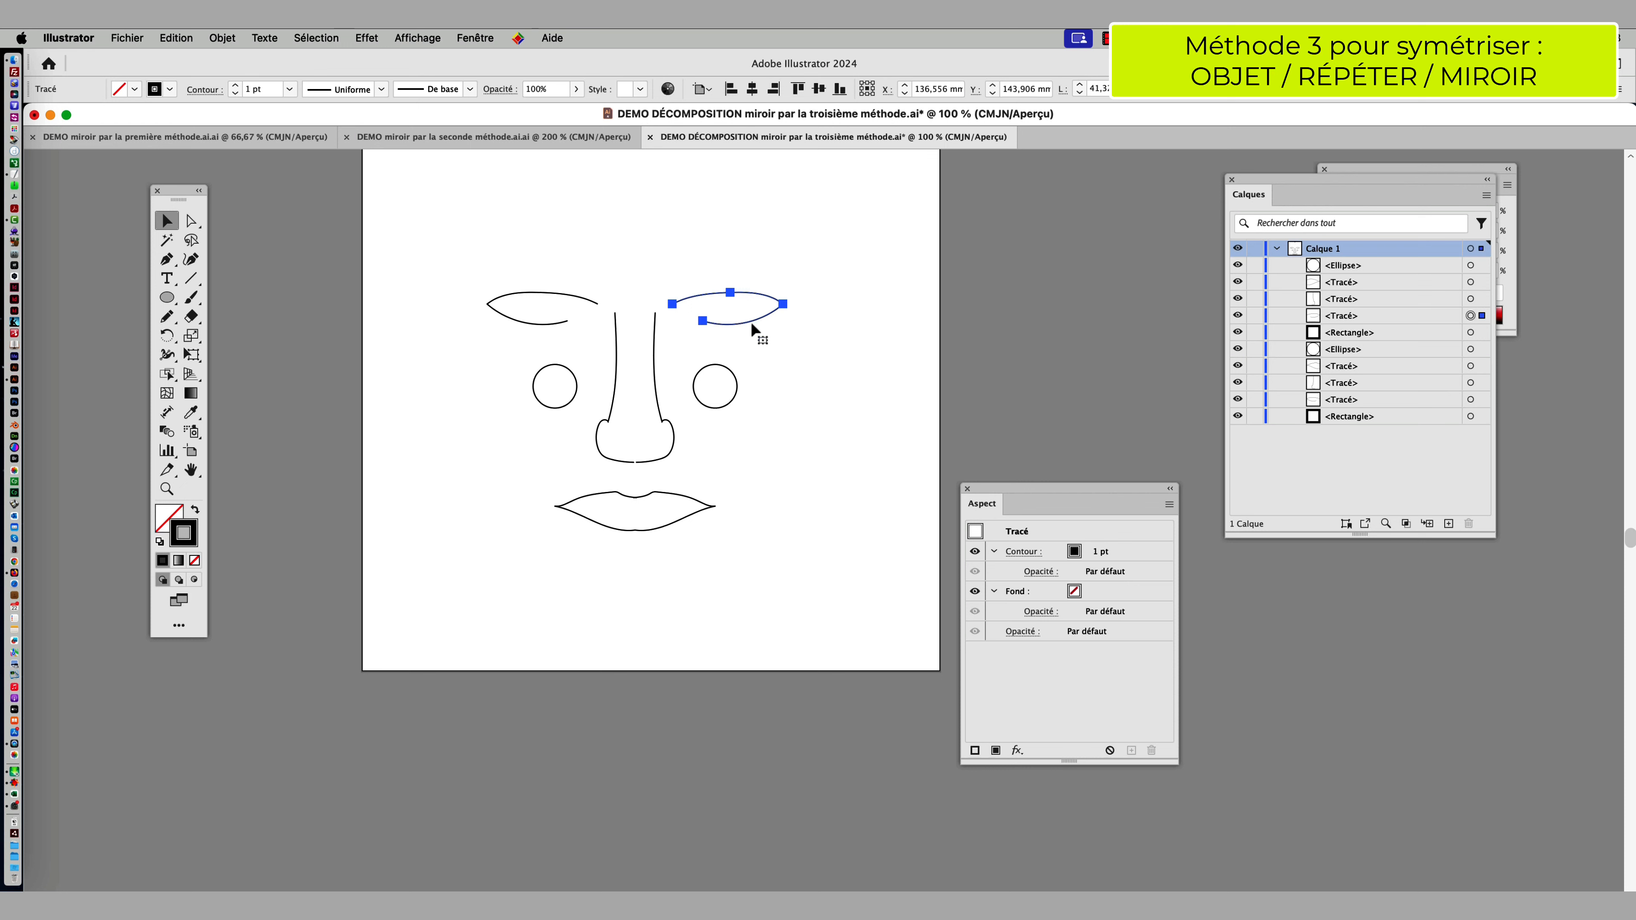
left_click(194, 356)
left_click_drag(786, 352, 811, 337)
key("v")
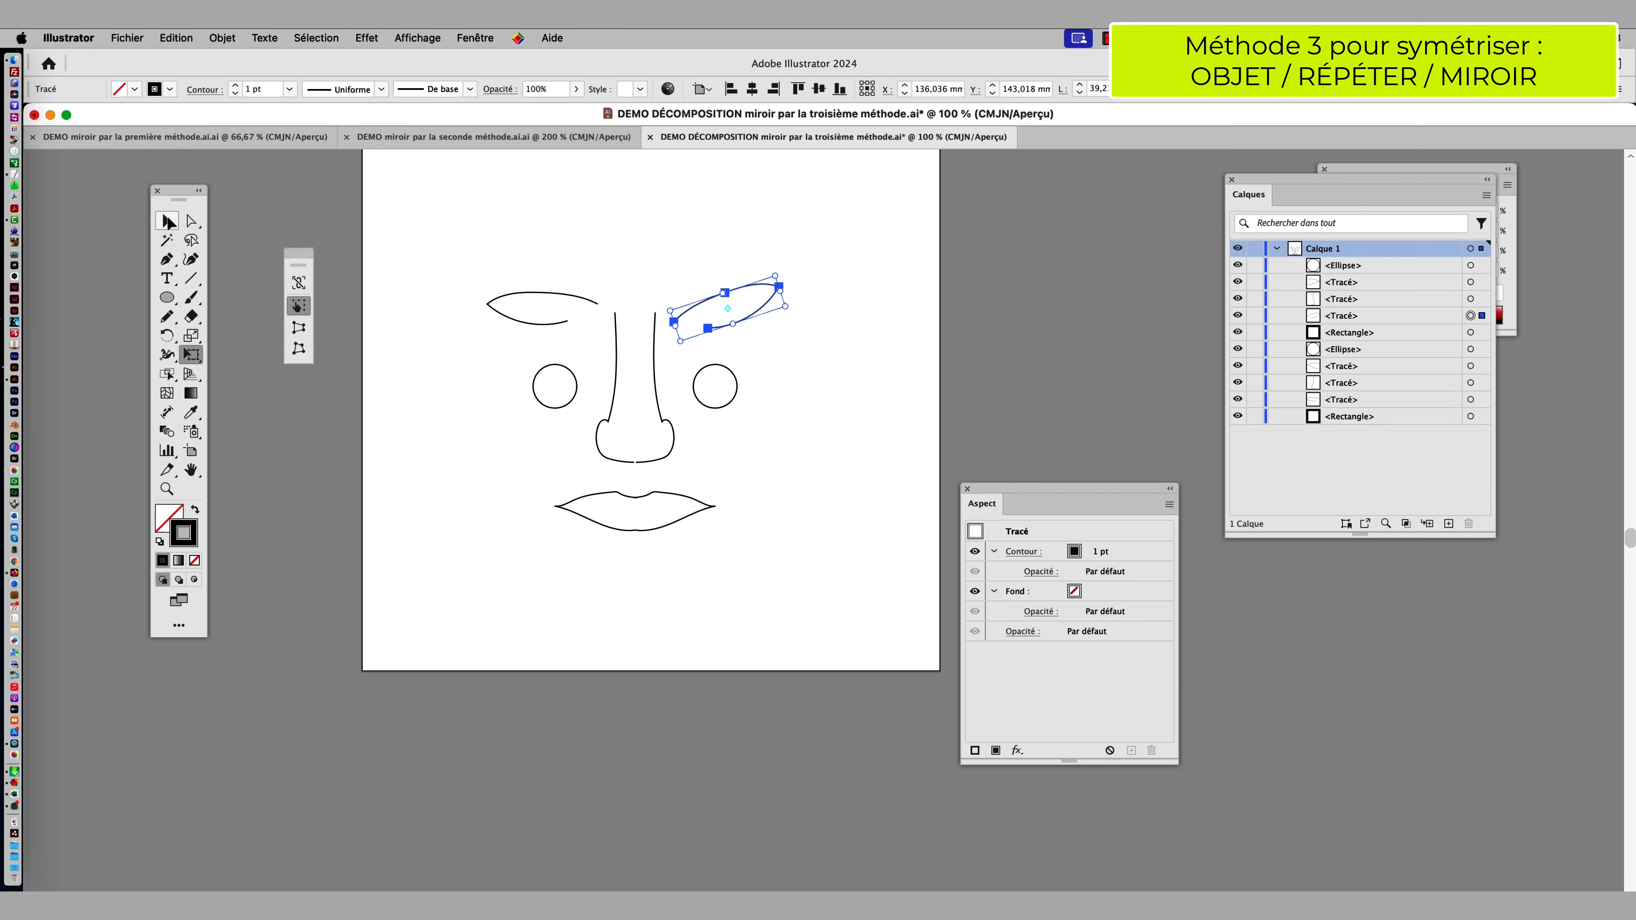
left_click(457, 380)
left_click_drag(685, 312, 683, 296)
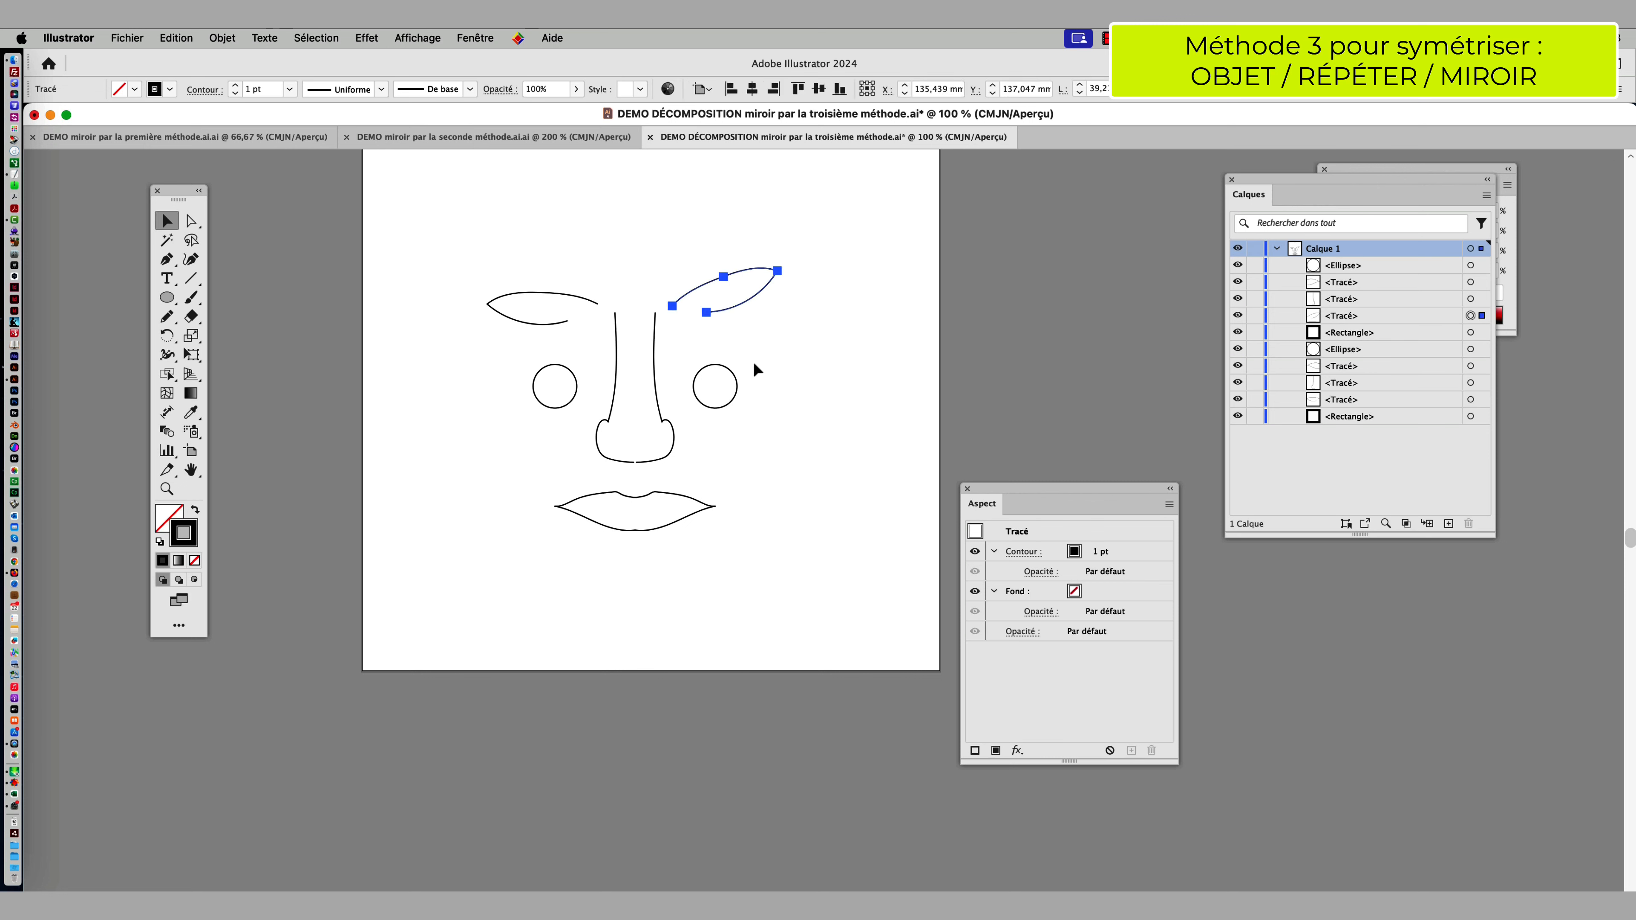
left_click(793, 477)
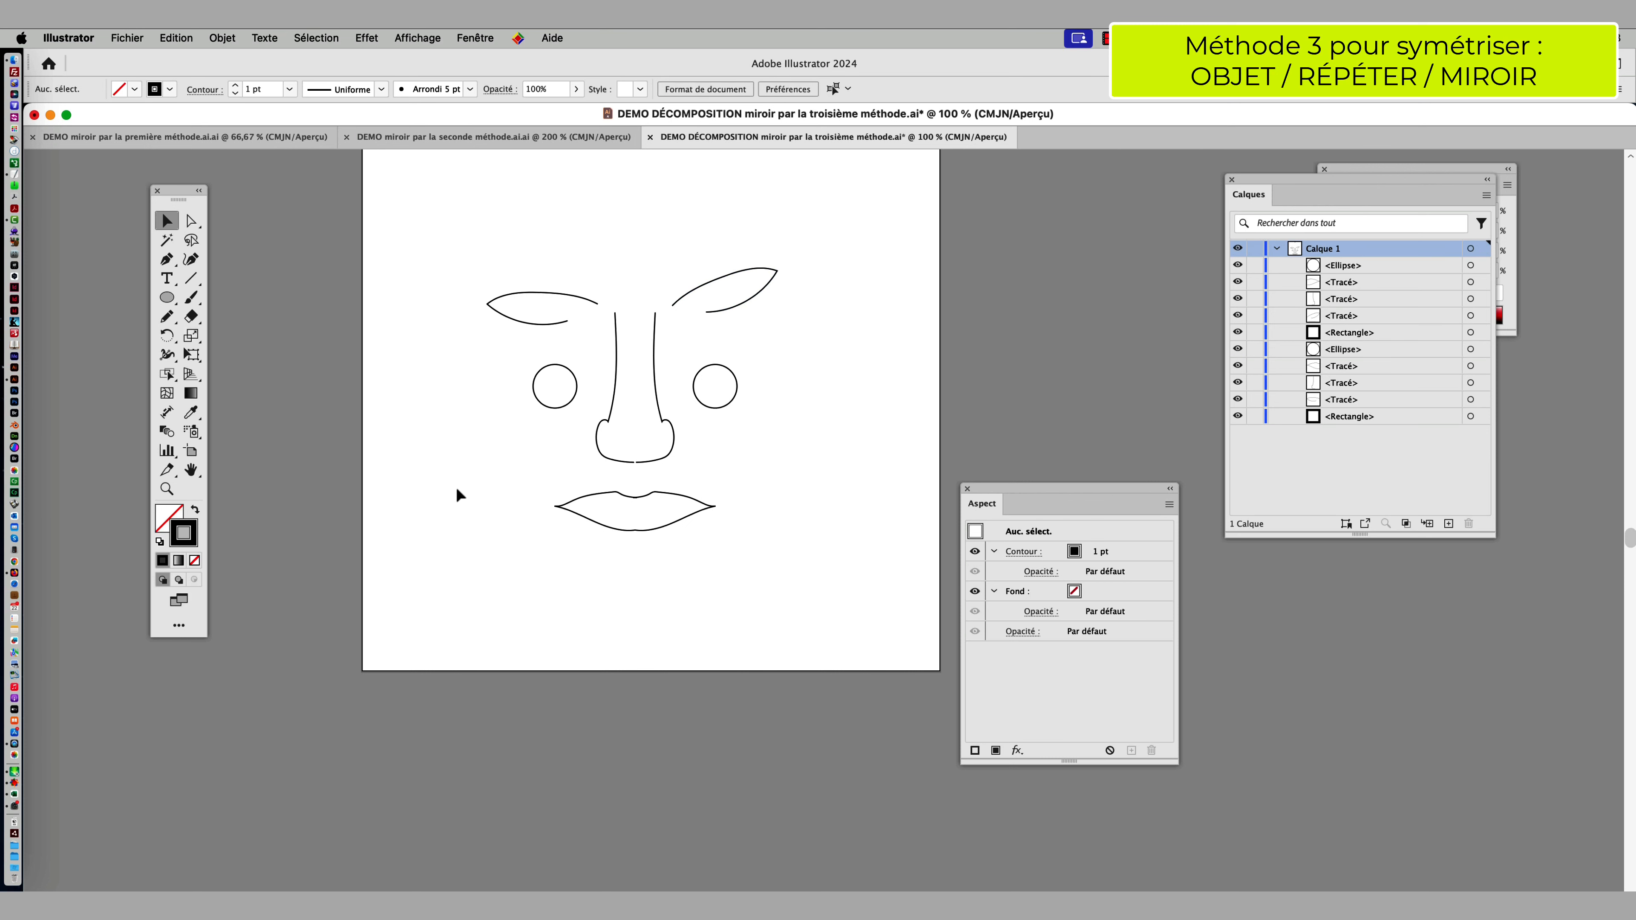
Step: Select both halves of the mouth and tilt them slightly counterclockwise with Free Transform
left_click_drag(521, 479, 718, 553)
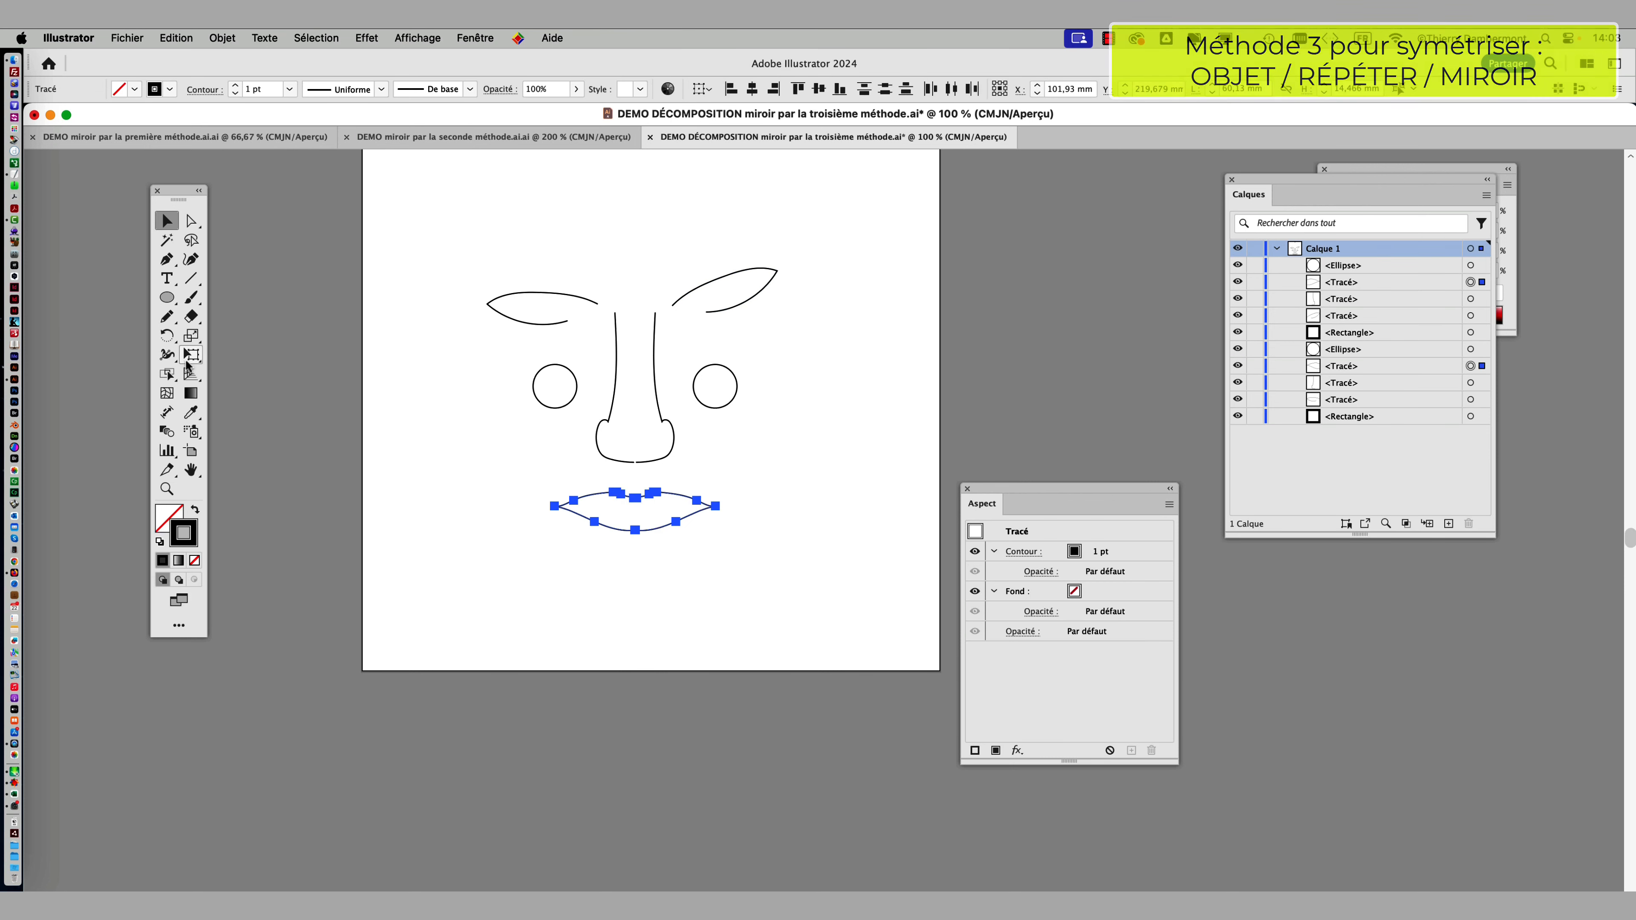
key("e")
left_click_drag(531, 542, 549, 558)
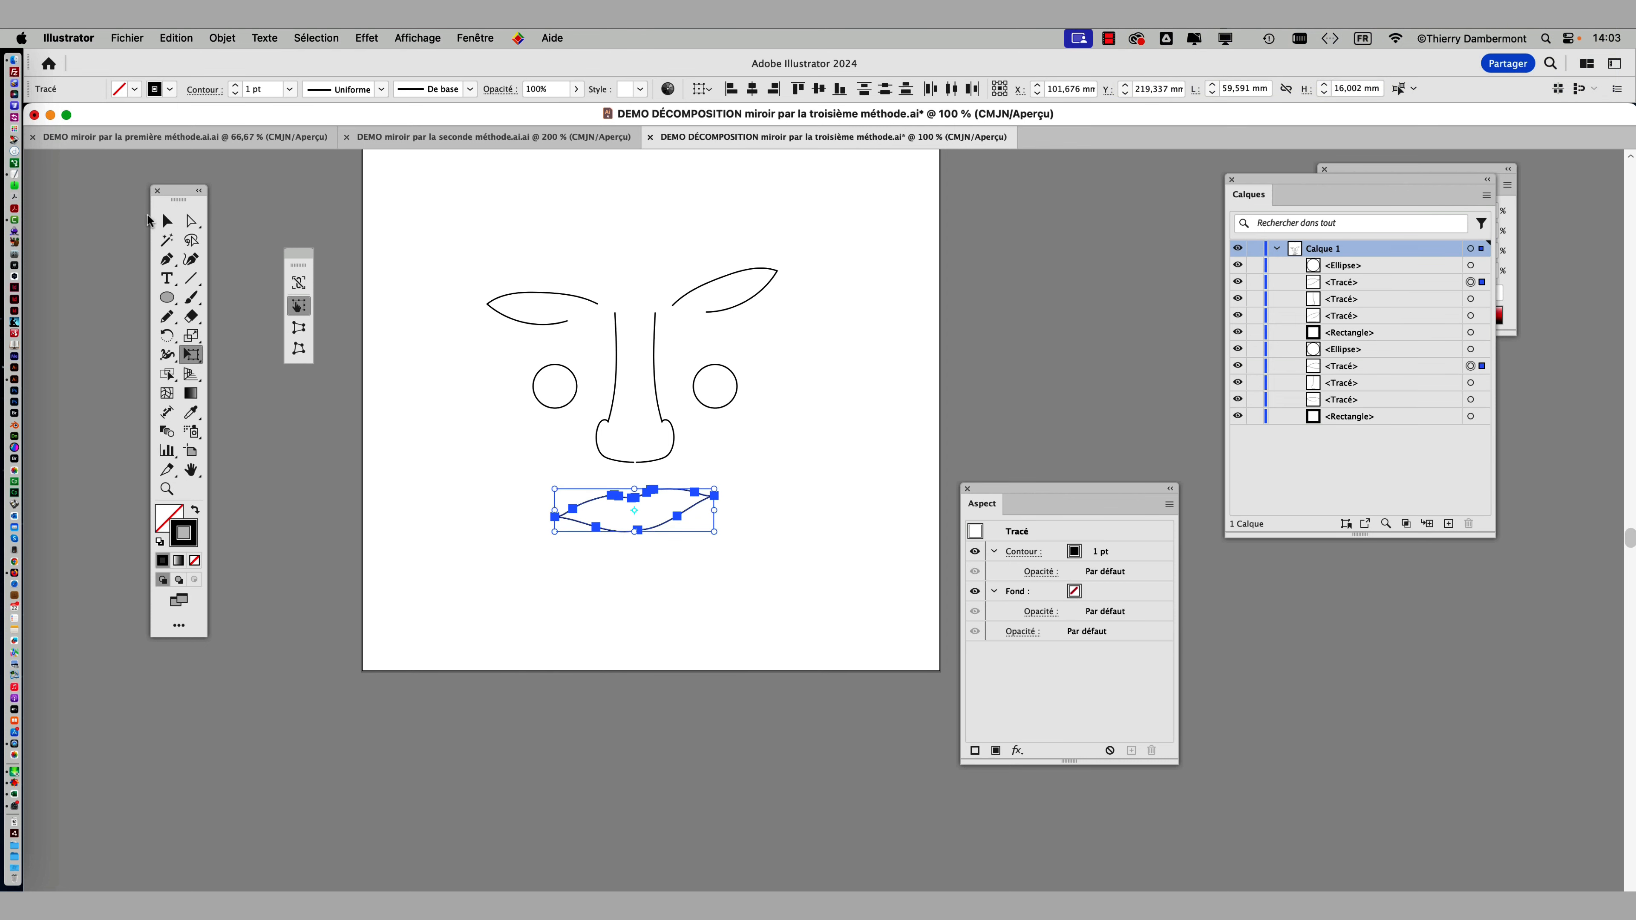